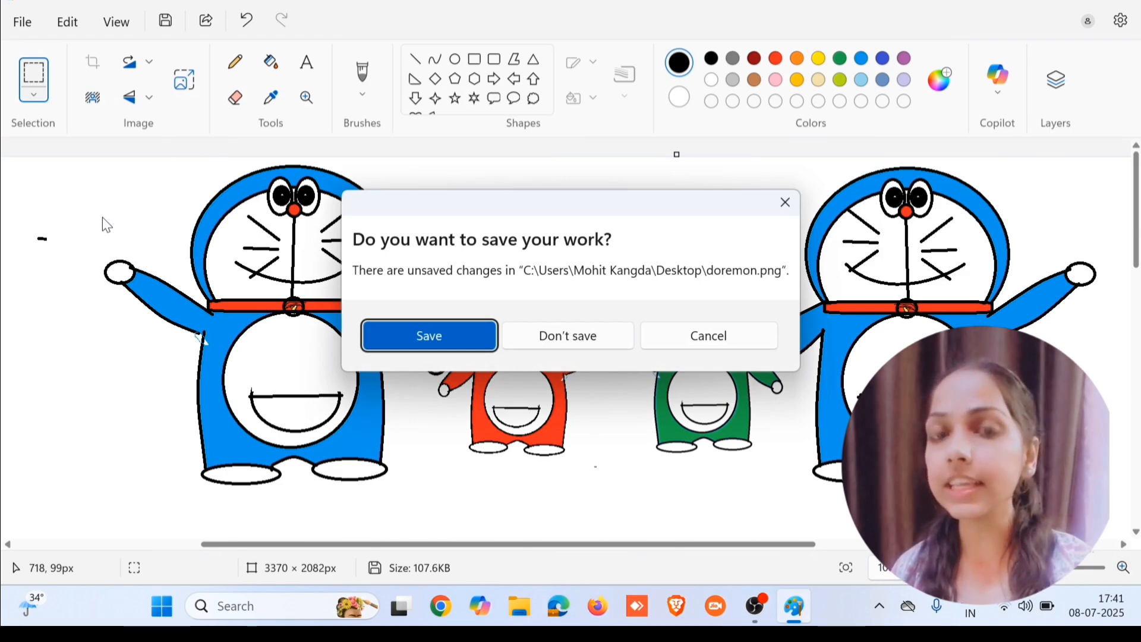
Step: Discard the unsaved changes to doremon.png and start a new blank canvas
click(549, 339)
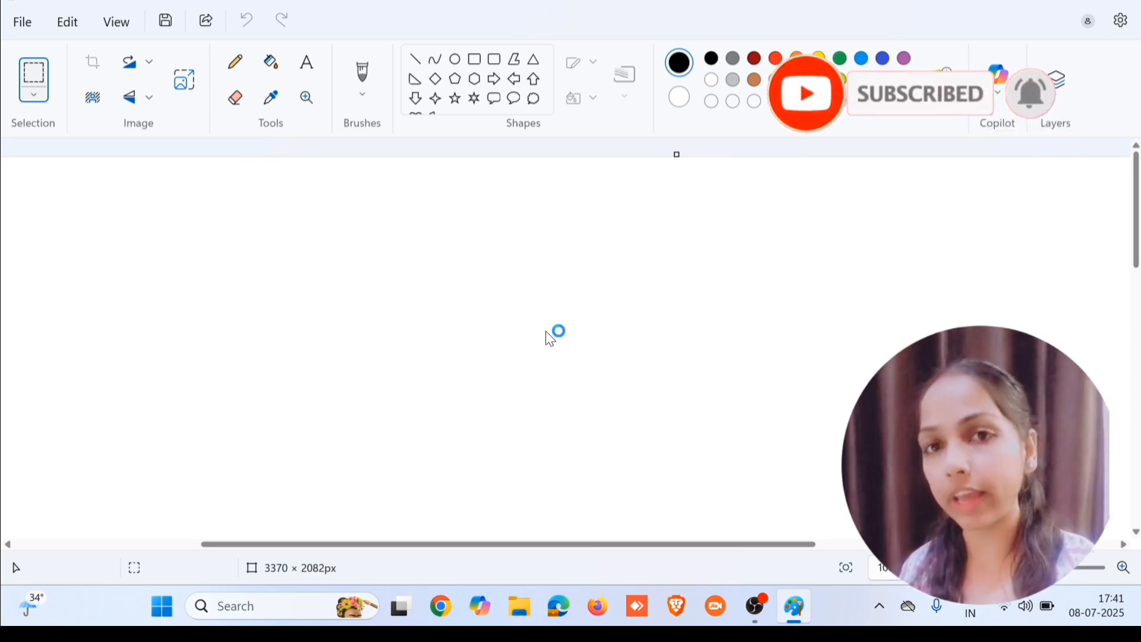
key(ctrl+n)
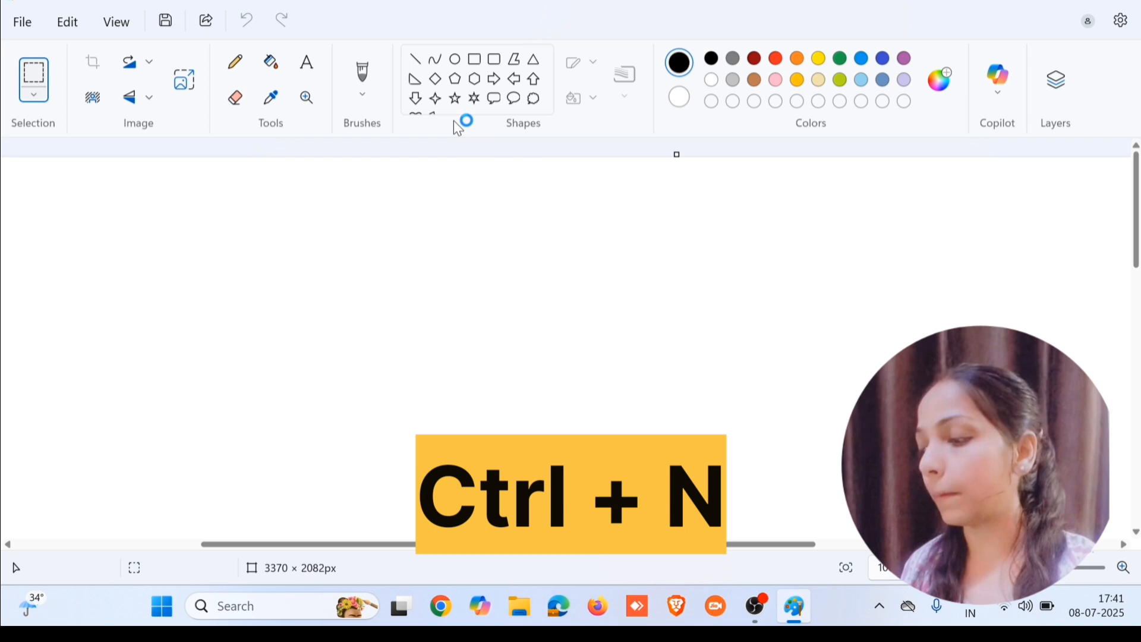
Step: Draw a black oval outline about 321 × 280 px at the canvas's upper edge as the head, then narrow it slightly
click(454, 65)
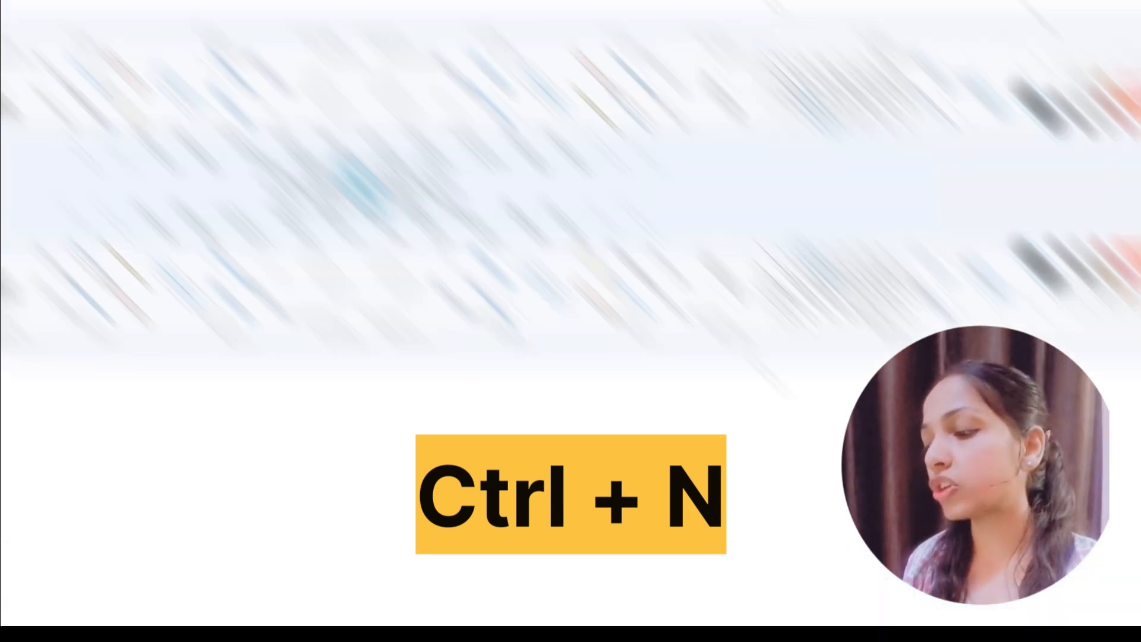
click(407, 171)
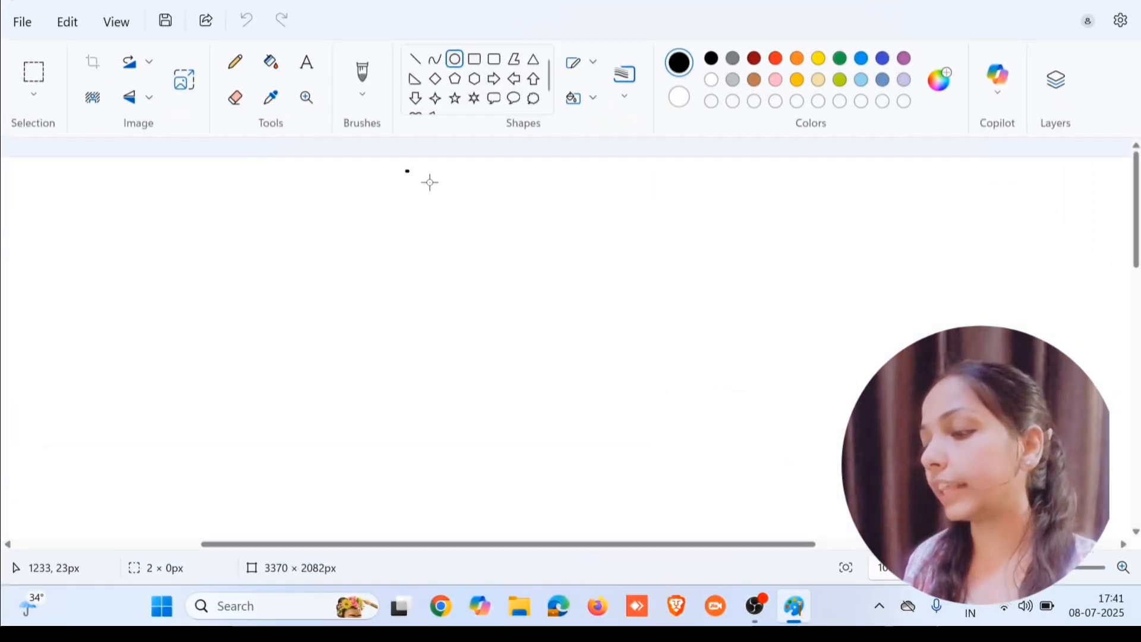
drag(431, 183, 598, 339)
drag(507, 306, 498, 294)
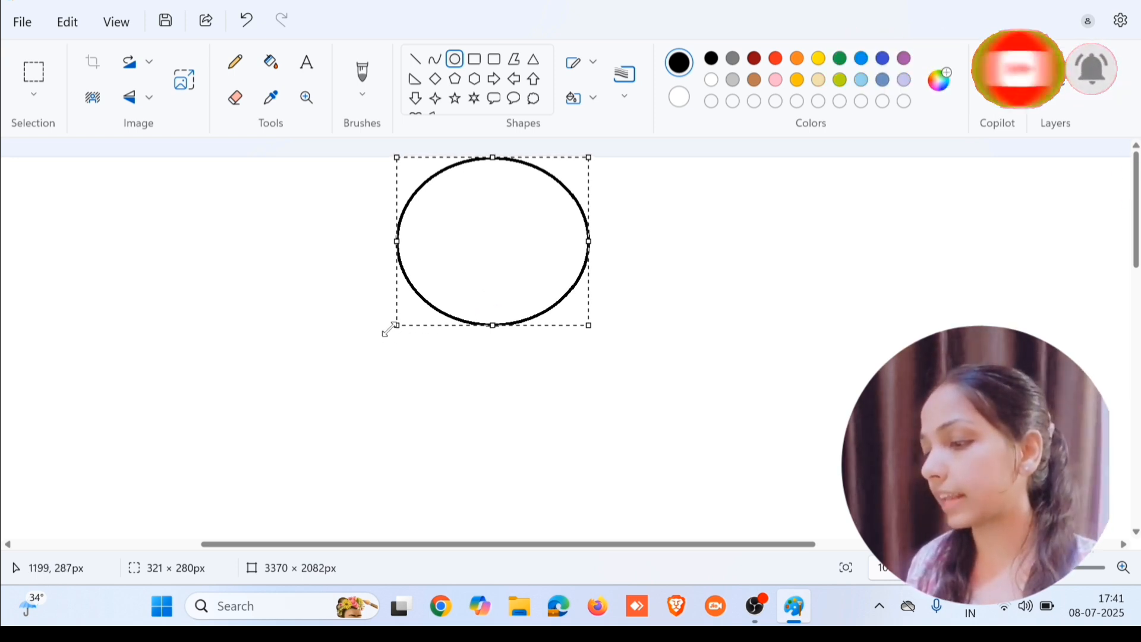
drag(390, 328, 407, 326)
click(332, 205)
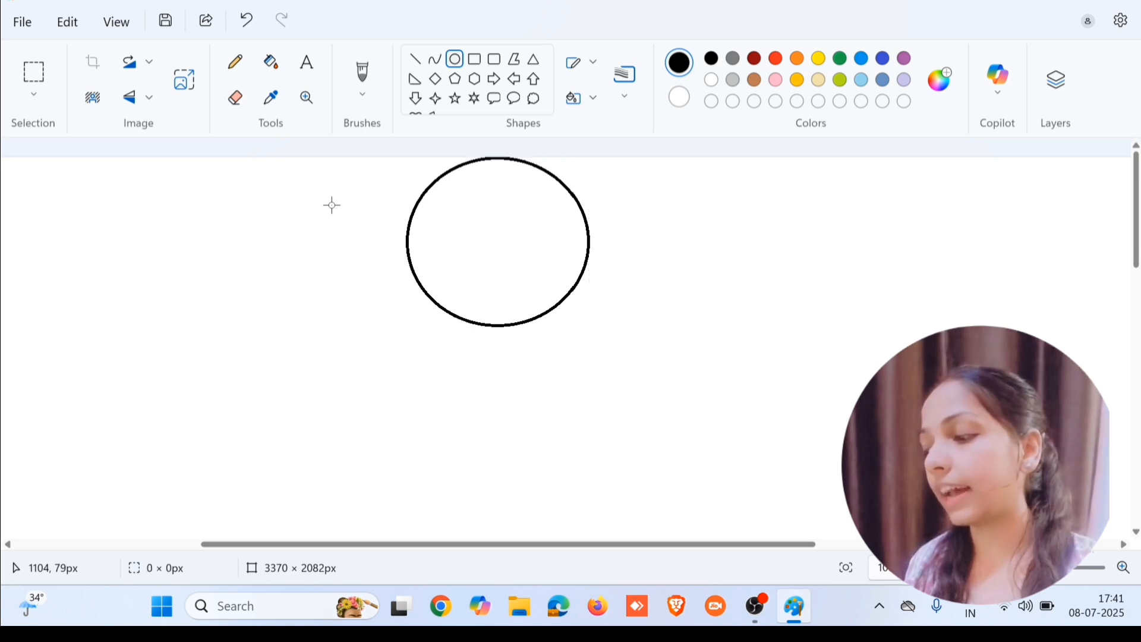
Step: Draw a circle about 246 × 245 px and place it inside the head oval so their lower edges touch
drag(336, 192, 484, 333)
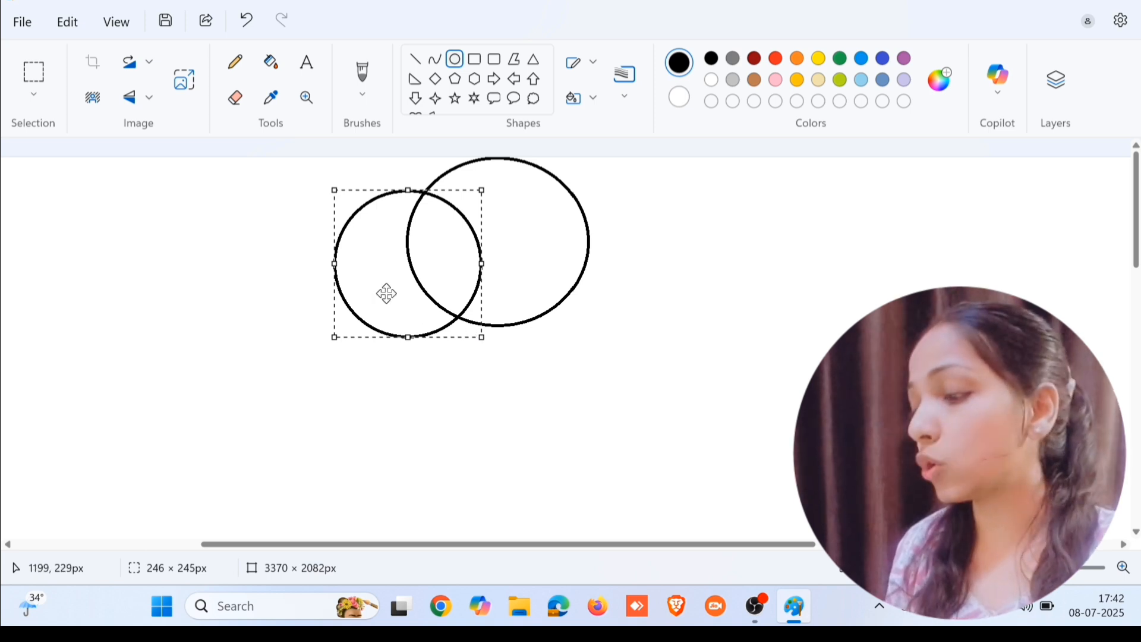
drag(387, 293, 476, 283)
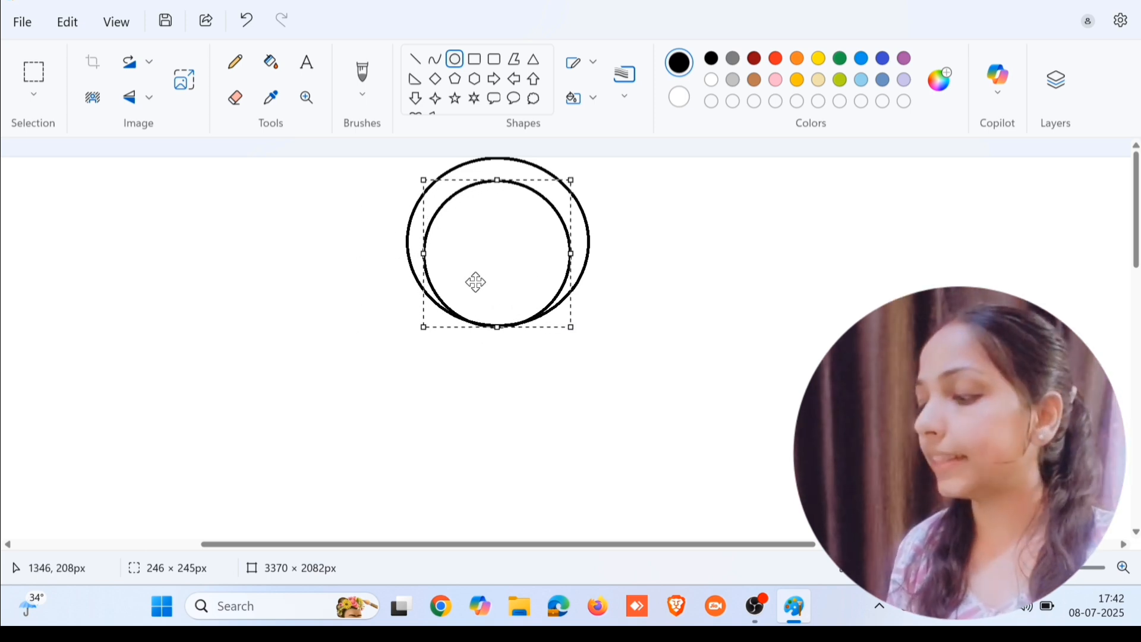
click(639, 280)
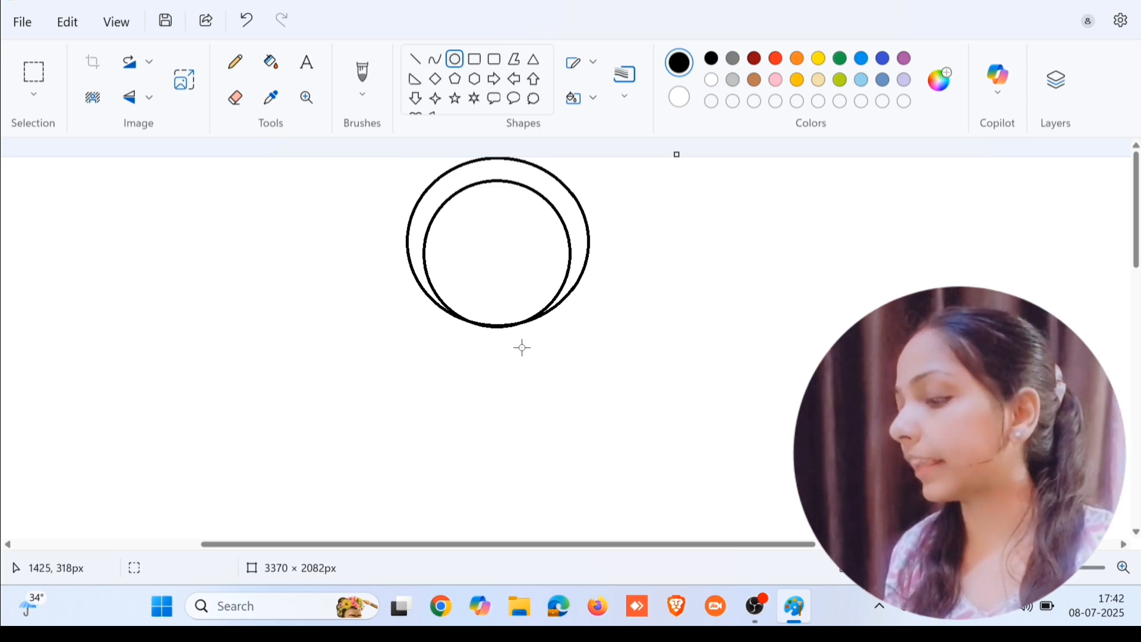
Step: Select an area about 319 × 103 px over the lower part of both head outlines and delete it
click(30, 77)
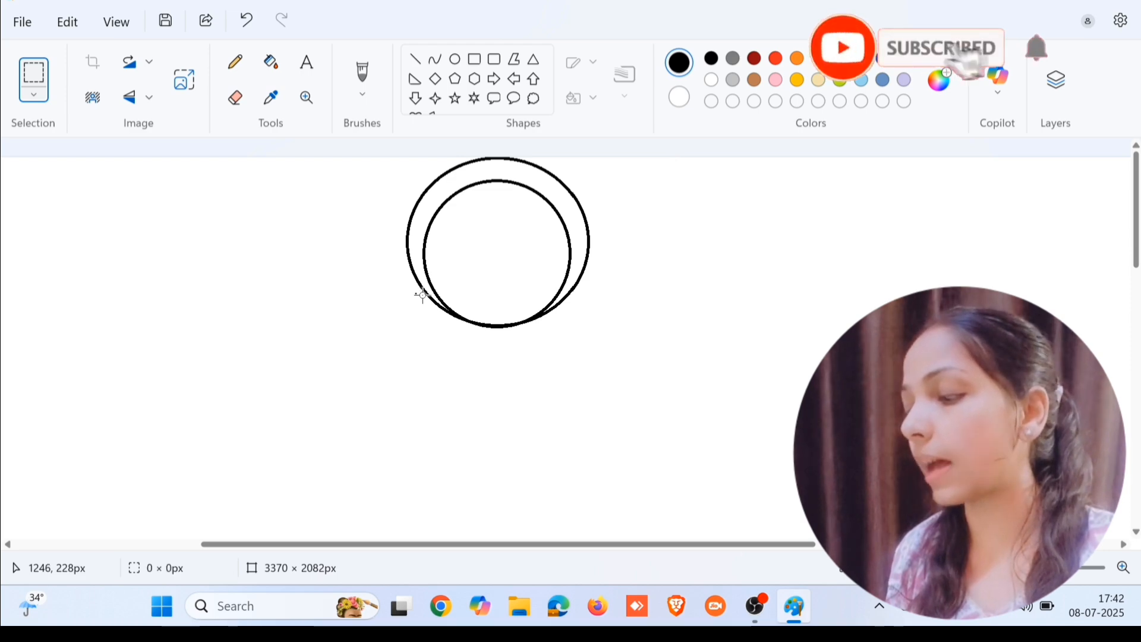
drag(417, 294, 605, 355)
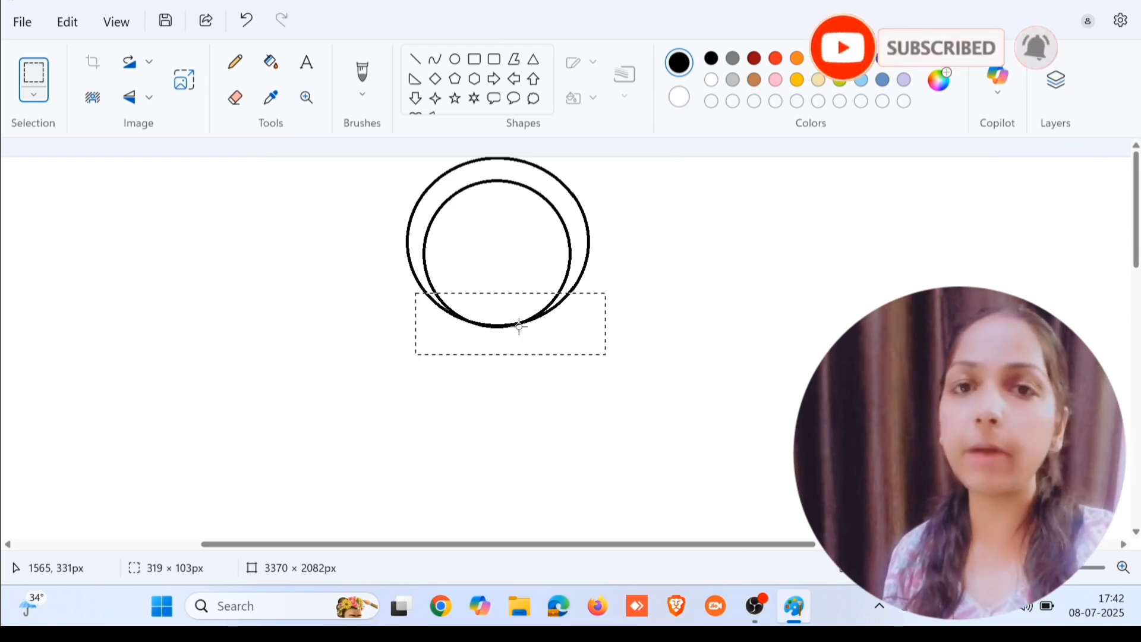
drag(519, 326, 757, 283)
key(Delete)
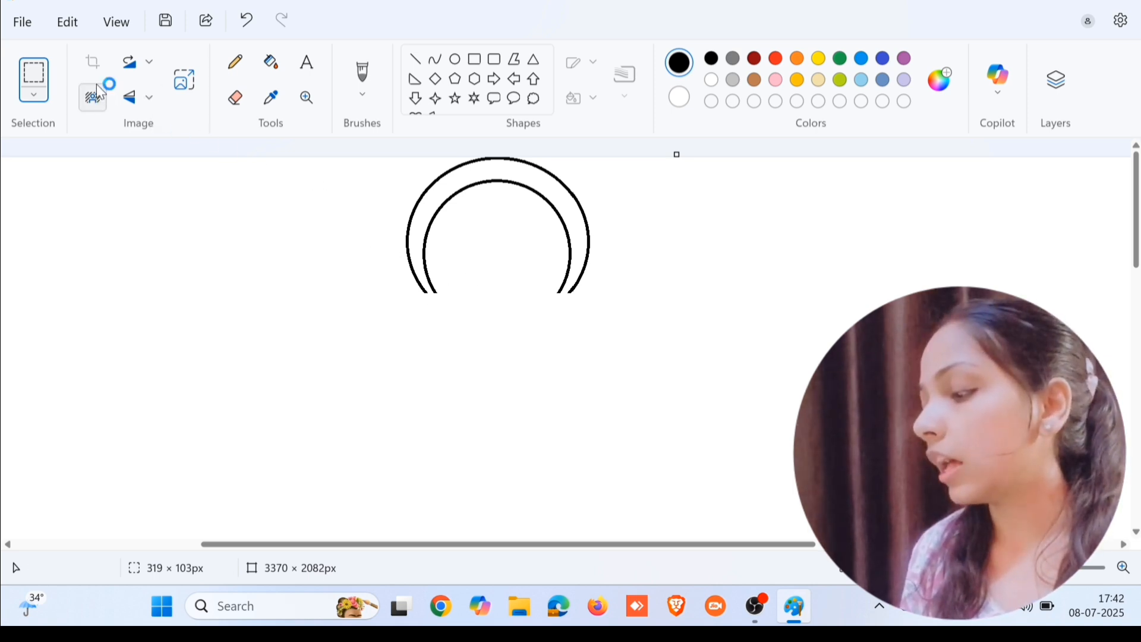
Step: Draw an eye beside the head from an upright oval about 43 × 59 px with smaller ovals nested inside
click(458, 62)
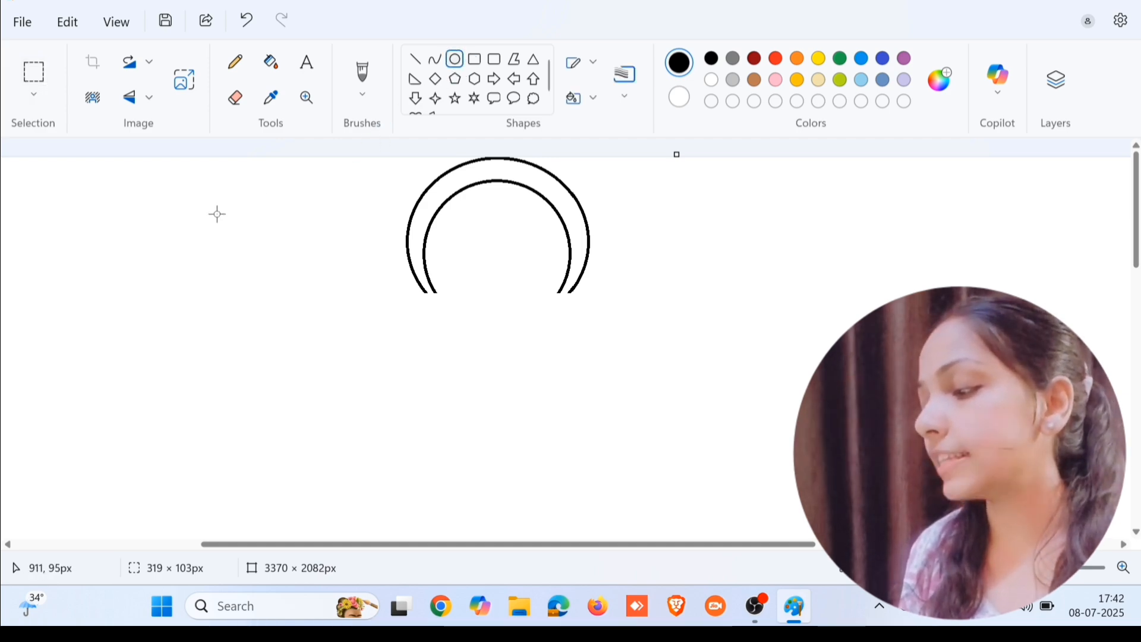
drag(217, 211, 245, 246)
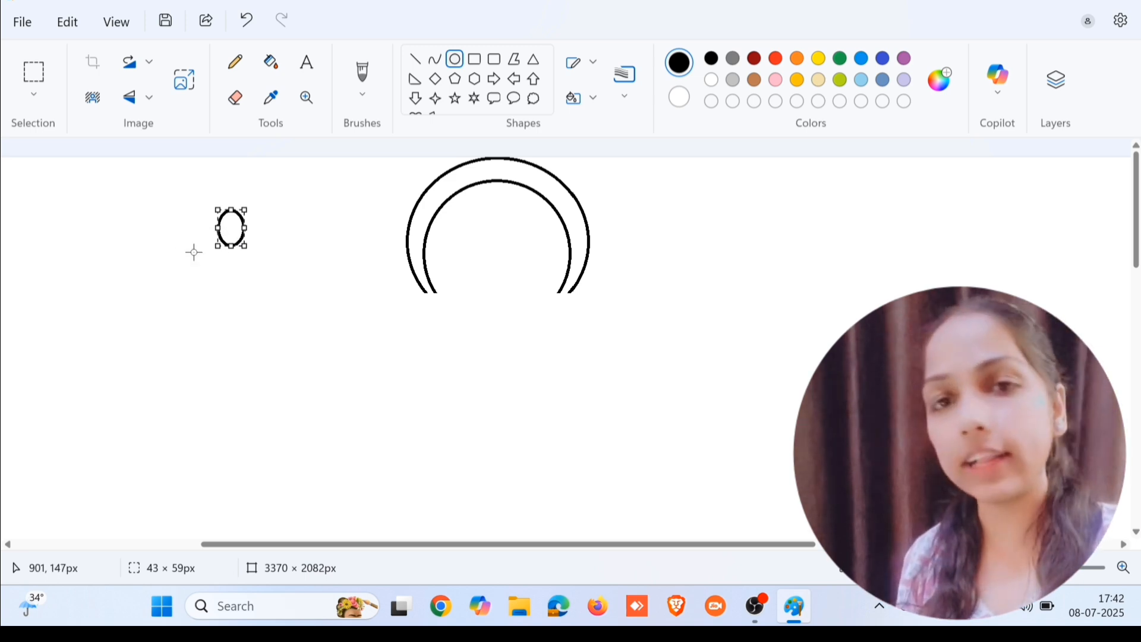
mouse_move(184, 256)
mouse_down()
mouse_move(224, 224)
mouse_move(192, 248)
mouse_up()
key(Delete)
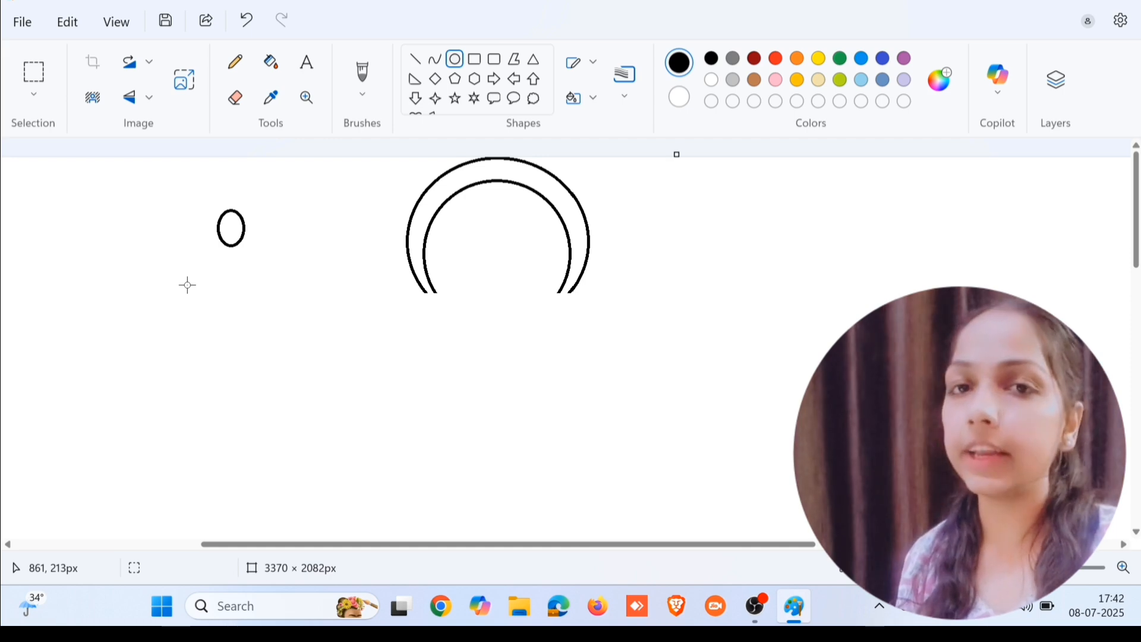
mouse_move(229, 217)
mouse_down()
mouse_move(243, 242)
mouse_move(225, 244)
mouse_move(238, 236)
mouse_up()
click(278, 240)
click(280, 244)
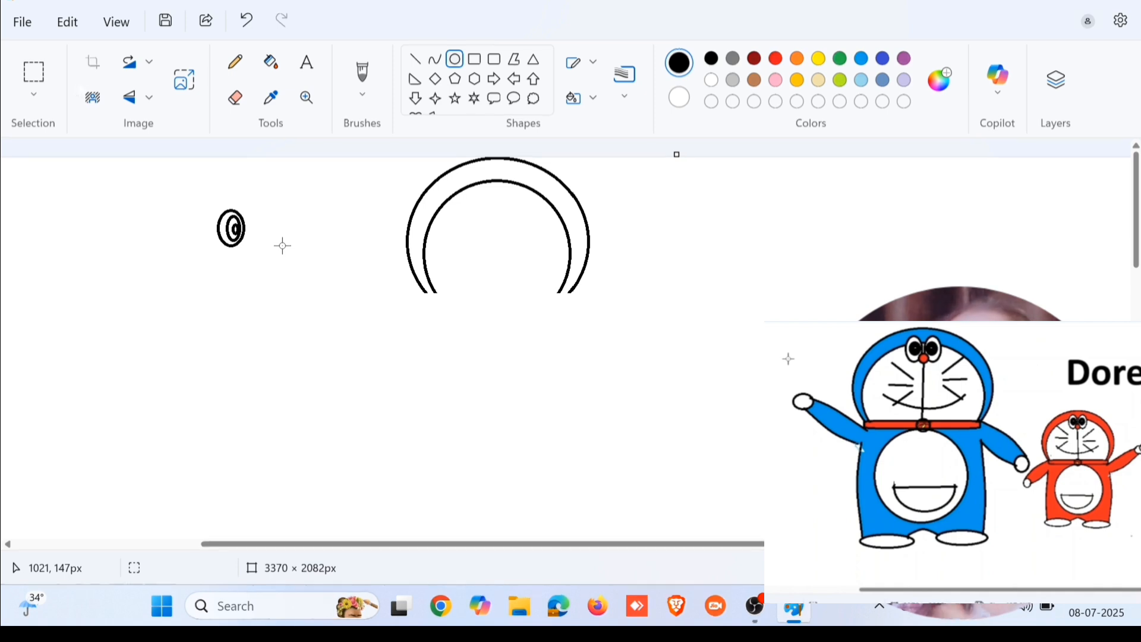
Step: Fill the white rings of the eye with turquoise
click(36, 96)
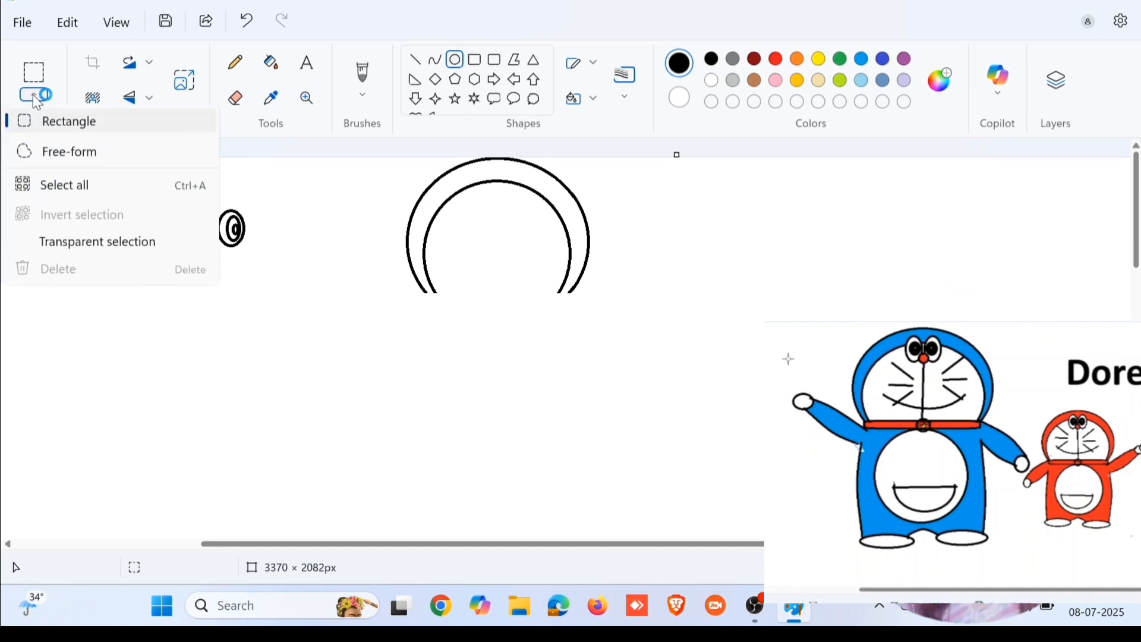
click(38, 127)
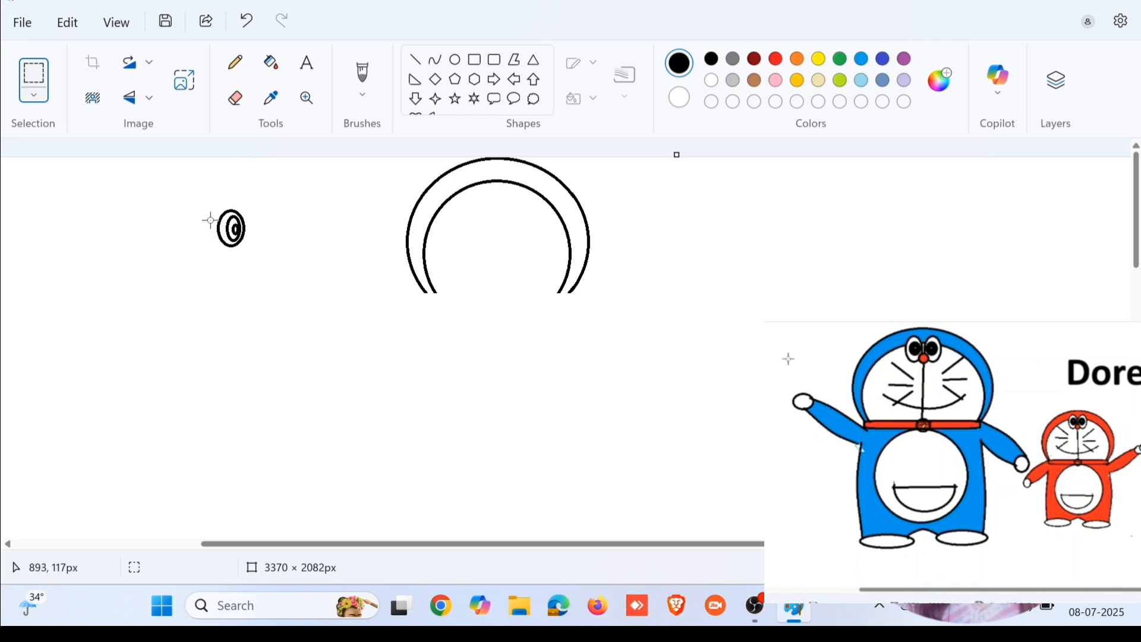
click(273, 70)
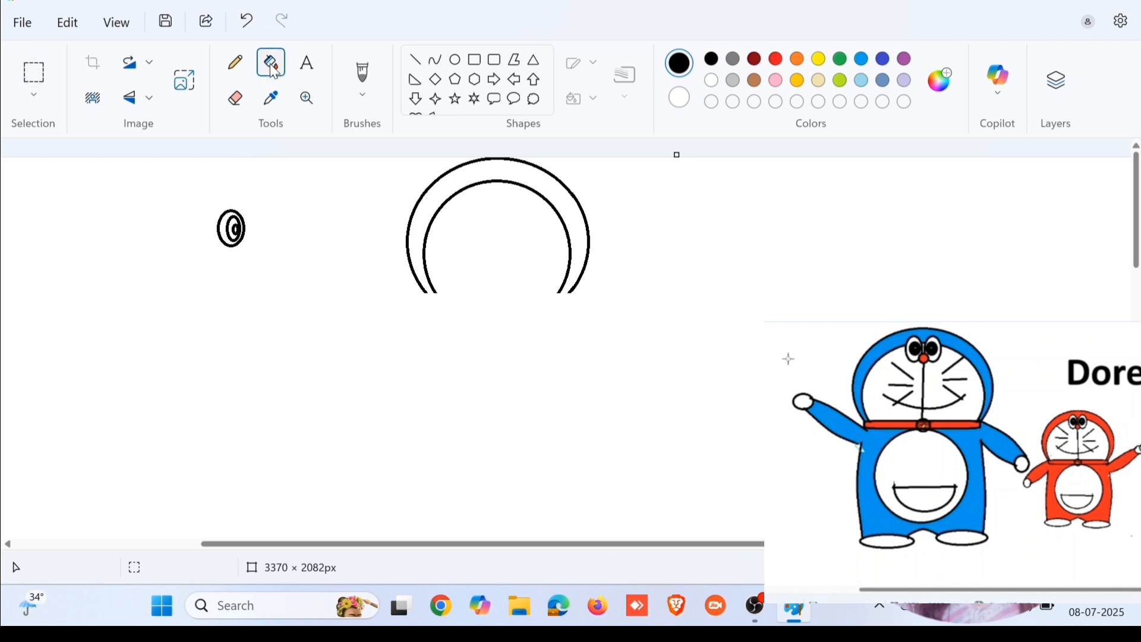
click(860, 59)
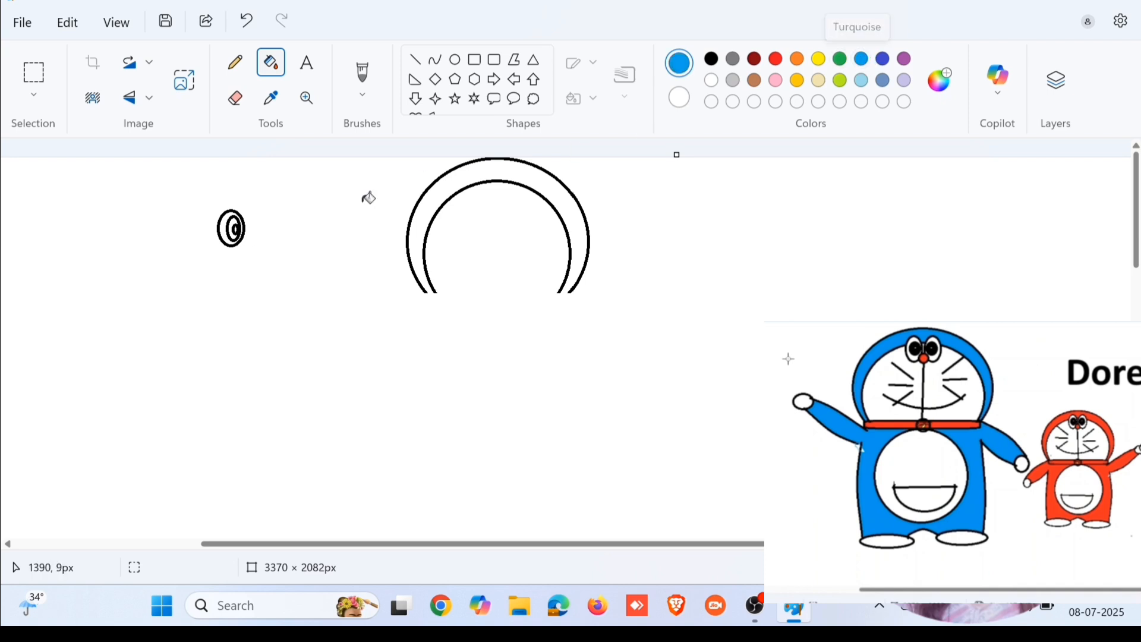
click(225, 225)
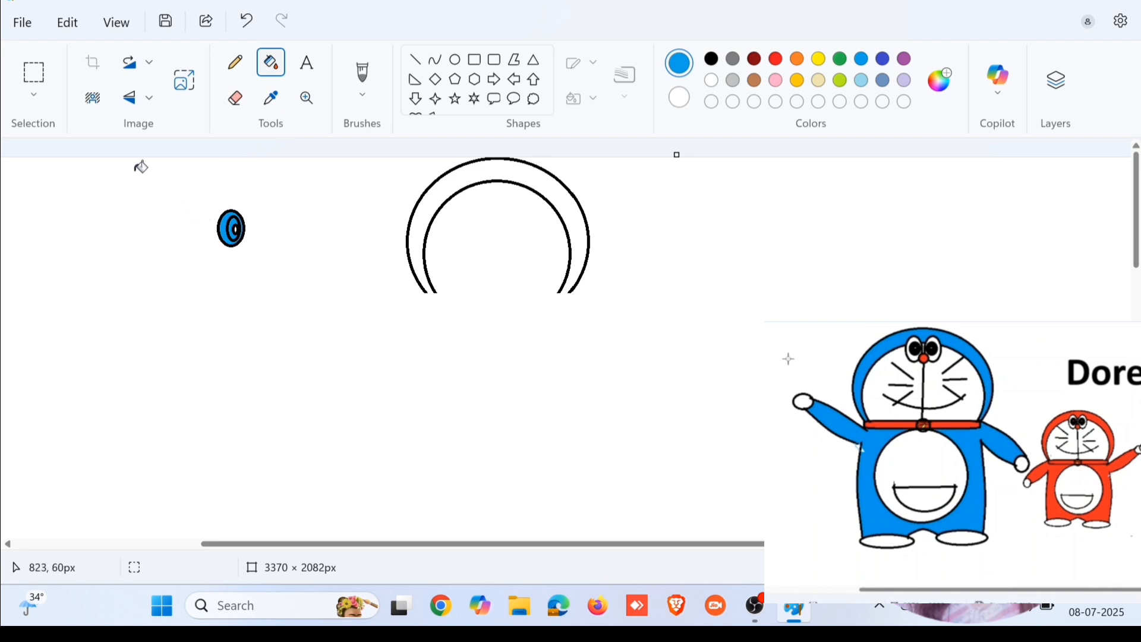
Step: Duplicate the eye with a rectangular selection about 80 × 110 px and place the copy directly to its right
click(41, 94)
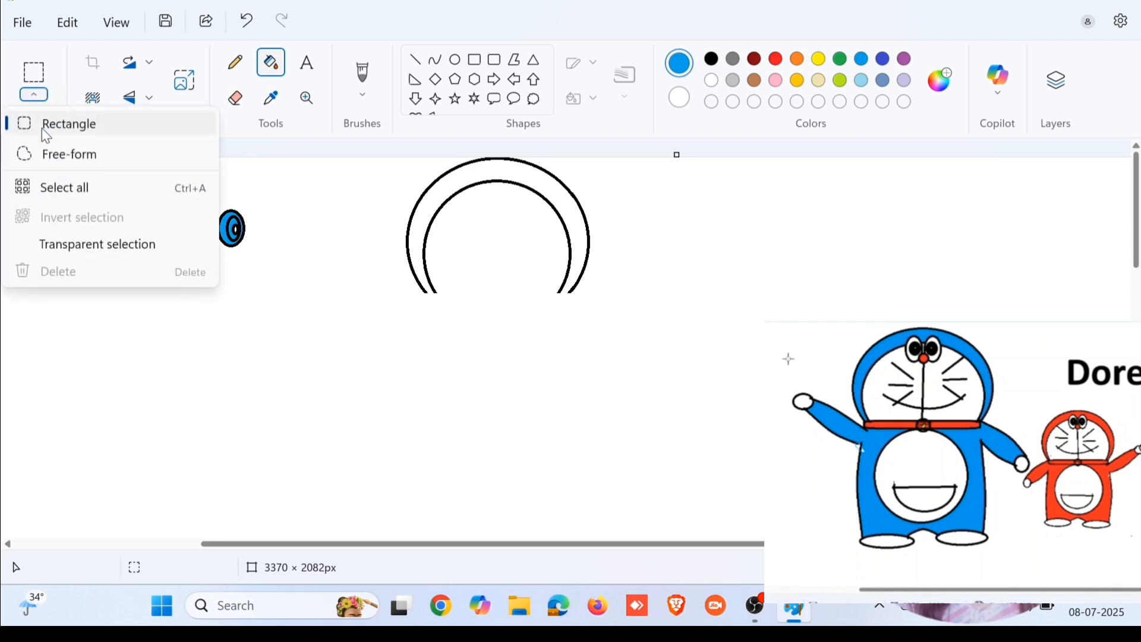
click(42, 126)
drag(207, 201, 255, 269)
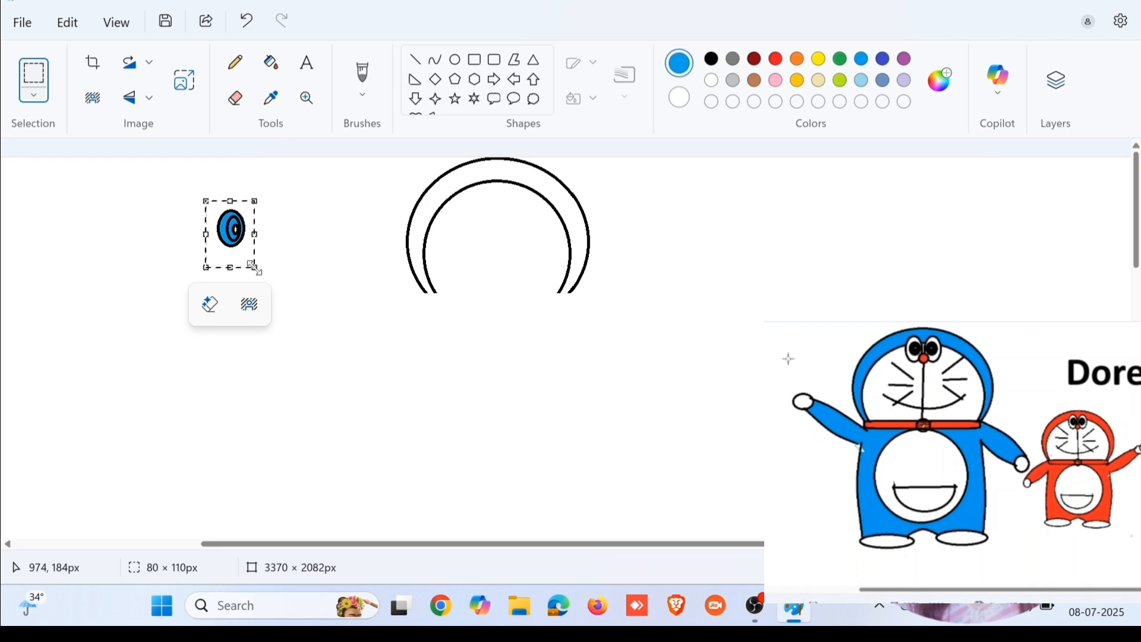
key(ctrl+c)
key(ctrl+v)
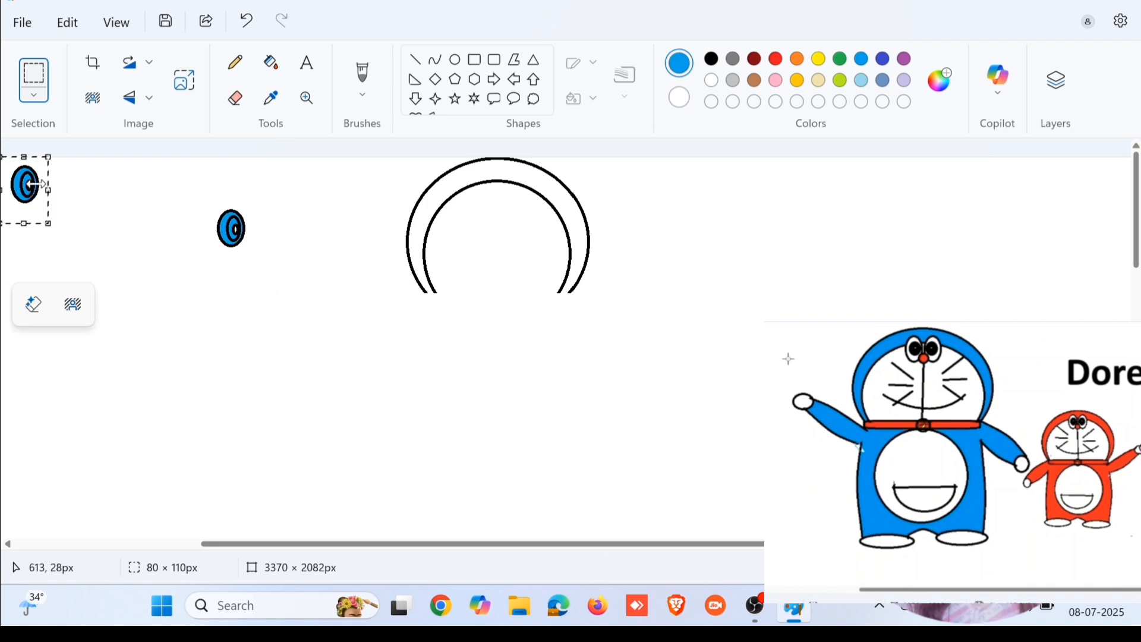
drag(31, 189, 266, 233)
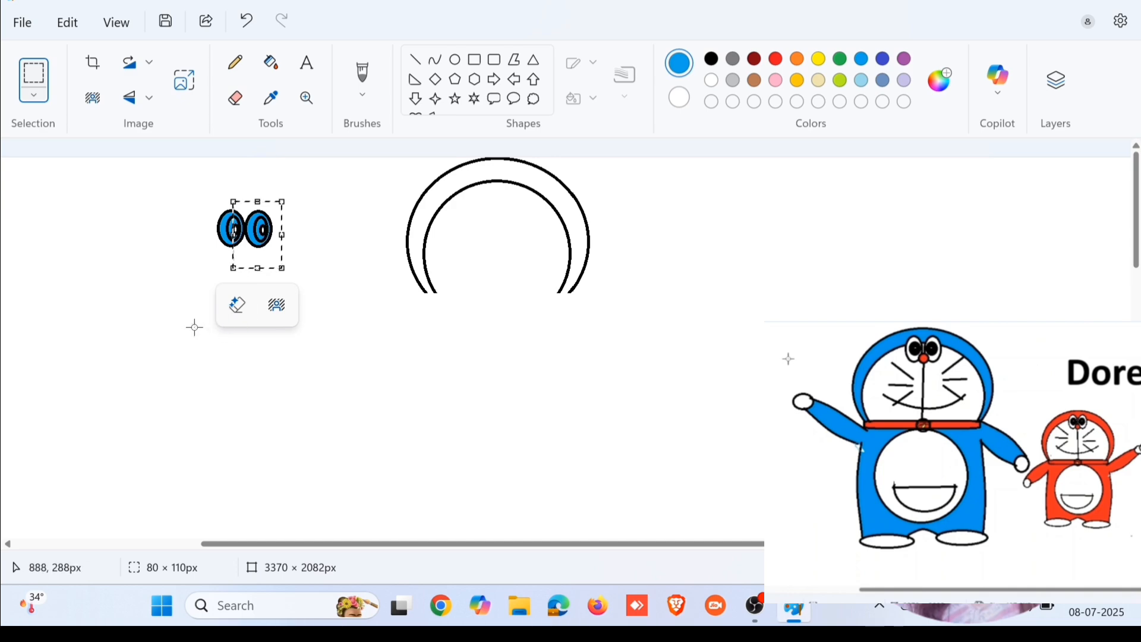
Step: Flip the copied eye horizontally and move the pair of eyes onto the upper edge of the inner head circle
click(143, 102)
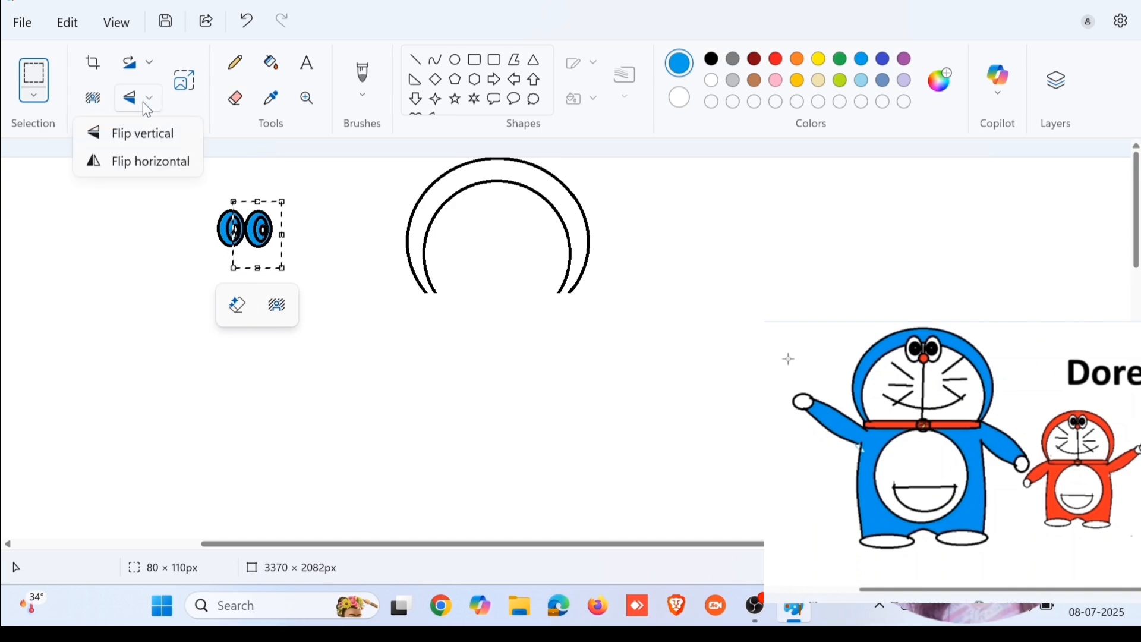
click(137, 162)
click(304, 226)
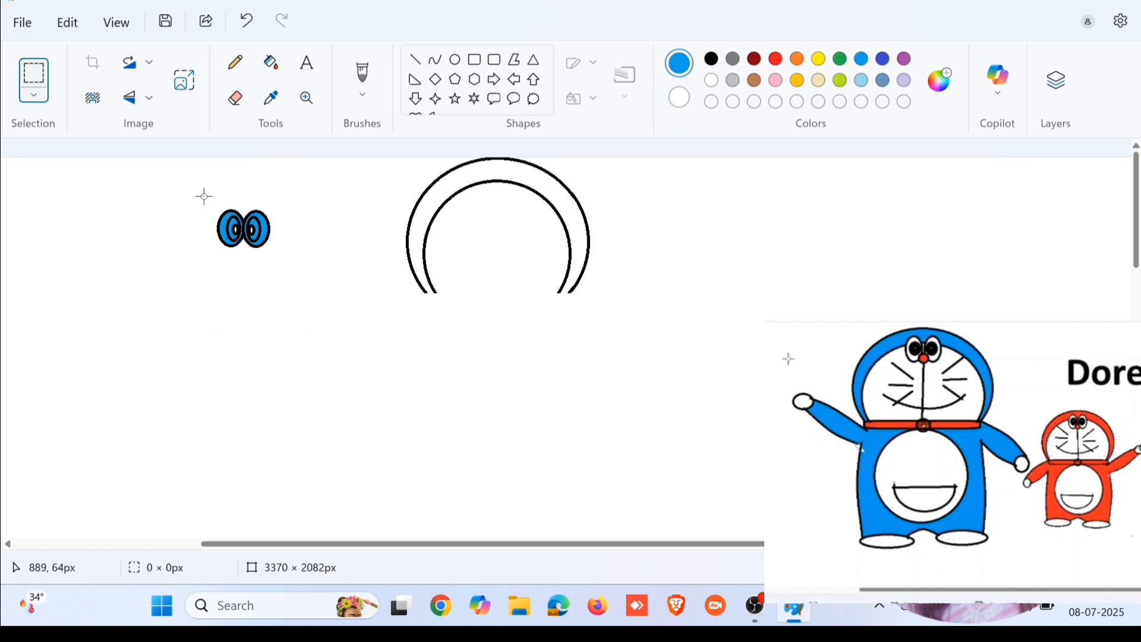
drag(203, 196, 485, 193)
click(356, 290)
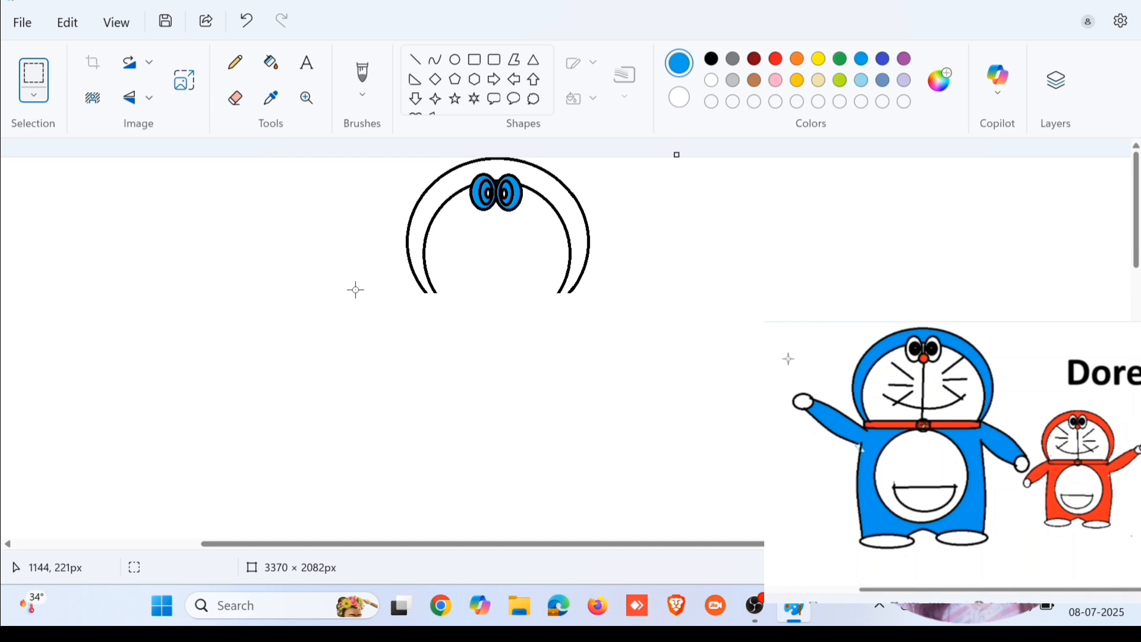
Step: Fill the turquoise areas of both eyes with white
click(279, 69)
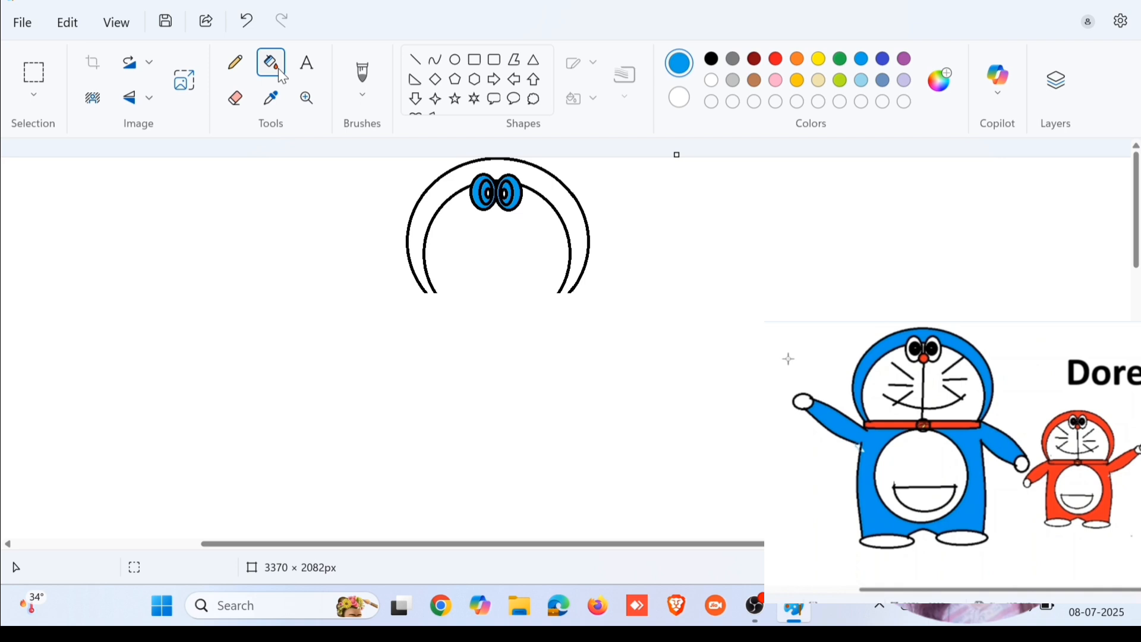
click(713, 84)
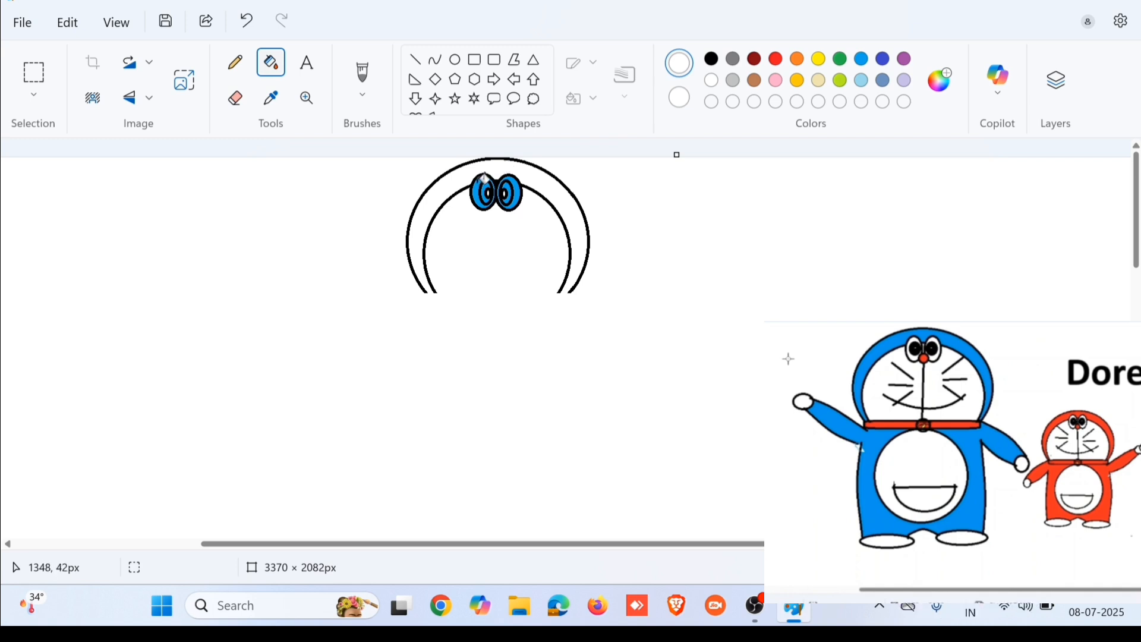
click(477, 182)
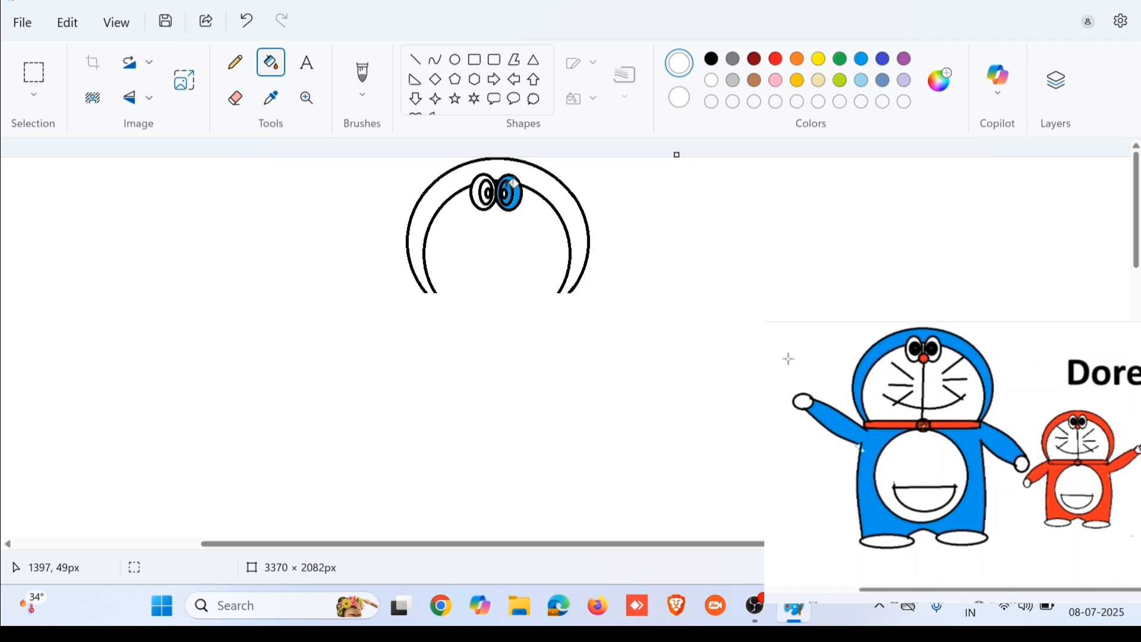
click(518, 180)
Step: Fill the ring around the pupil in both eyes with black
click(713, 61)
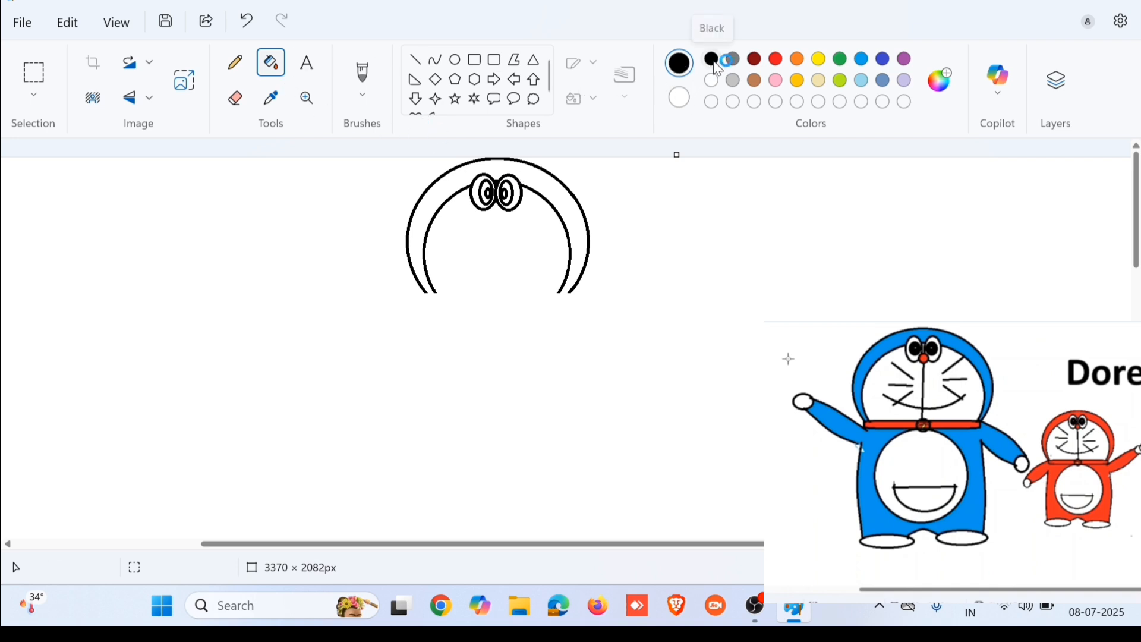
click(488, 191)
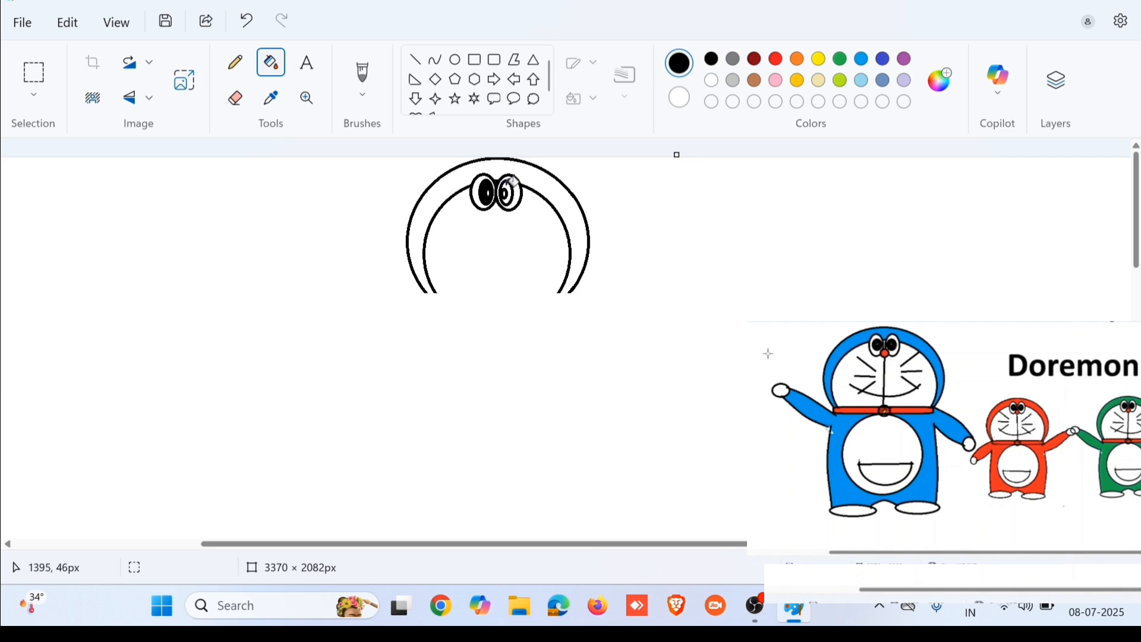
click(509, 185)
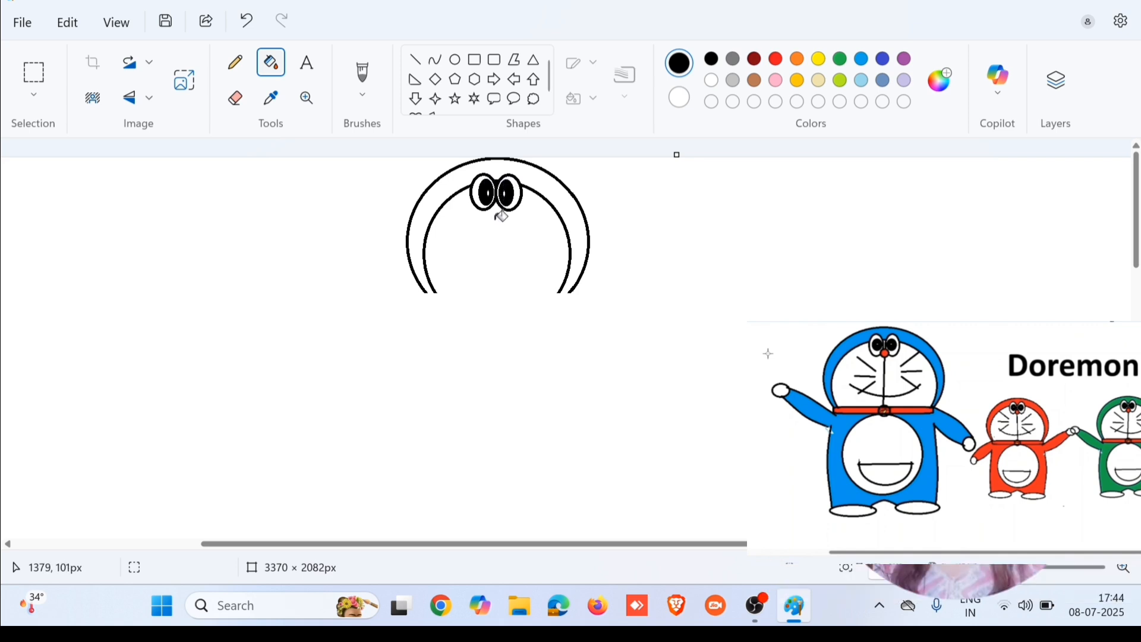
Step: Draw a line about 155 px wide in the lower face, bend it downward into a smile, and centre it in the inner circle
click(437, 60)
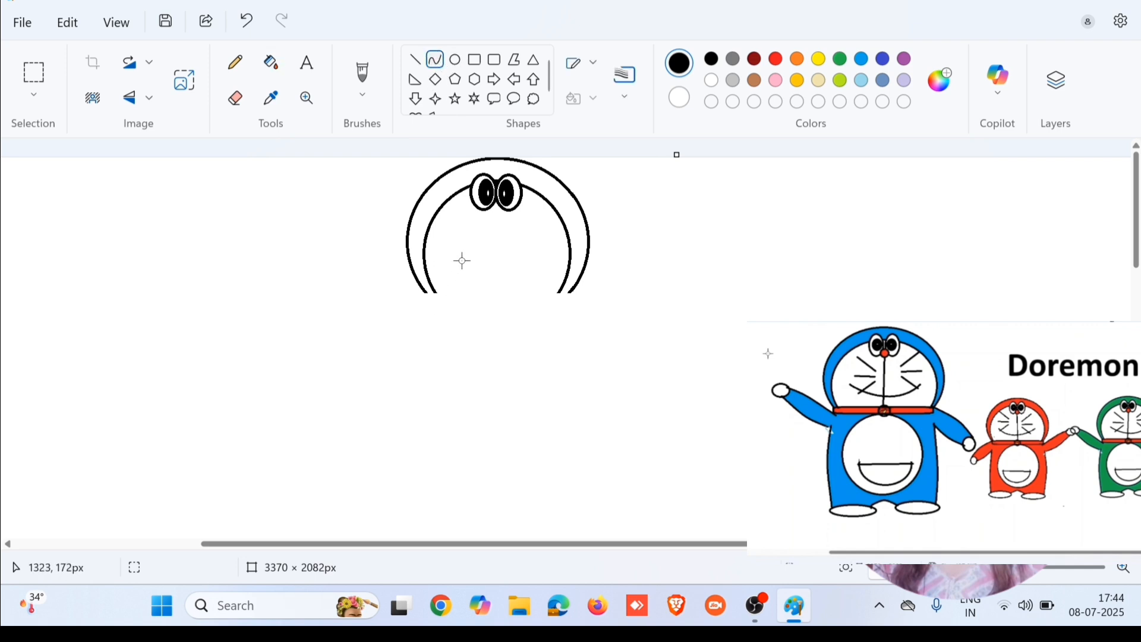
drag(462, 260, 555, 260)
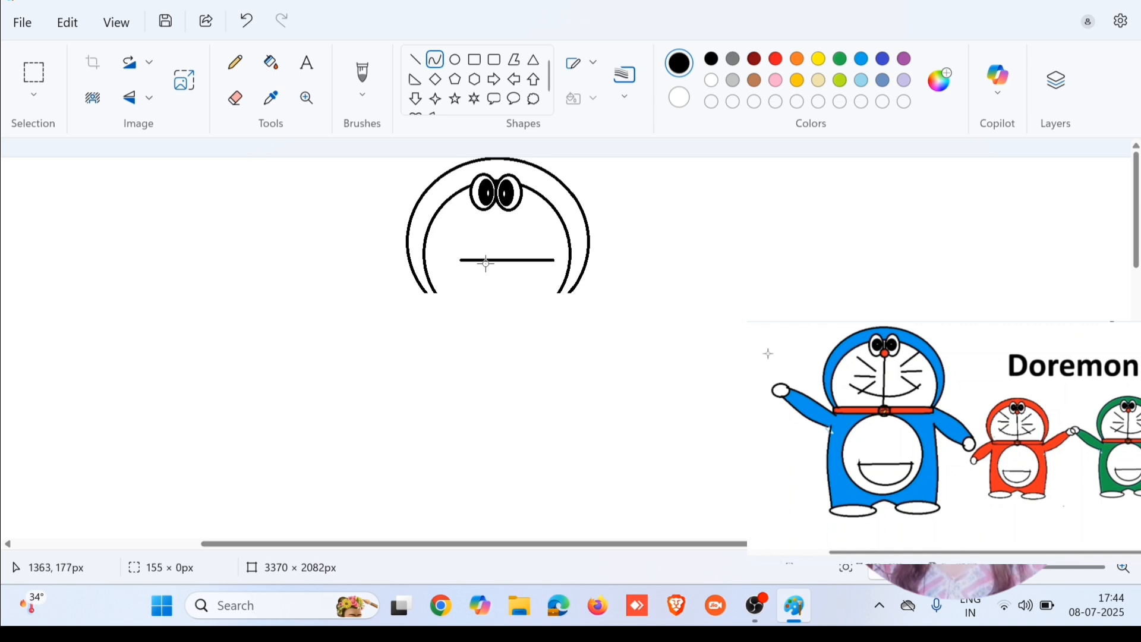
drag(486, 263, 530, 284)
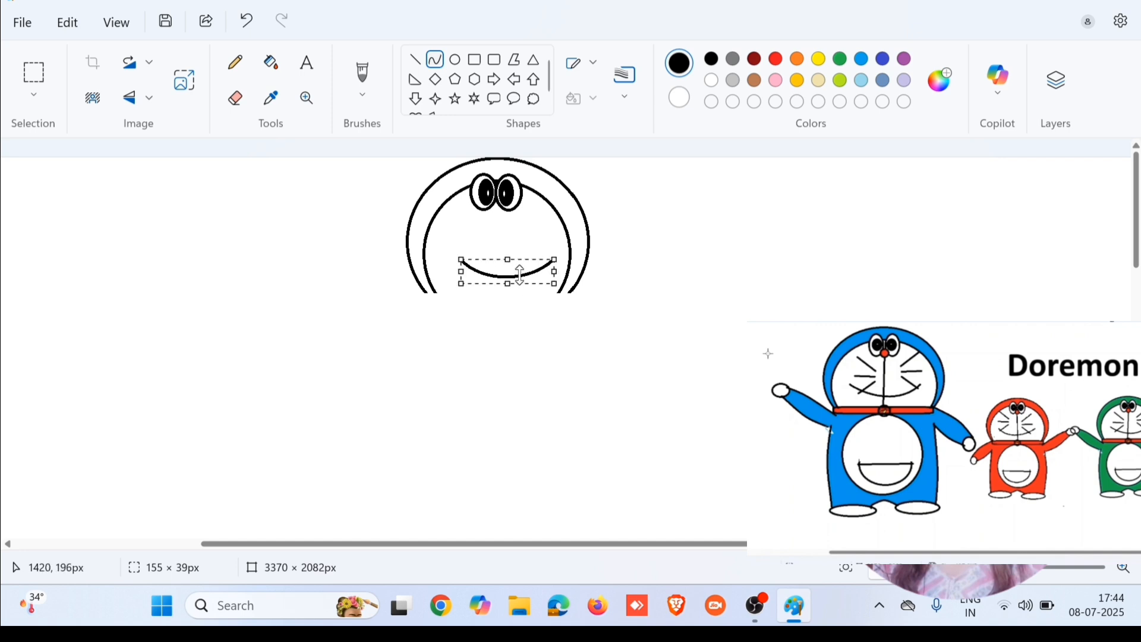
drag(527, 287, 515, 288)
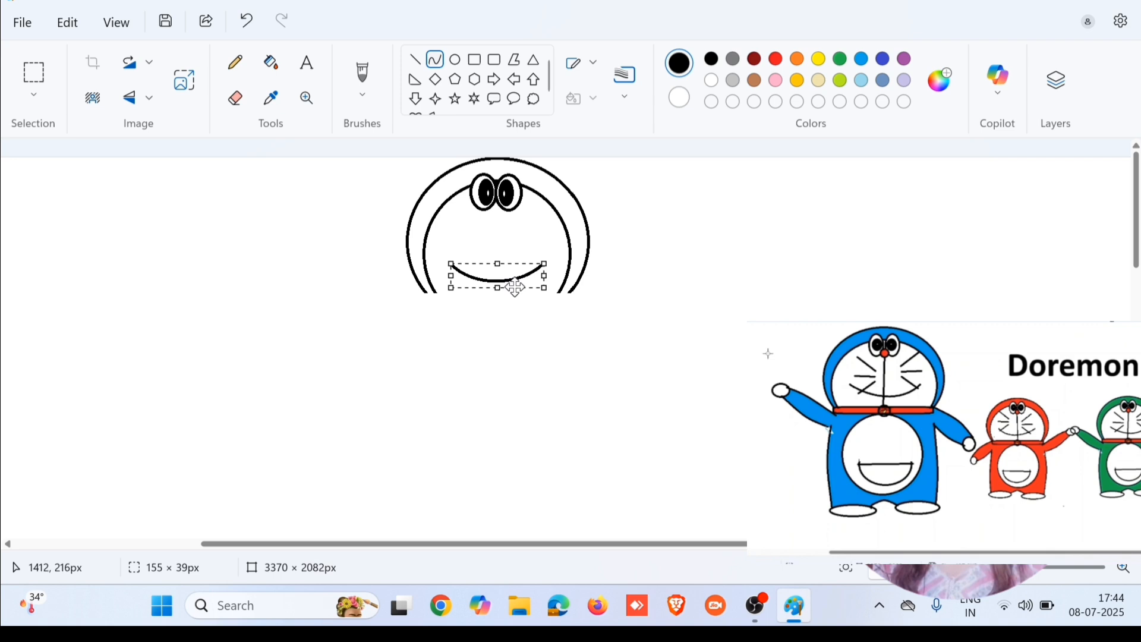
click(524, 236)
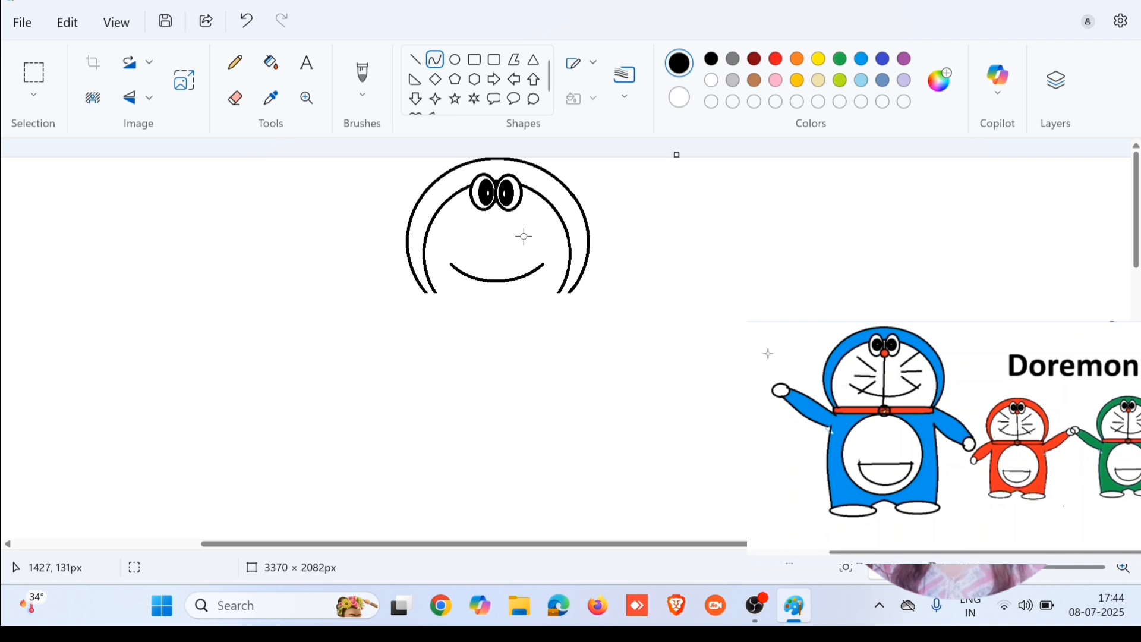
Step: Draw a vertical line about 122 px long from between the eyes down to the middle of the smile
click(414, 61)
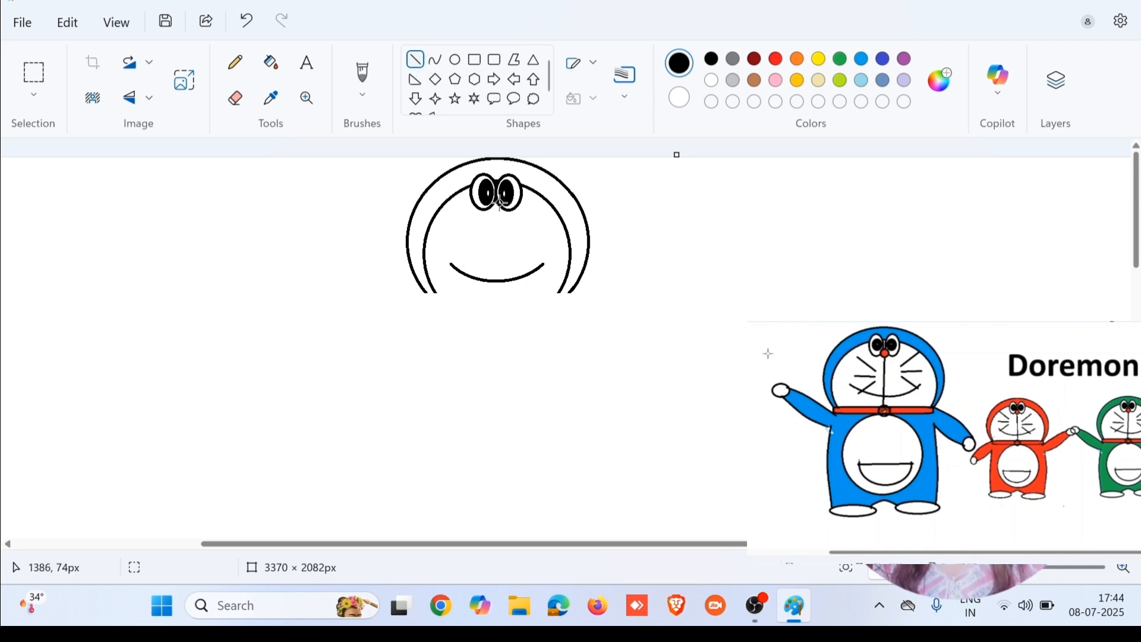
drag(496, 207, 503, 280)
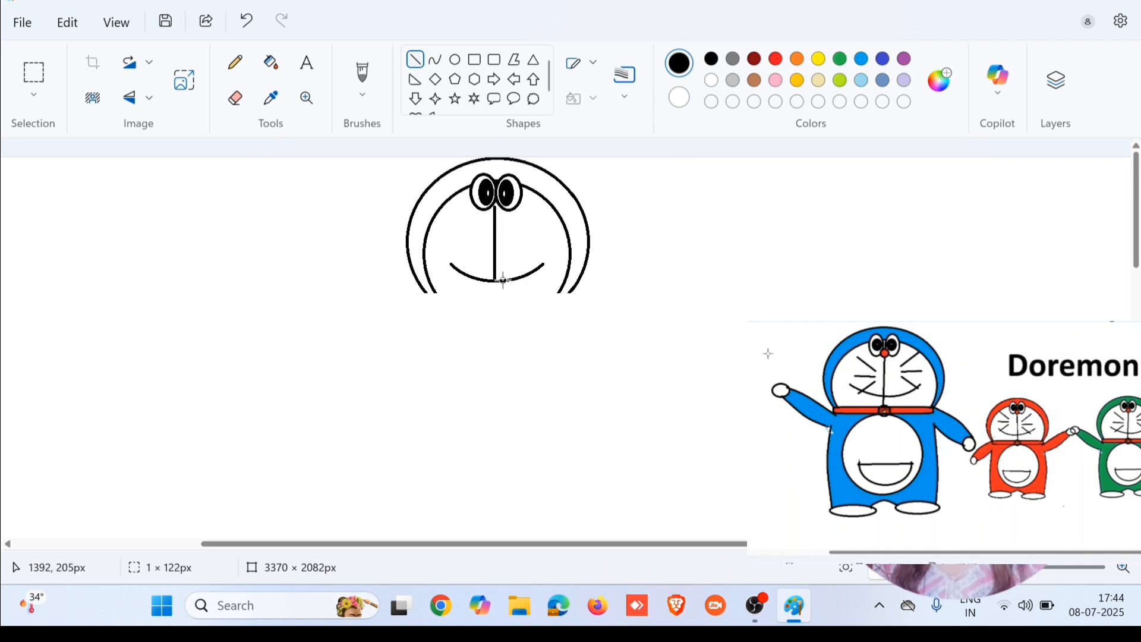
click(364, 264)
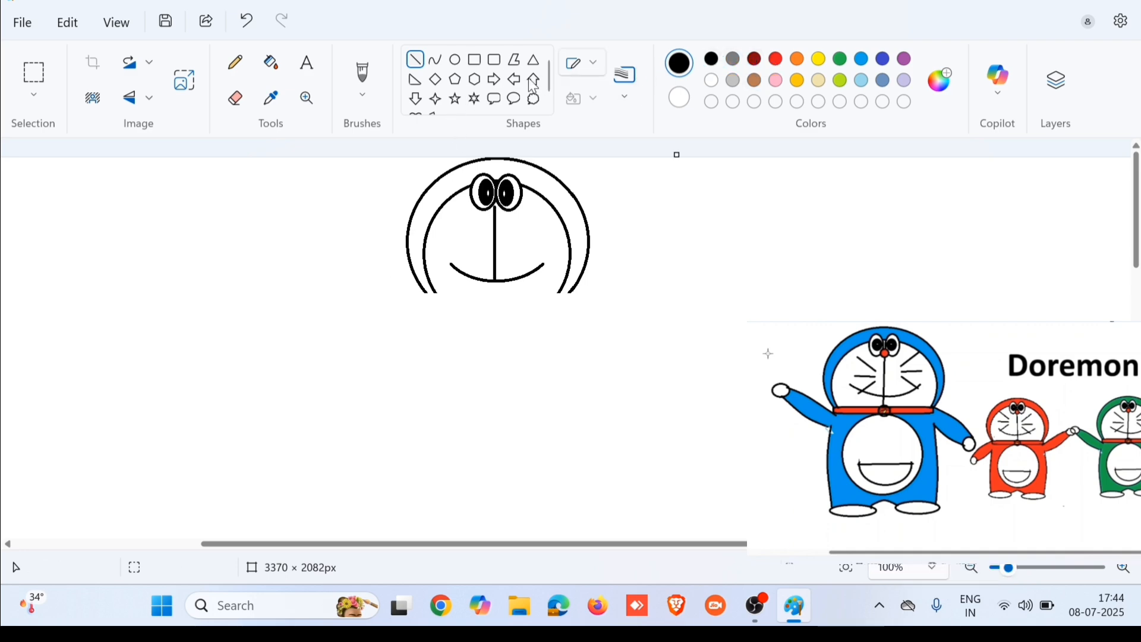
Step: Draw a small oval about 22 × 19 px on the blank canvas beside the head and fill it with red
click(457, 62)
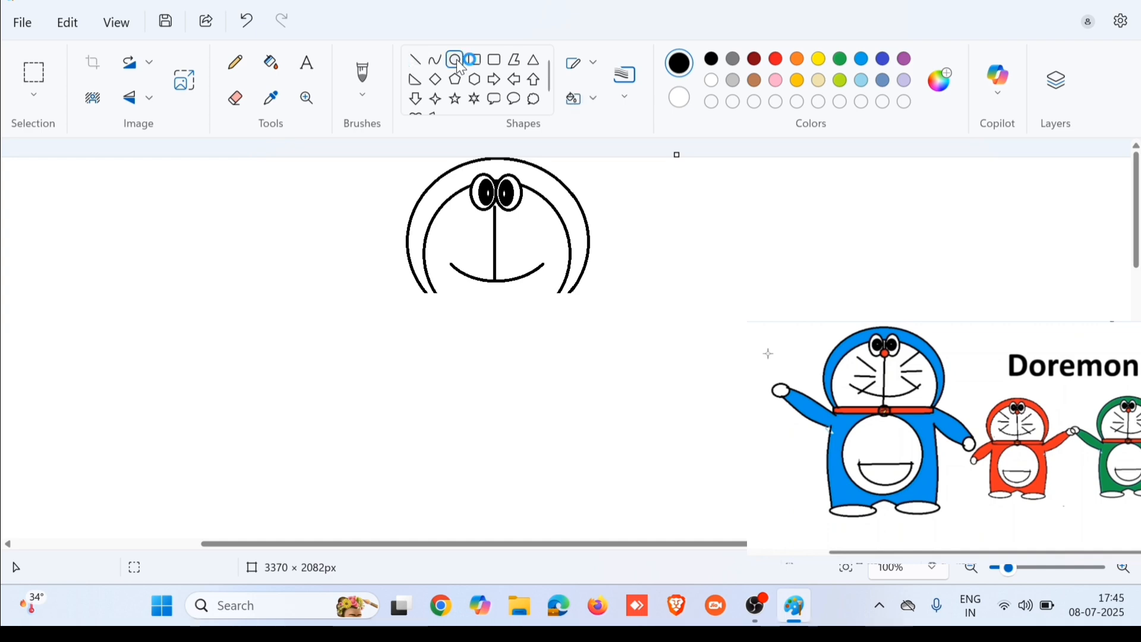
mouse_move(281, 240)
mouse_down()
mouse_move(310, 254)
mouse_move(294, 251)
mouse_up()
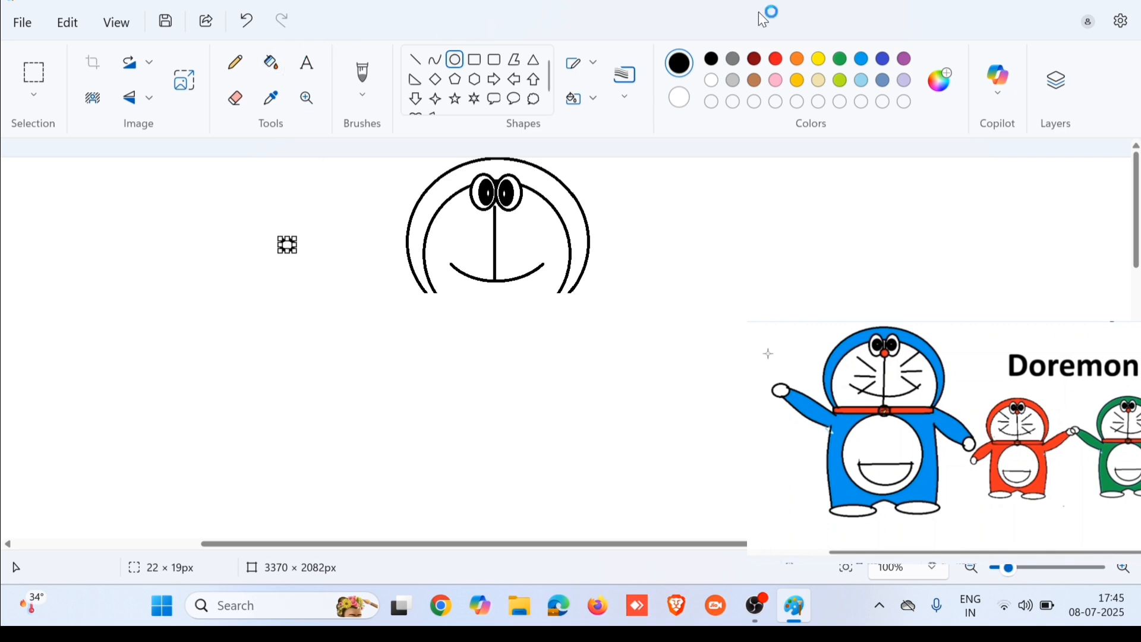
click(271, 62)
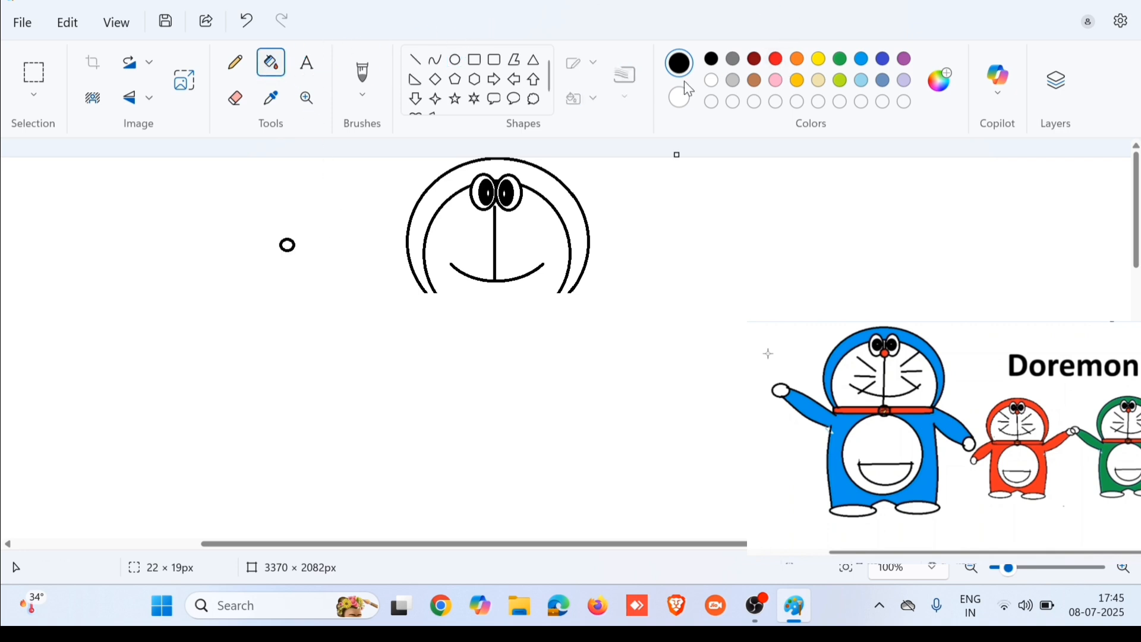
click(775, 59)
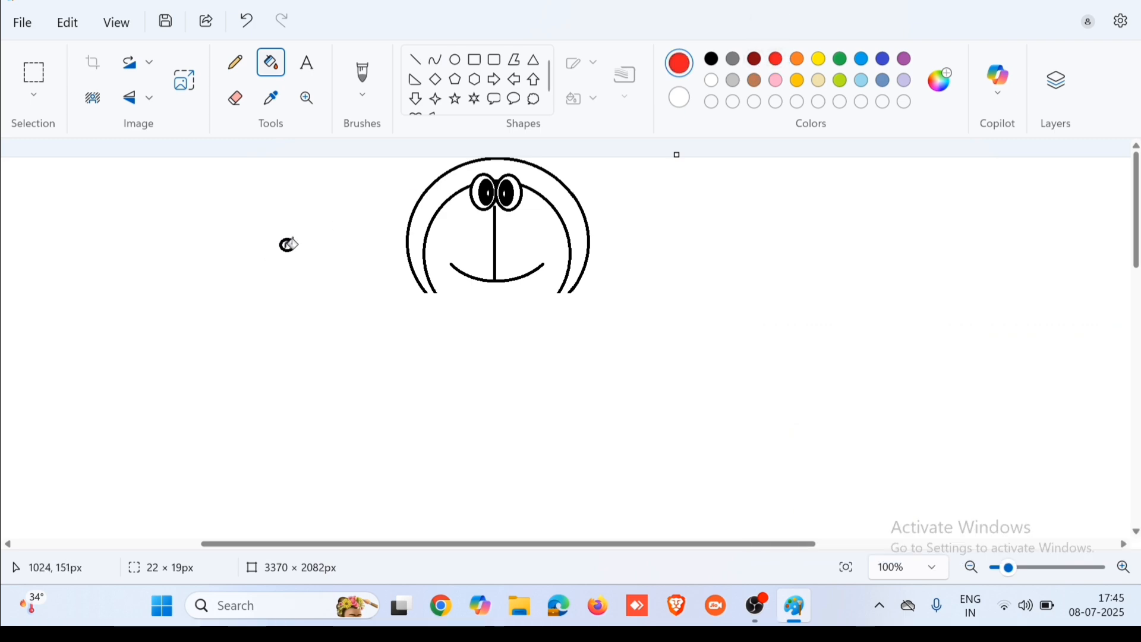
click(28, 69)
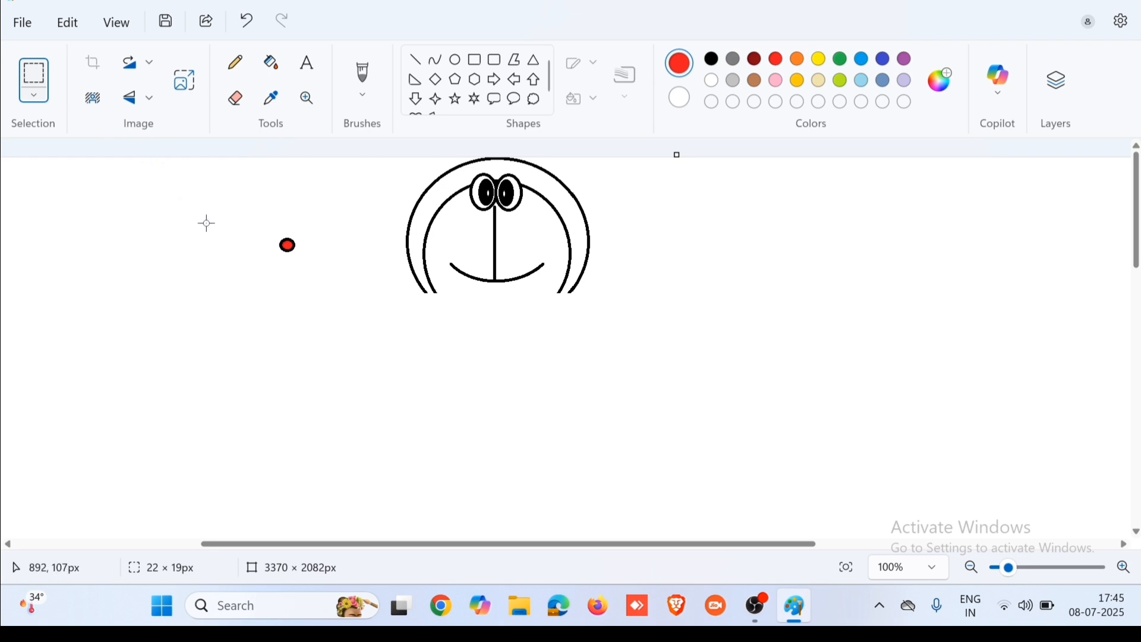
mouse_move(271, 236)
mouse_down()
mouse_move(310, 261)
mouse_move(335, 243)
mouse_move(328, 232)
mouse_up()
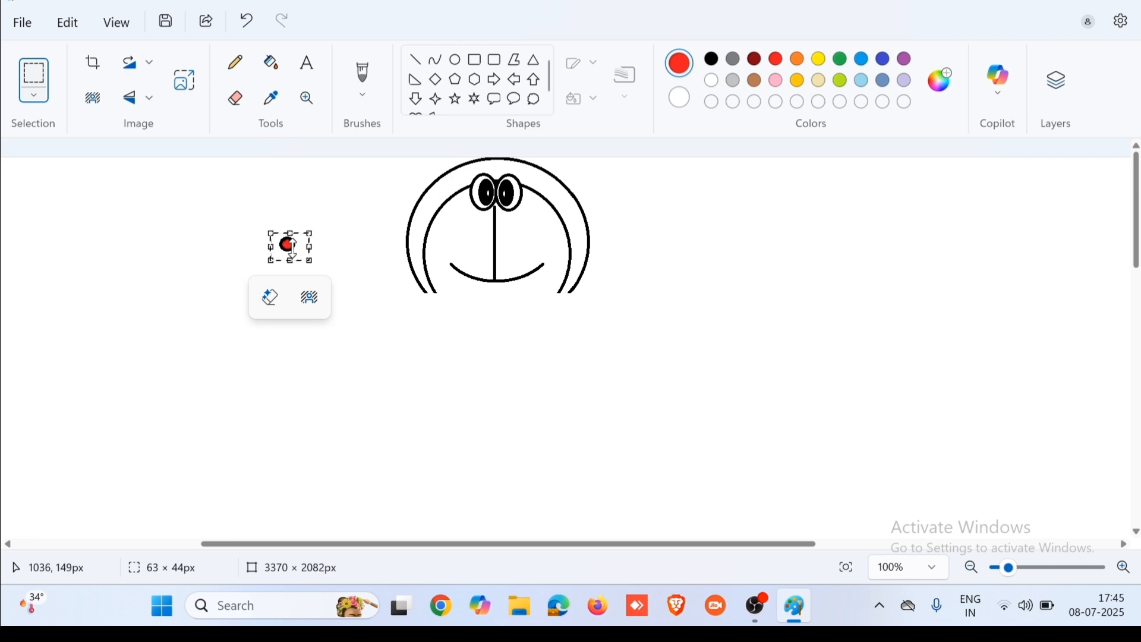
click(324, 211)
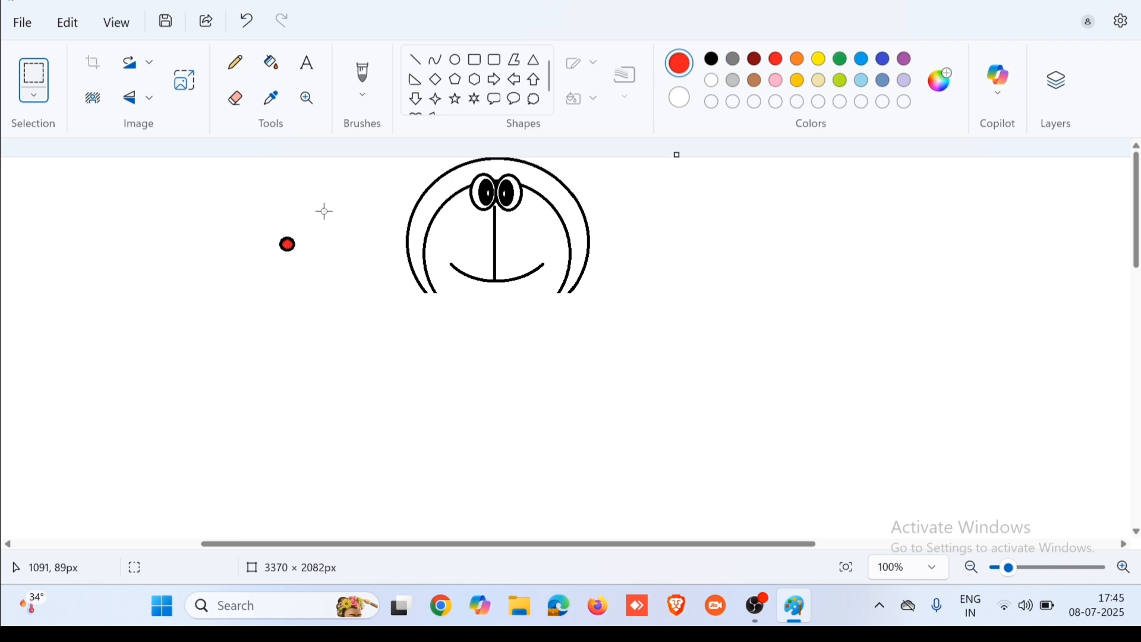
drag(262, 233, 305, 260)
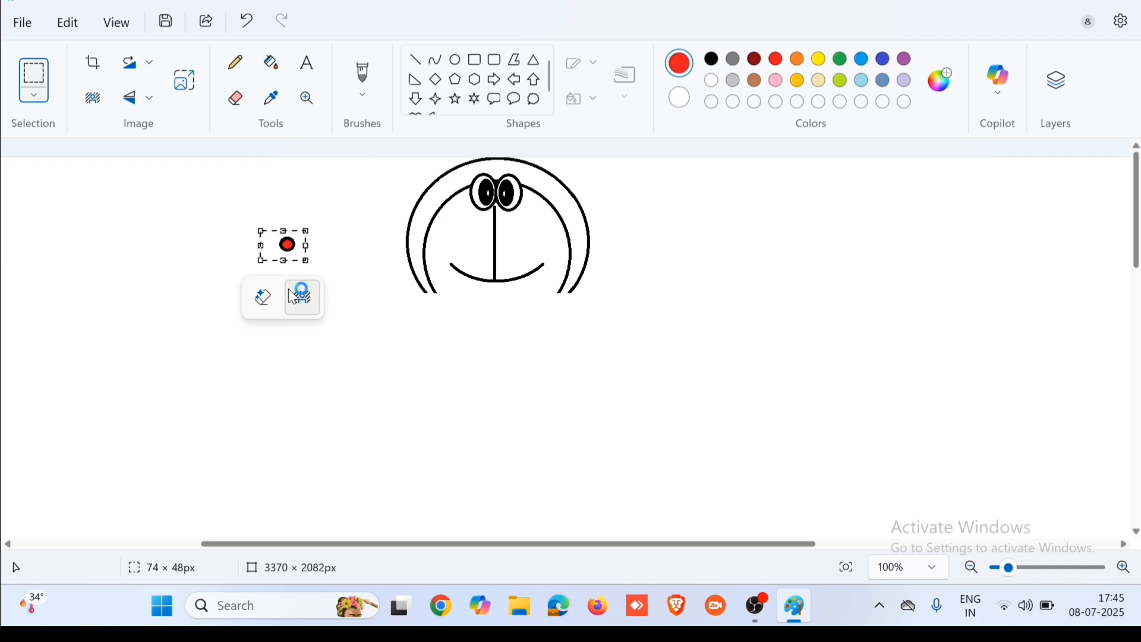
click(251, 207)
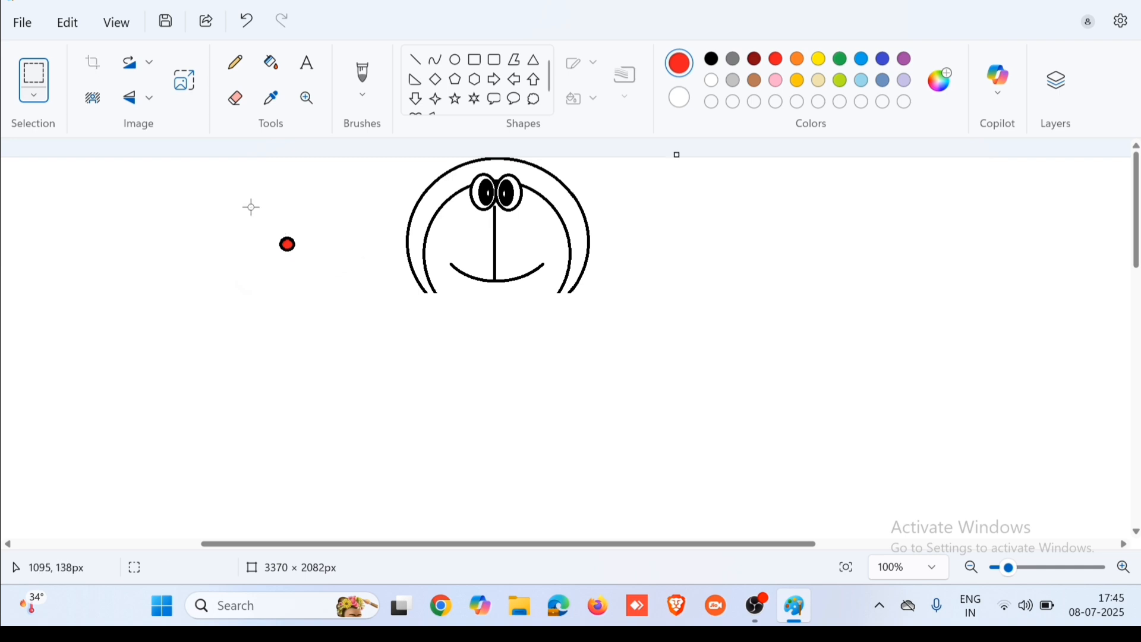
Step: Move the red nose with a transparent rectangular selection to just below the eyes, over the upper end of the centre line
click(45, 93)
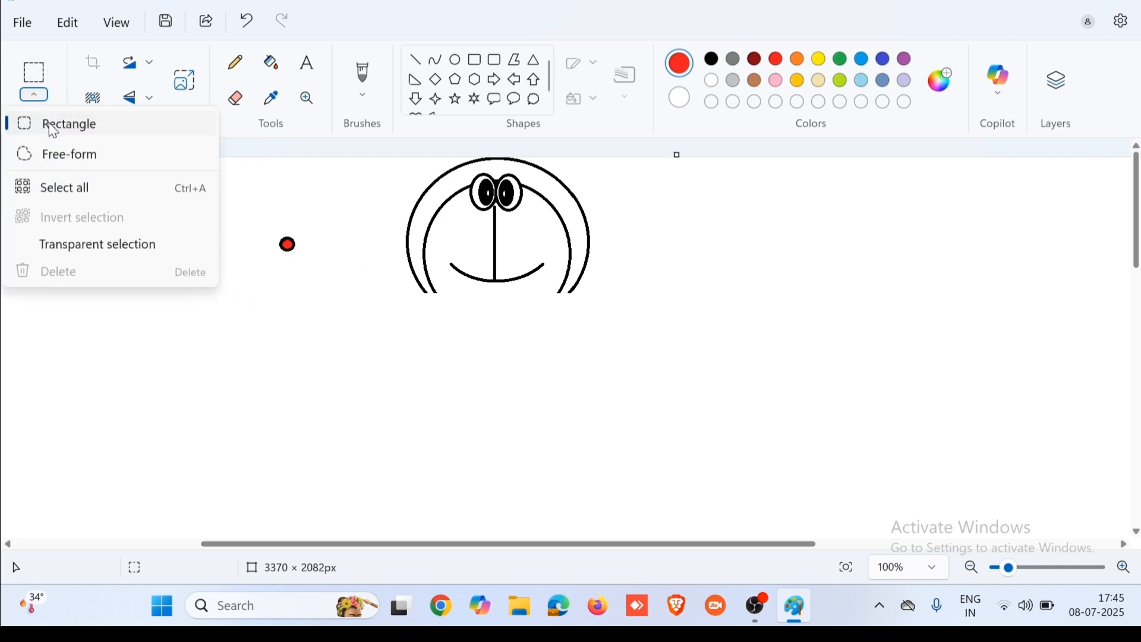
click(51, 122)
drag(264, 224, 497, 213)
click(699, 286)
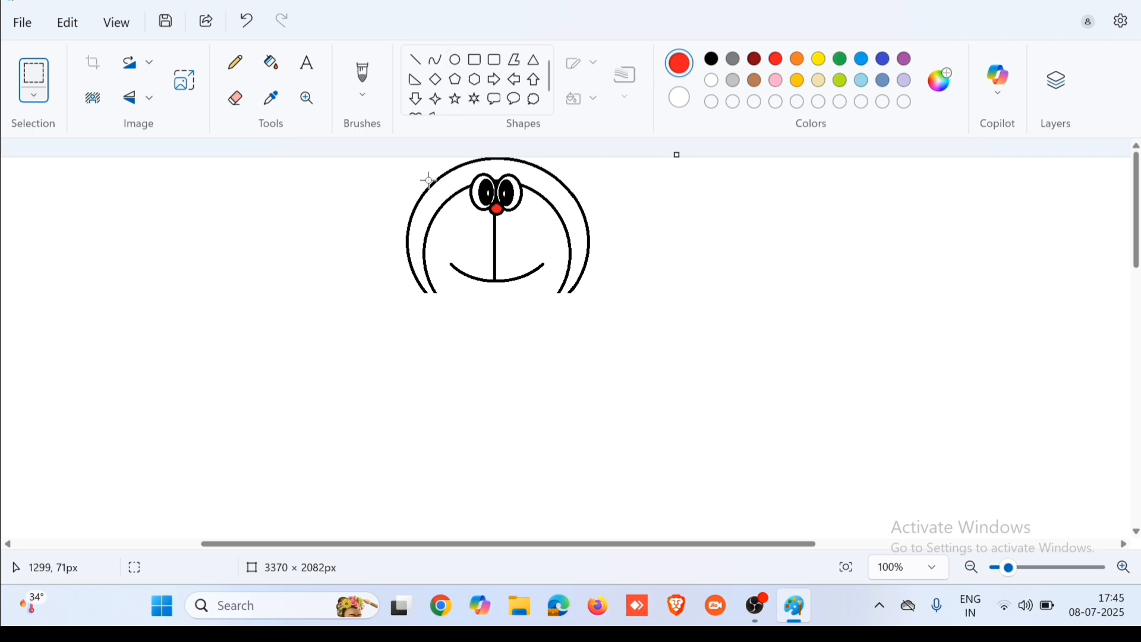
Step: Draw a black slanted line about 53 × 38 px on the blank canvas left of the head as the upper whisker
click(409, 63)
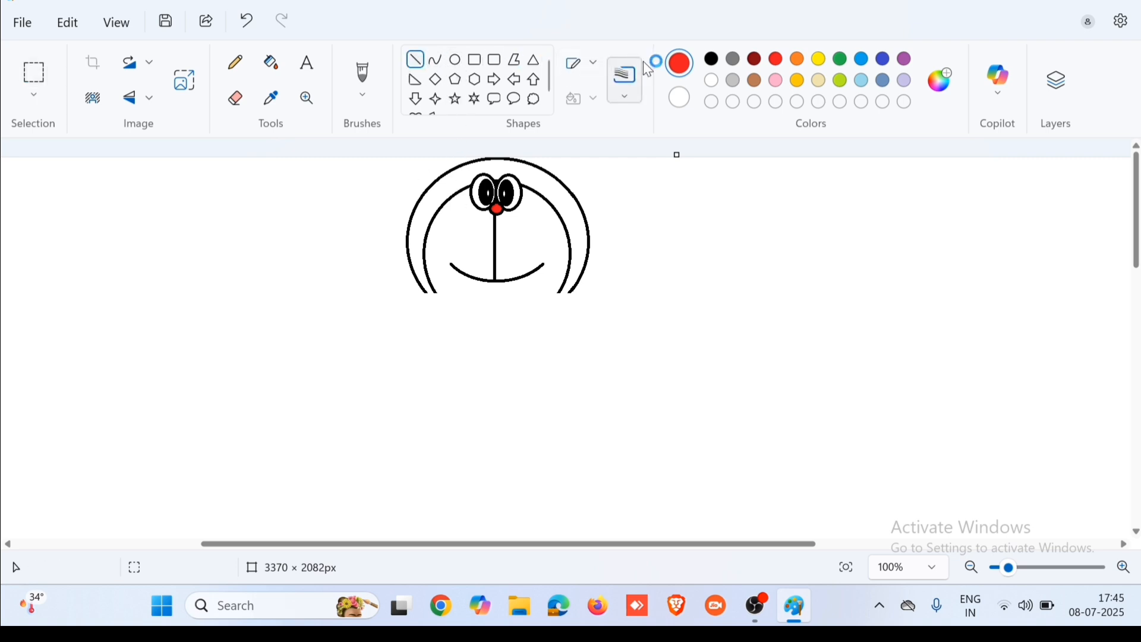
click(712, 60)
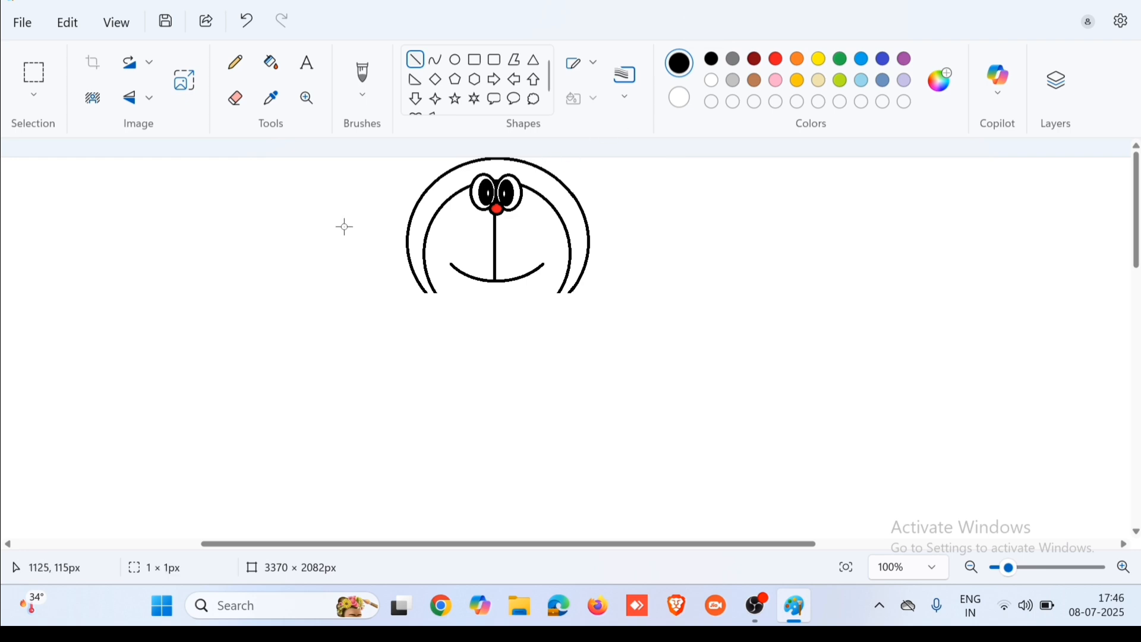
drag(345, 227, 294, 206)
key(Delete)
drag(302, 311, 270, 290)
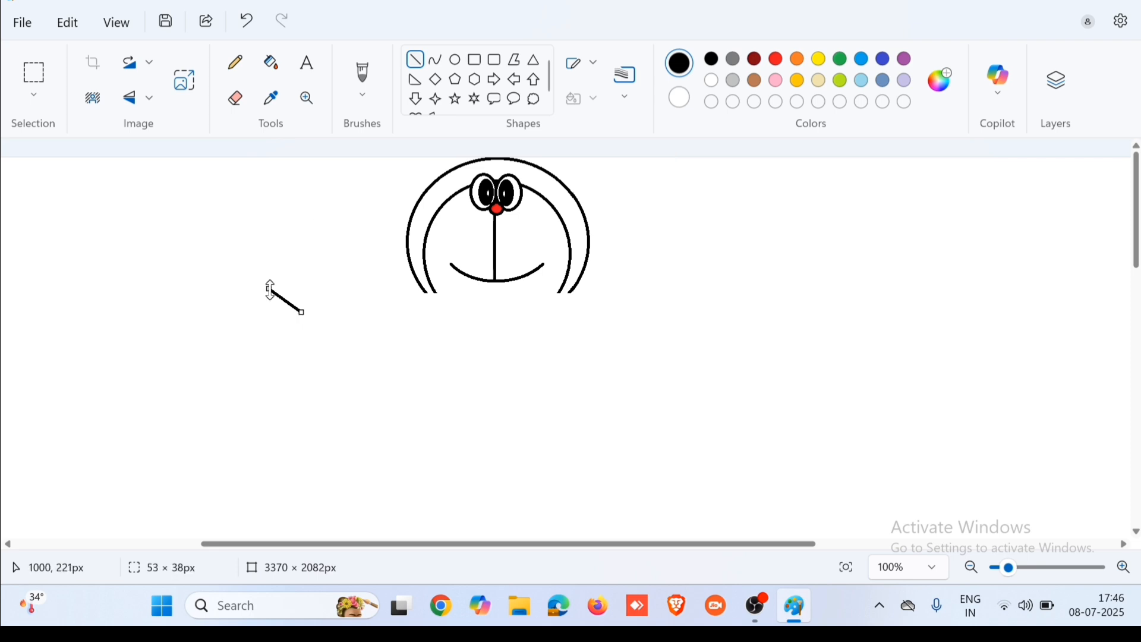
click(297, 328)
Step: Add a lower whisker slanting the opposite way and a horizontal one about 87 px long between the two slanted whiskers
drag(296, 329, 276, 354)
click(282, 323)
drag(297, 322, 263, 322)
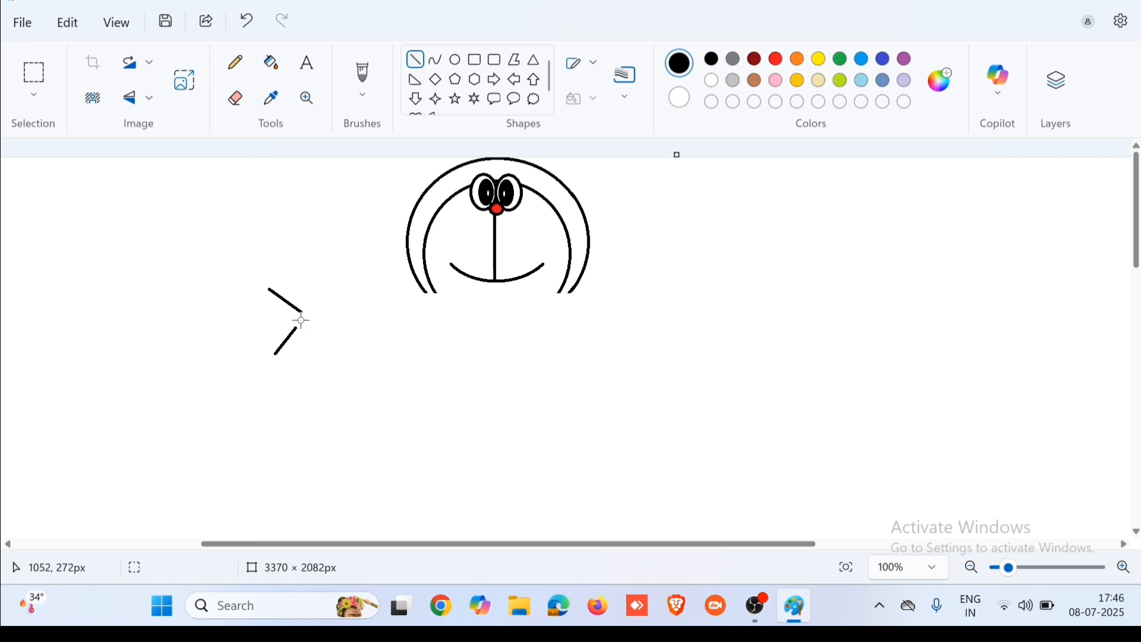
drag(301, 330, 263, 330)
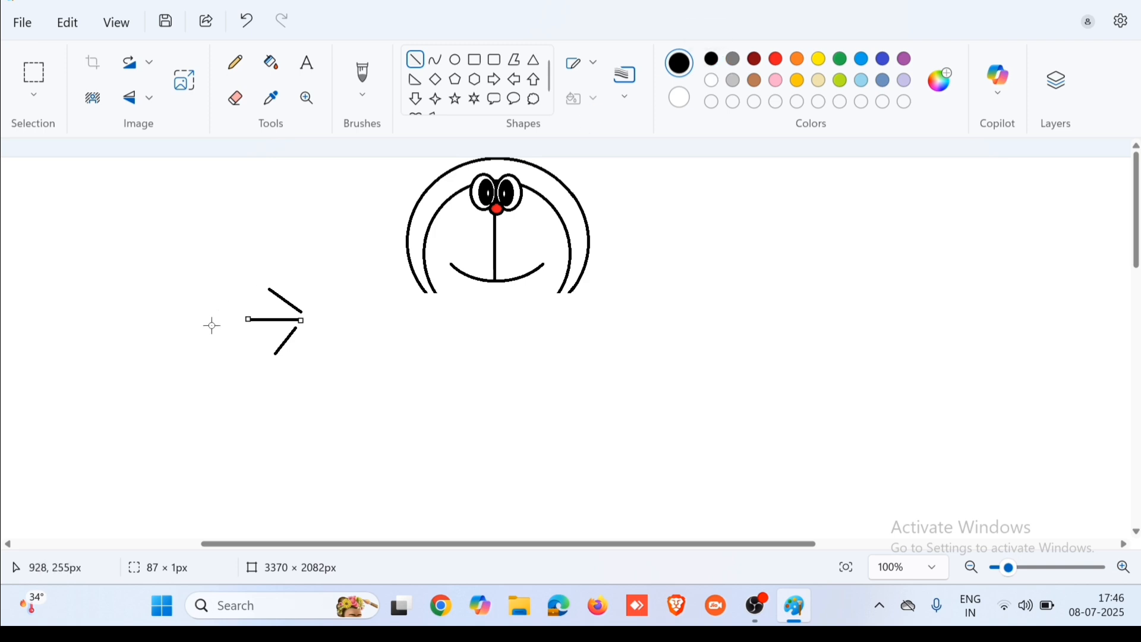
click(249, 281)
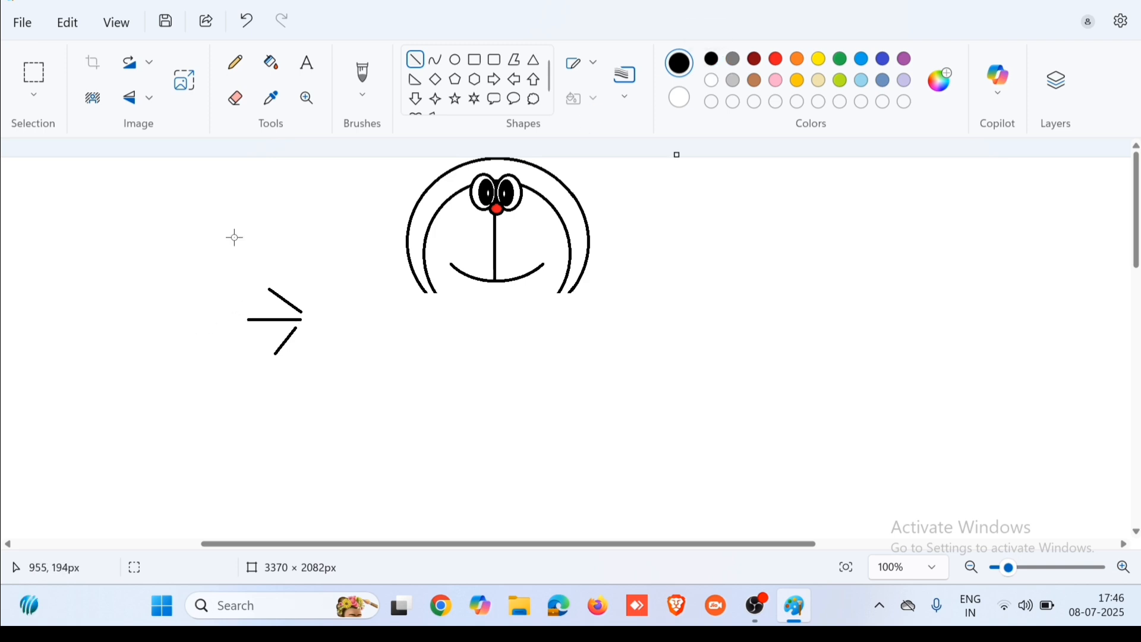
Step: Copy the three whiskers with a rectangular selection about 137 × 132 px and place the copy on the left half of the face
click(40, 82)
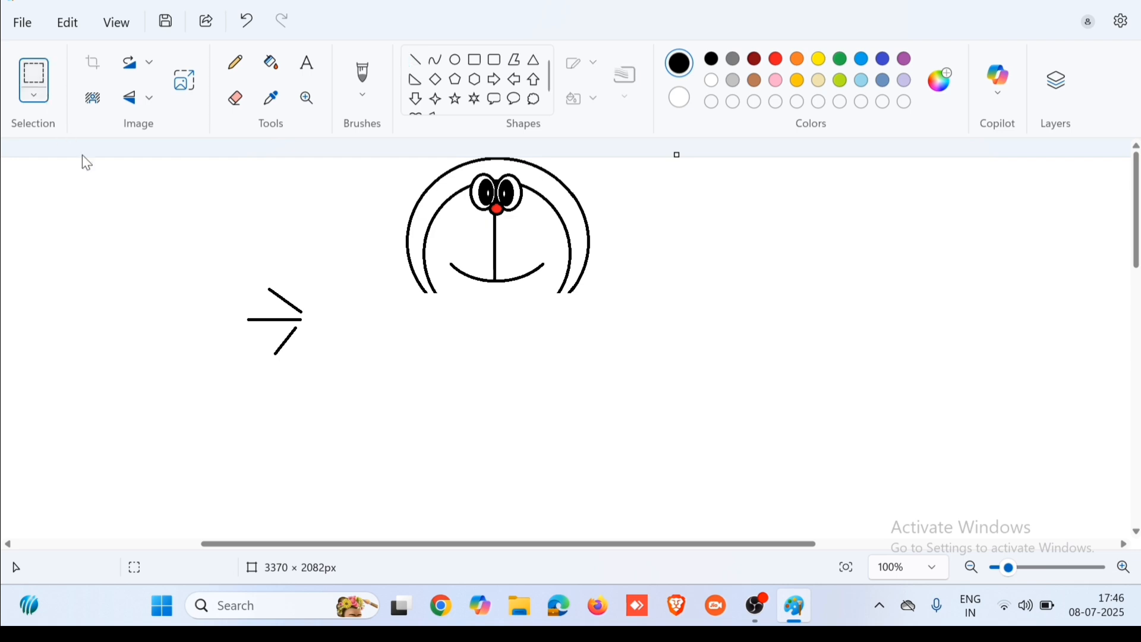
drag(237, 282, 320, 362)
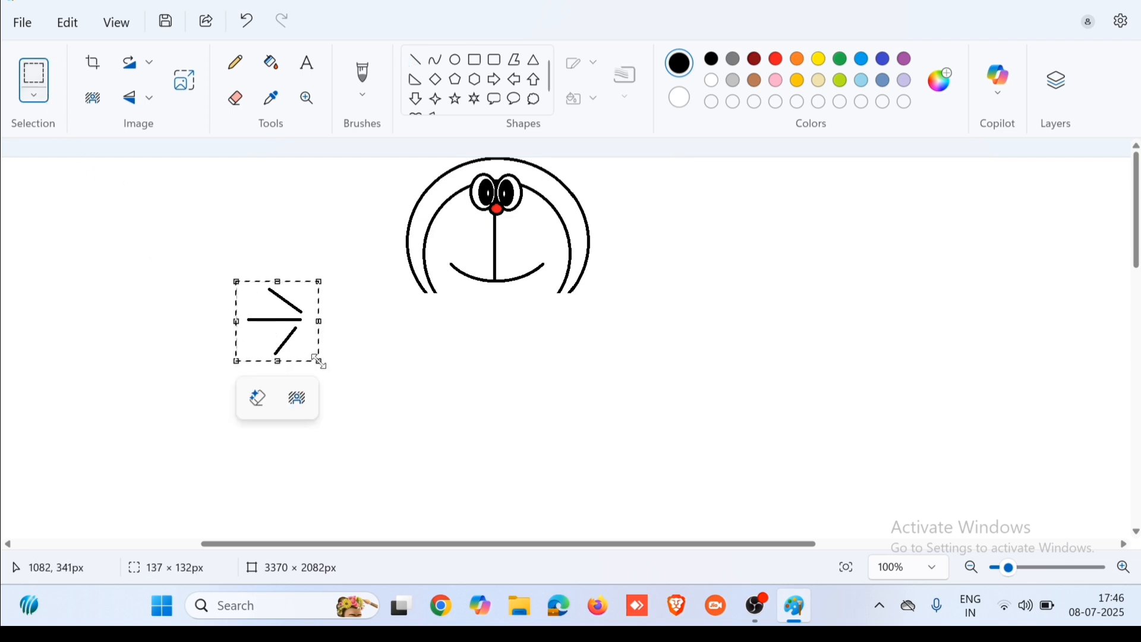
key(ctrl+c)
key(ctrl+v)
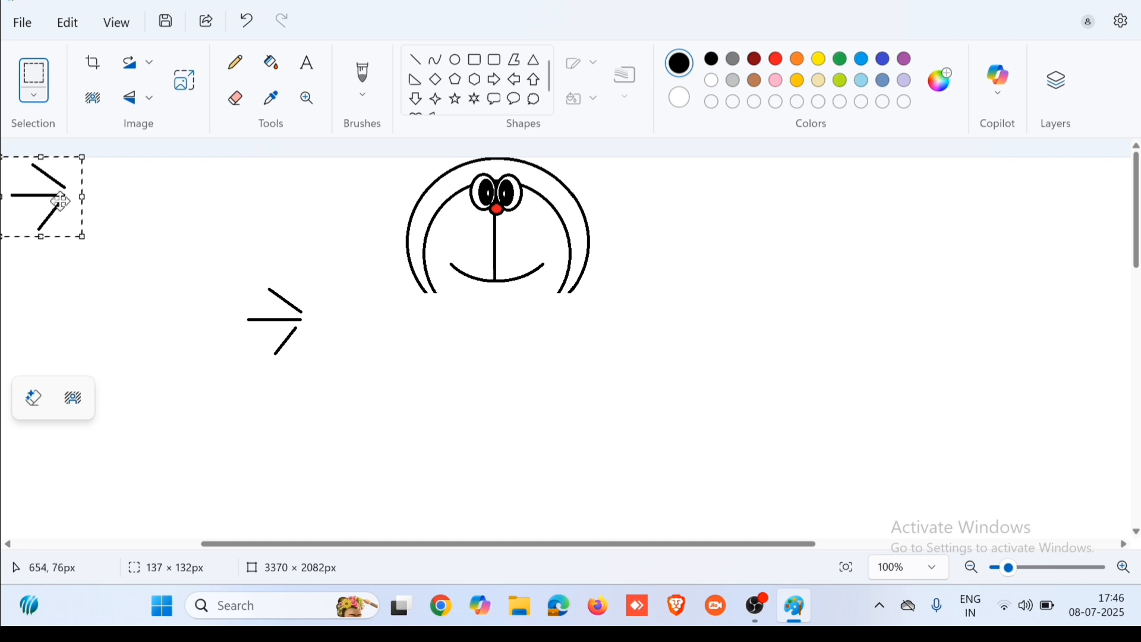
drag(51, 193, 477, 246)
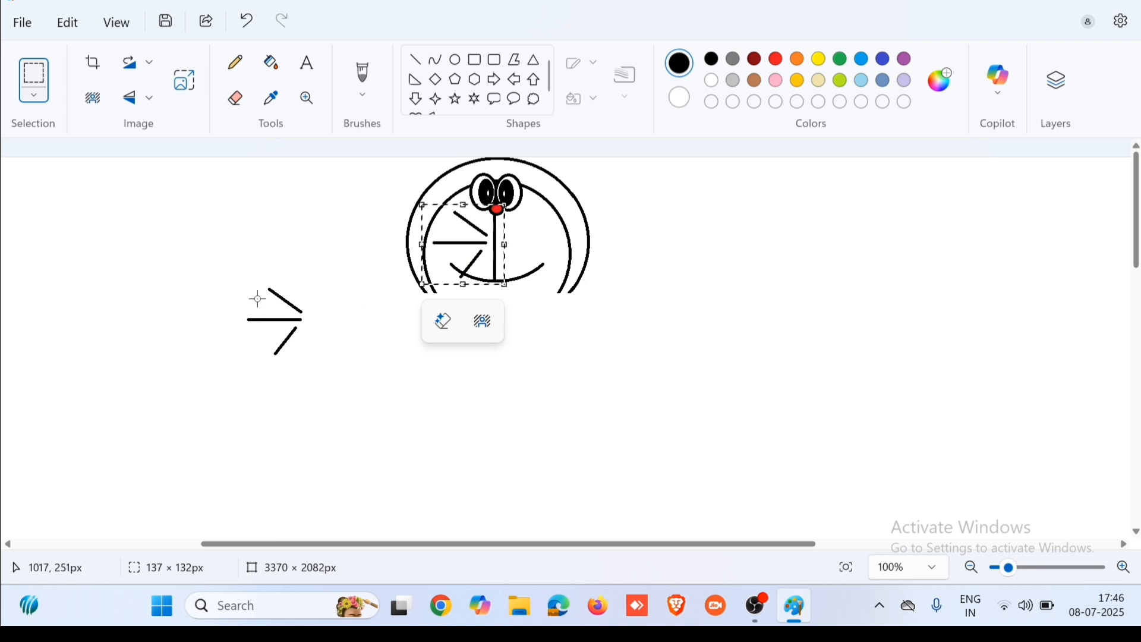
Step: Flip the original three whiskers horizontally and move them onto the right half of the face
drag(224, 272, 319, 365)
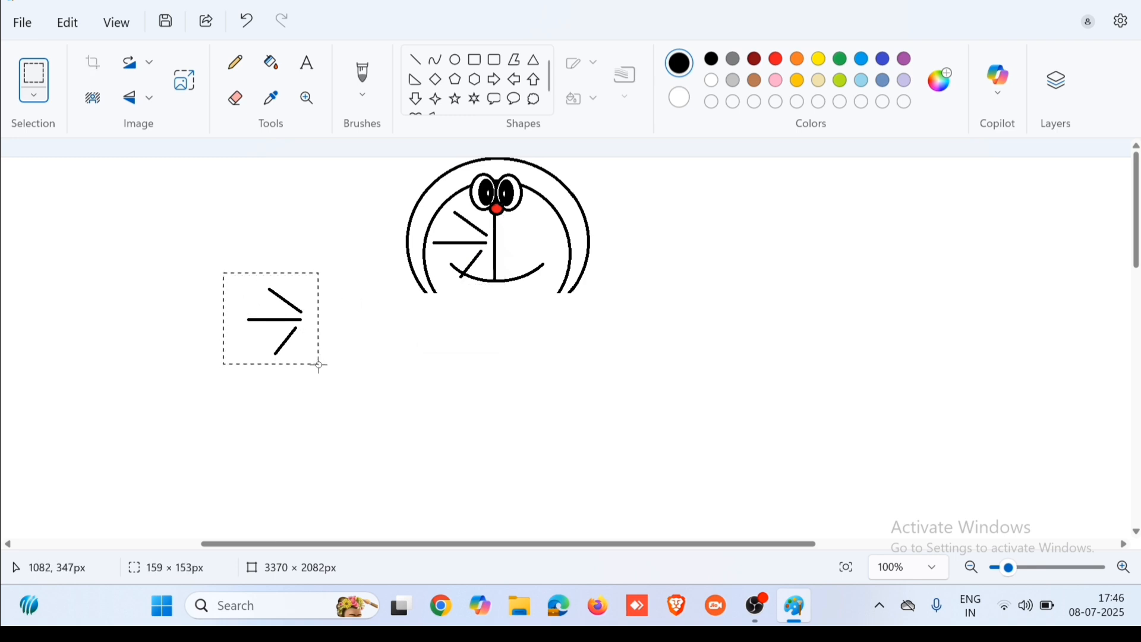
drag(267, 302, 326, 292)
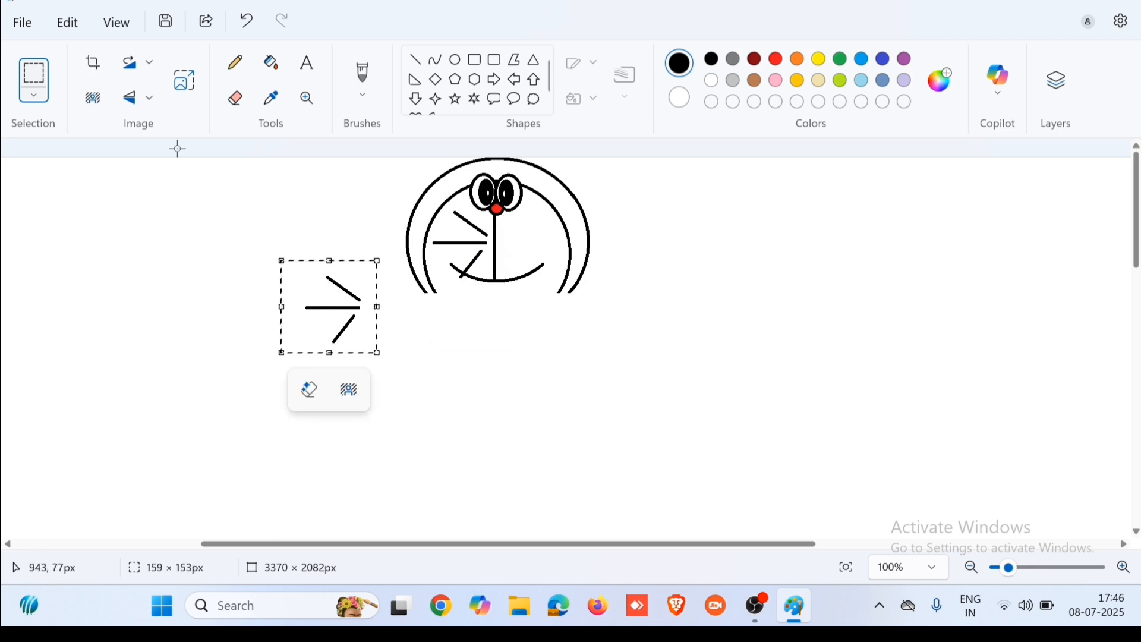
click(146, 101)
click(143, 161)
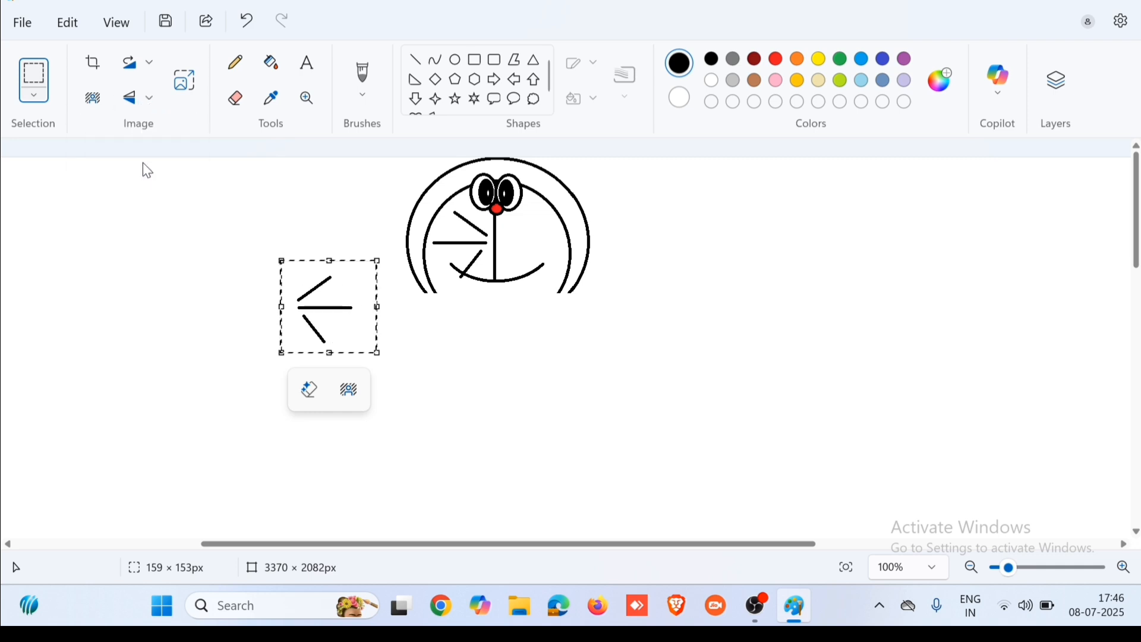
drag(331, 309, 539, 244)
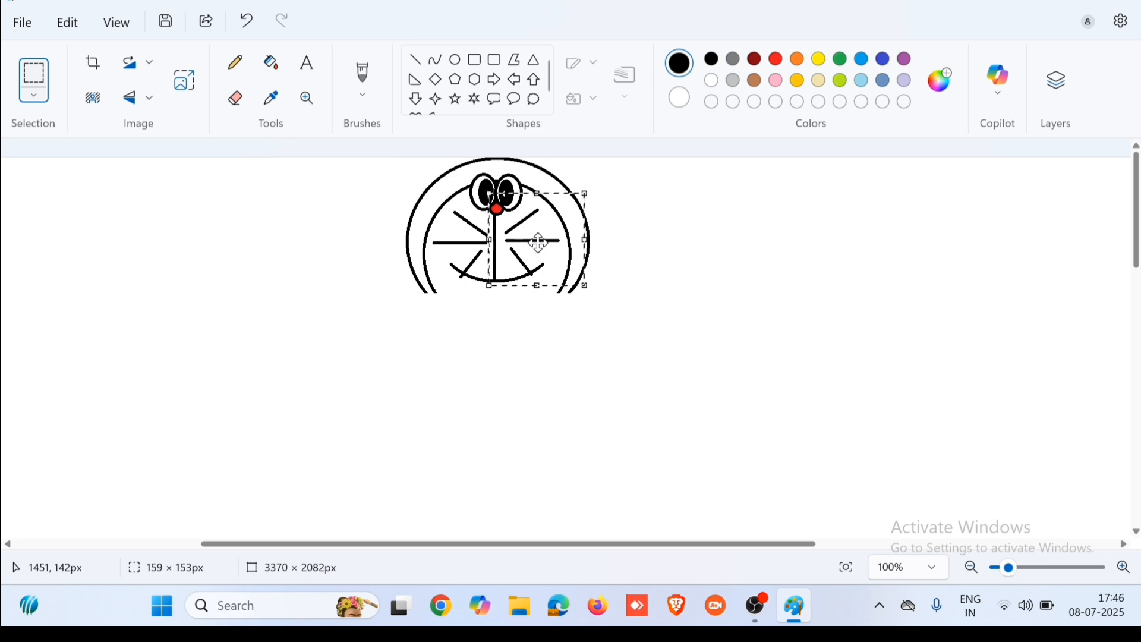
click(666, 228)
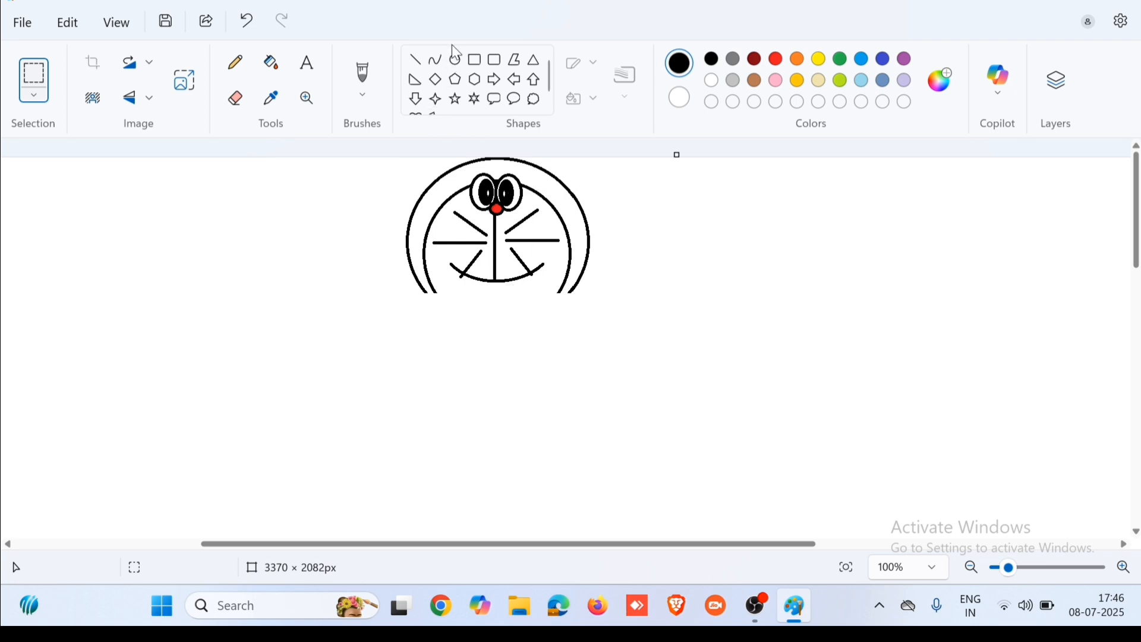
Step: Draw a black oval about 232 × 207 px below the head as the body, centred so its upper edge meets the chin
click(454, 60)
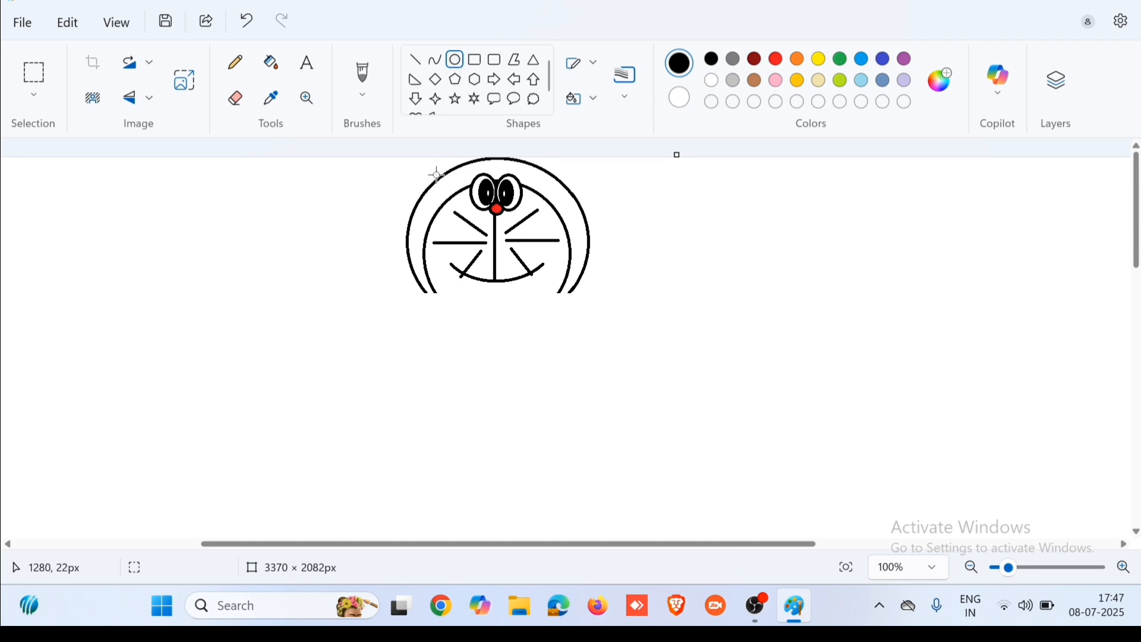
mouse_move(435, 293)
mouse_down()
mouse_move(576, 393)
mouse_move(570, 441)
mouse_move(568, 400)
mouse_move(574, 417)
mouse_up()
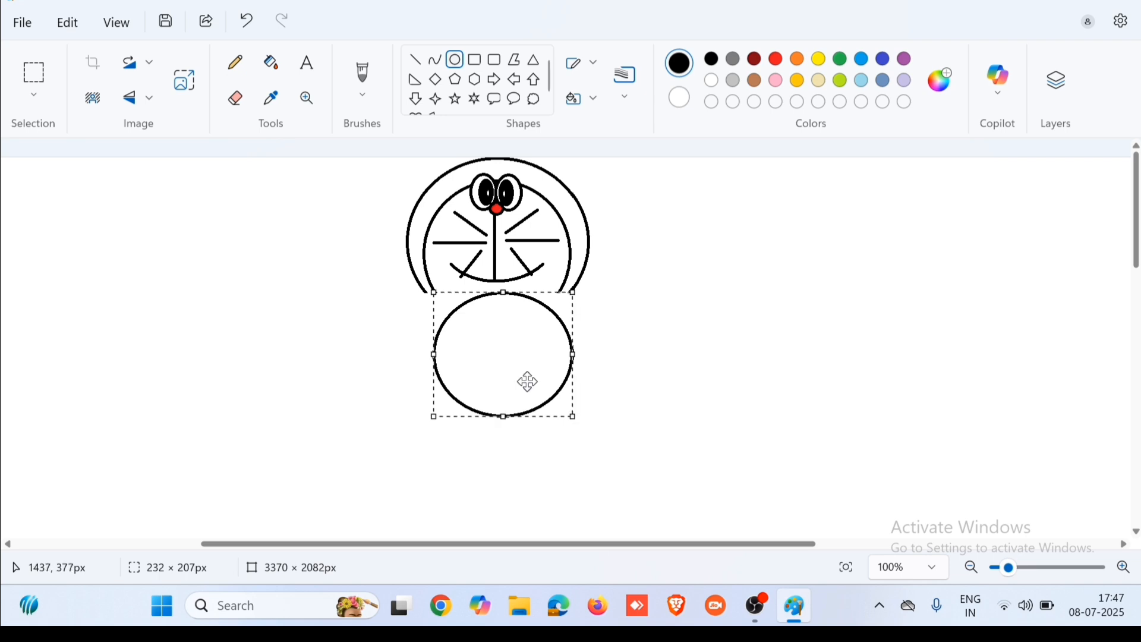
drag(527, 382, 518, 373)
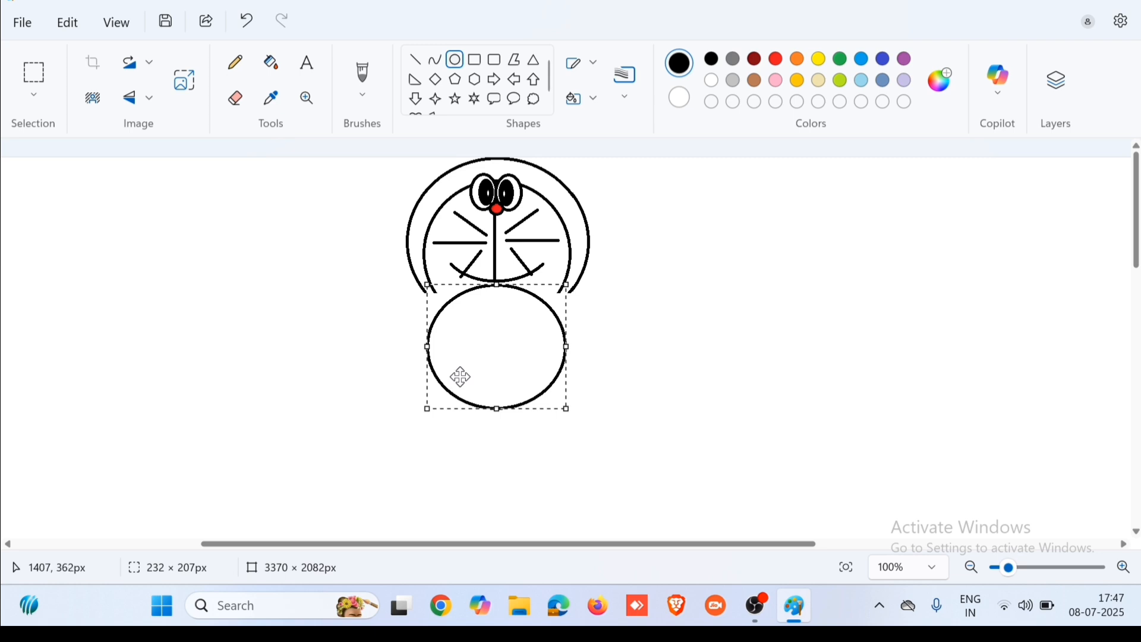
click(323, 341)
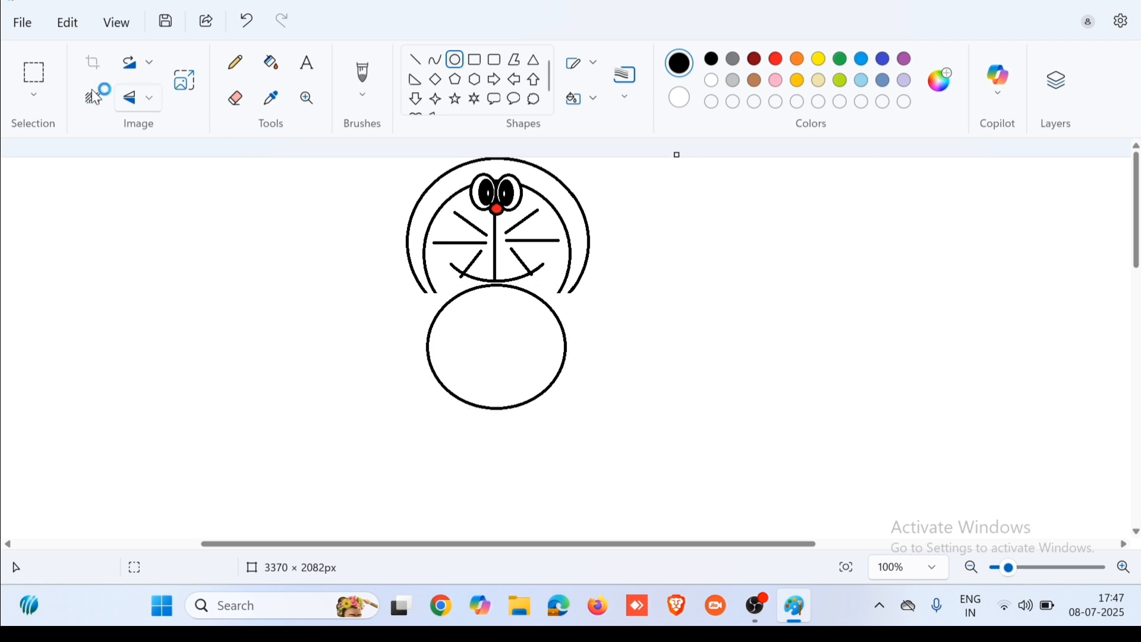
Step: Delete a rectangular selection about 145 × 15 px across the upper edge of the body oval, just below the mouth
click(38, 89)
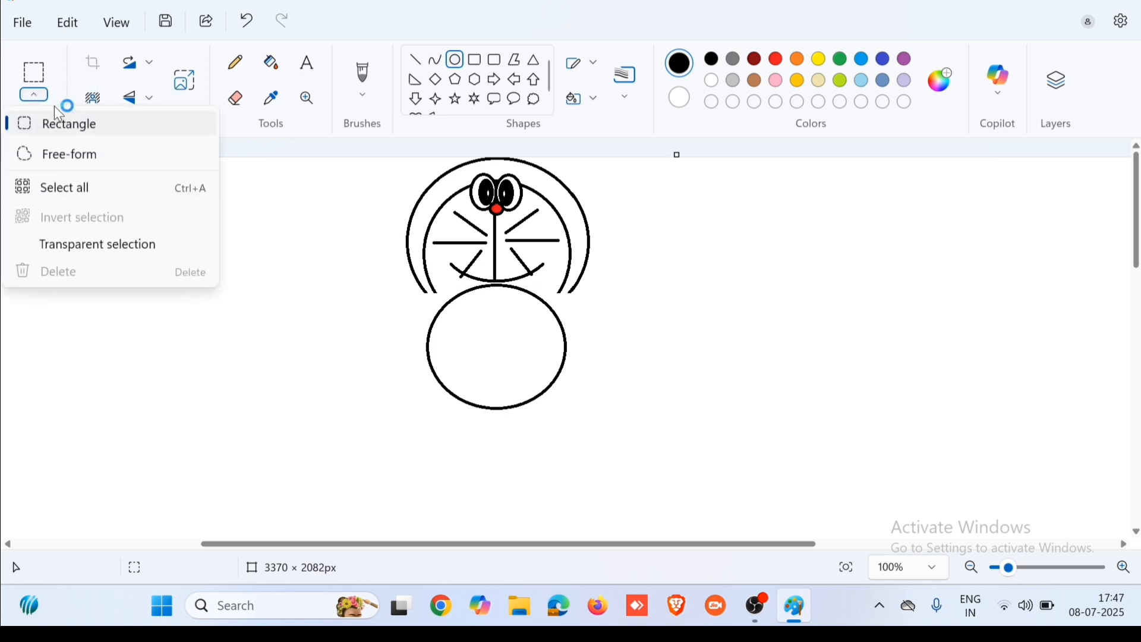
click(62, 129)
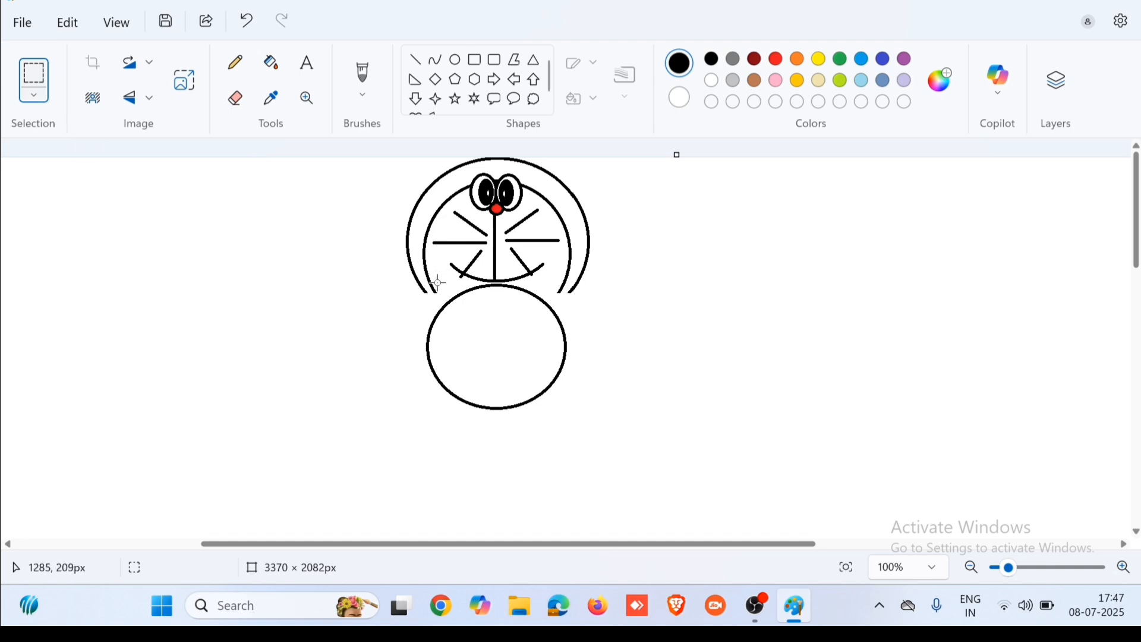
mouse_move(437, 283)
mouse_down()
mouse_move(506, 316)
mouse_move(557, 322)
mouse_up()
key(Delete)
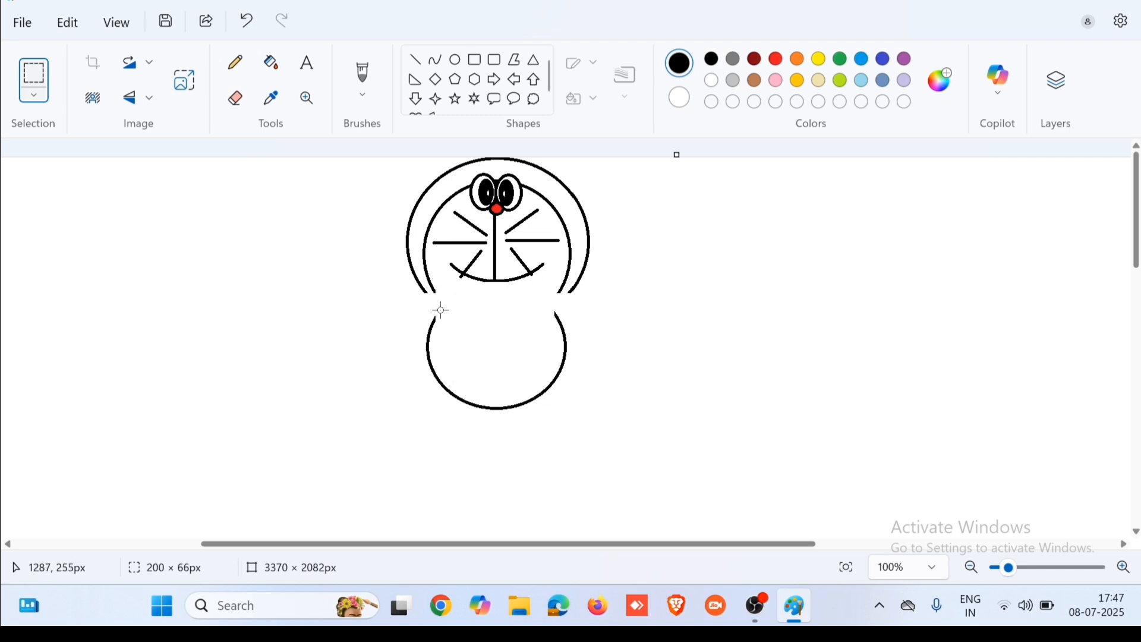
key(ctrl+z)
drag(451, 287, 539, 297)
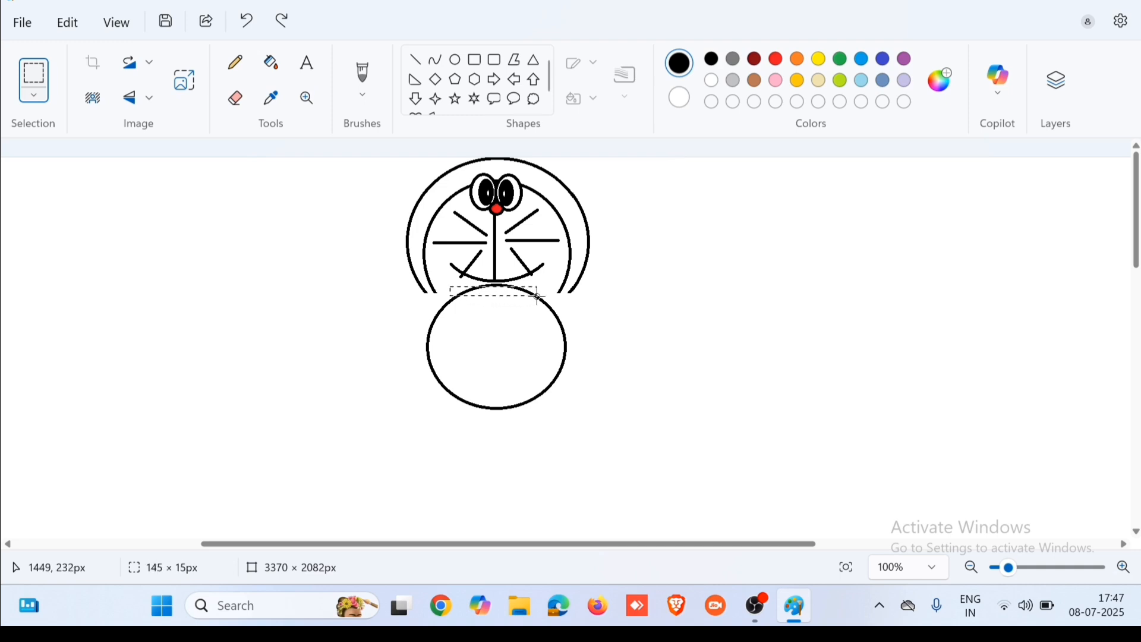
key(Delete)
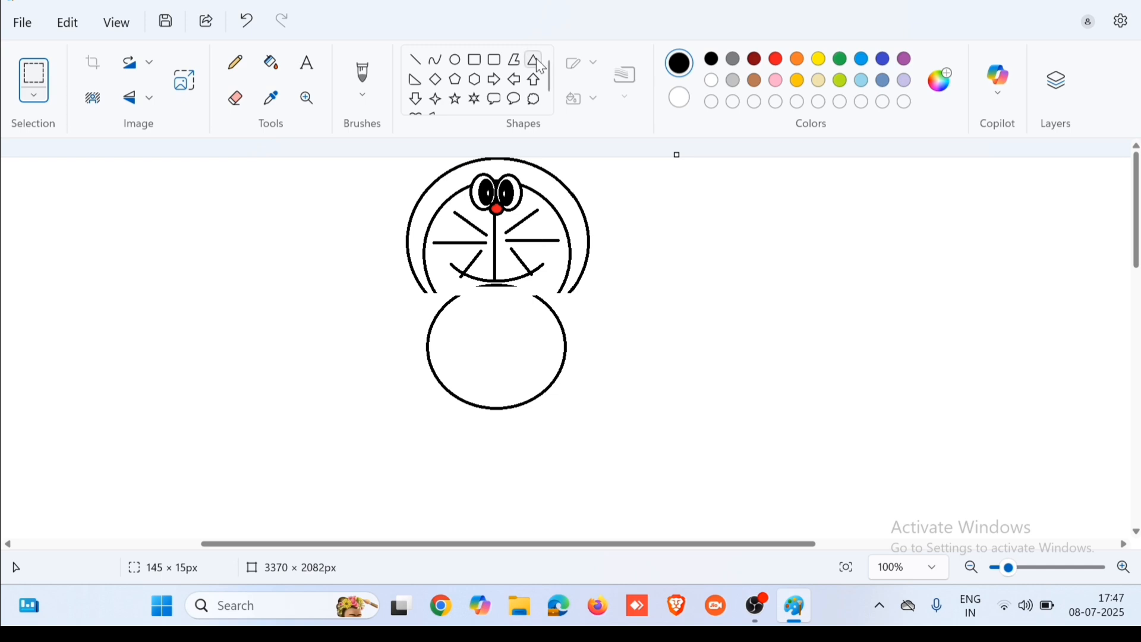
Step: Draw a rounded rectangle about 242 × 19 px between the head and the body as the collar
click(489, 63)
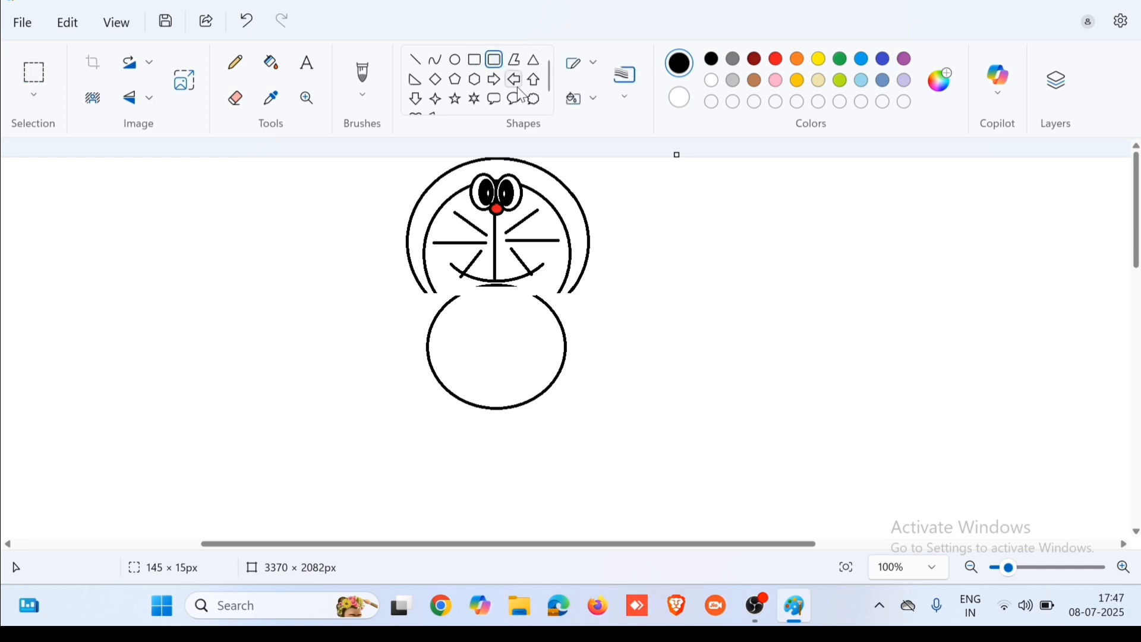
drag(422, 288, 572, 301)
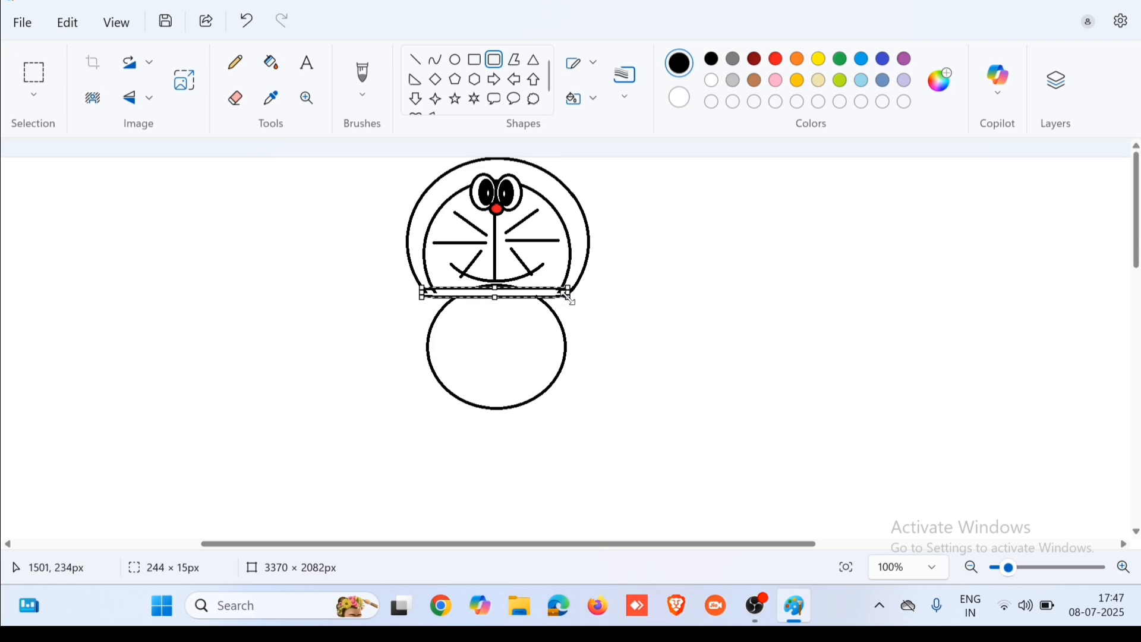
click(303, 362)
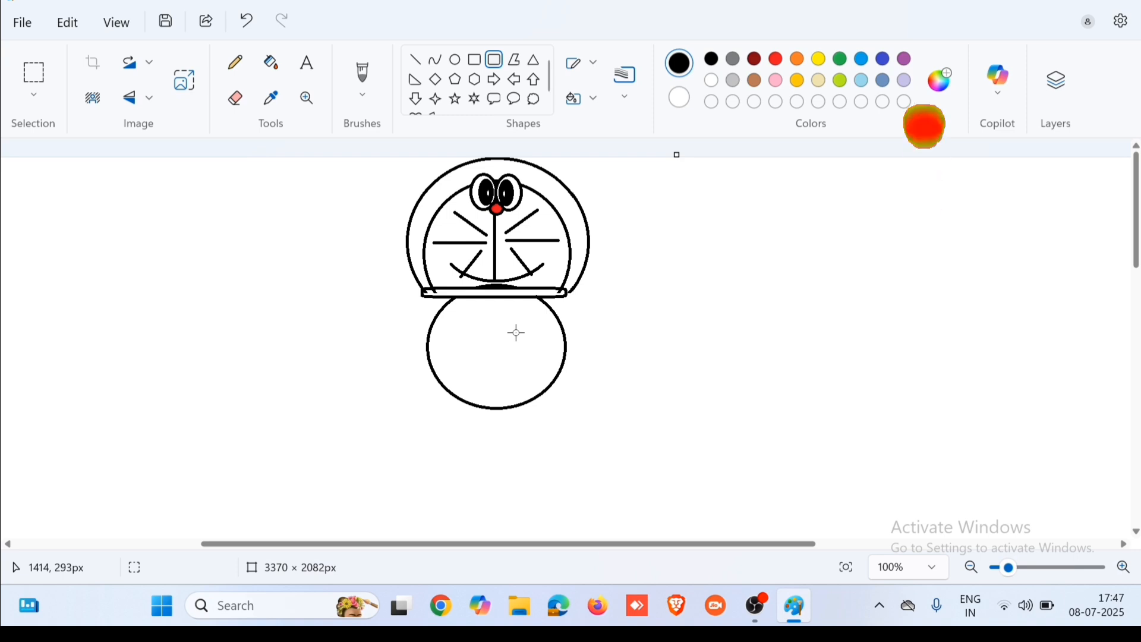
key(ctrl+z)
drag(431, 284, 548, 290)
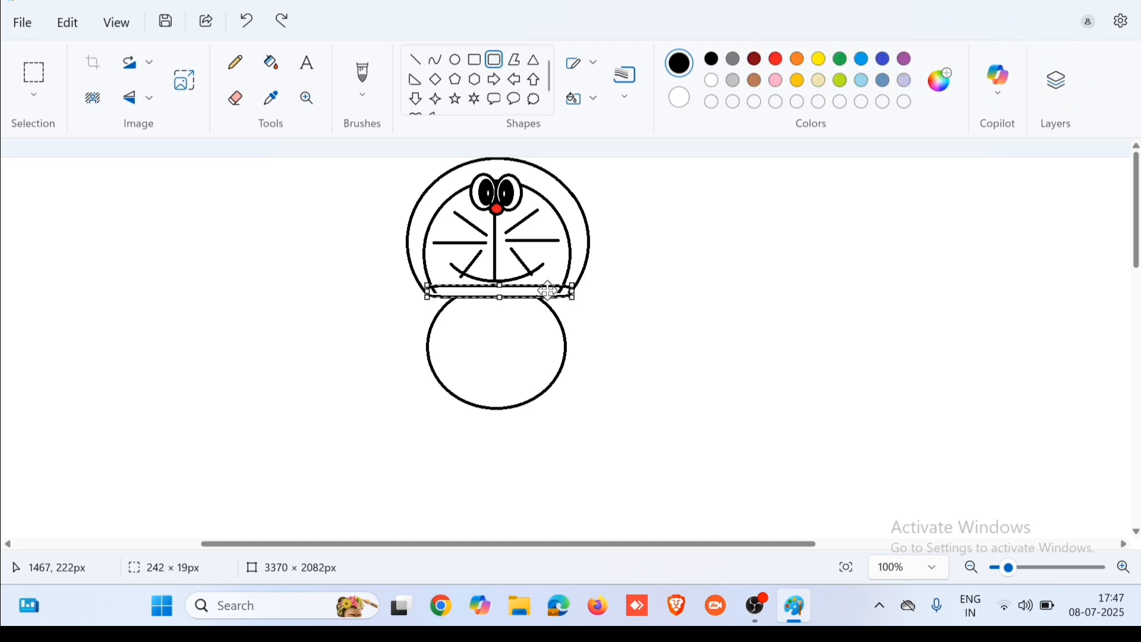
click(311, 396)
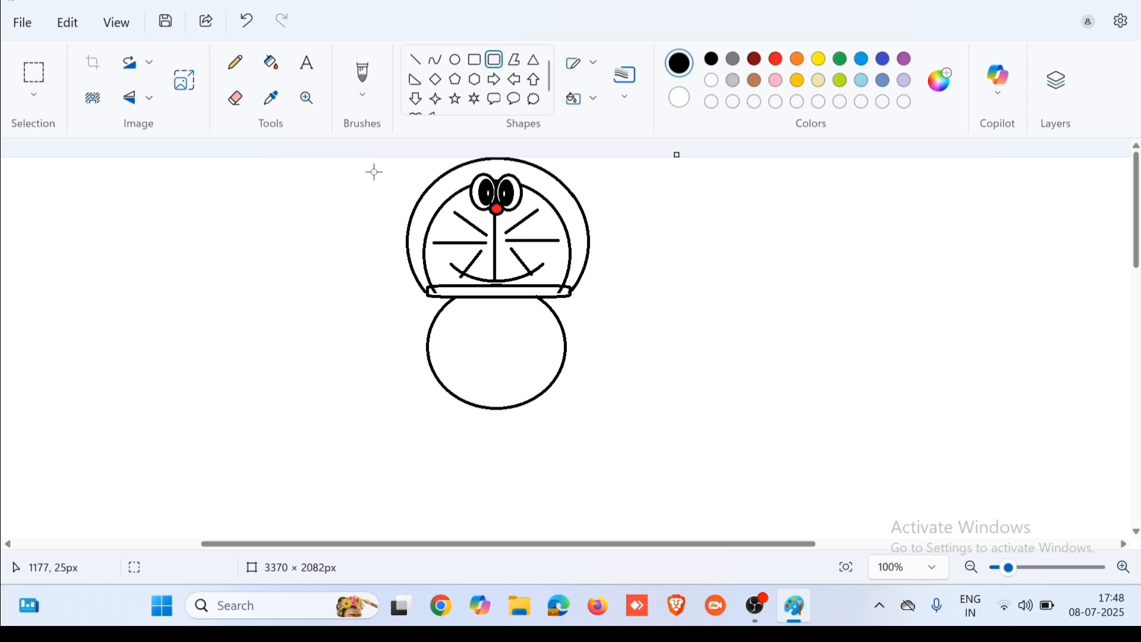
Step: Fill the outer band of the head with blue and the collar with red
click(274, 67)
click(274, 69)
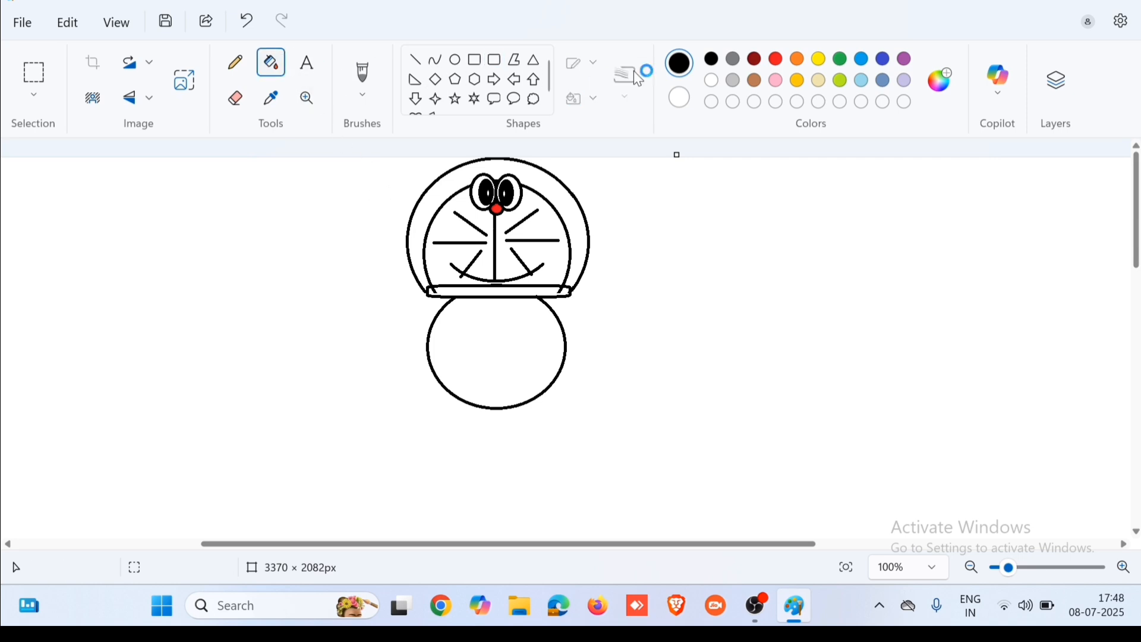
click(865, 60)
click(547, 171)
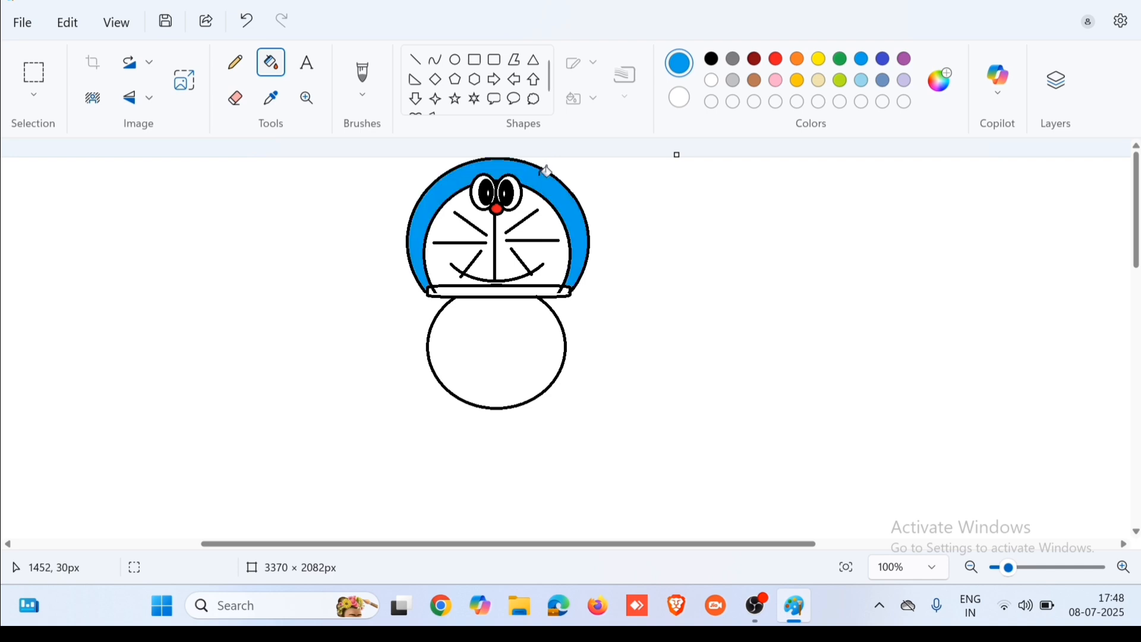
click(778, 59)
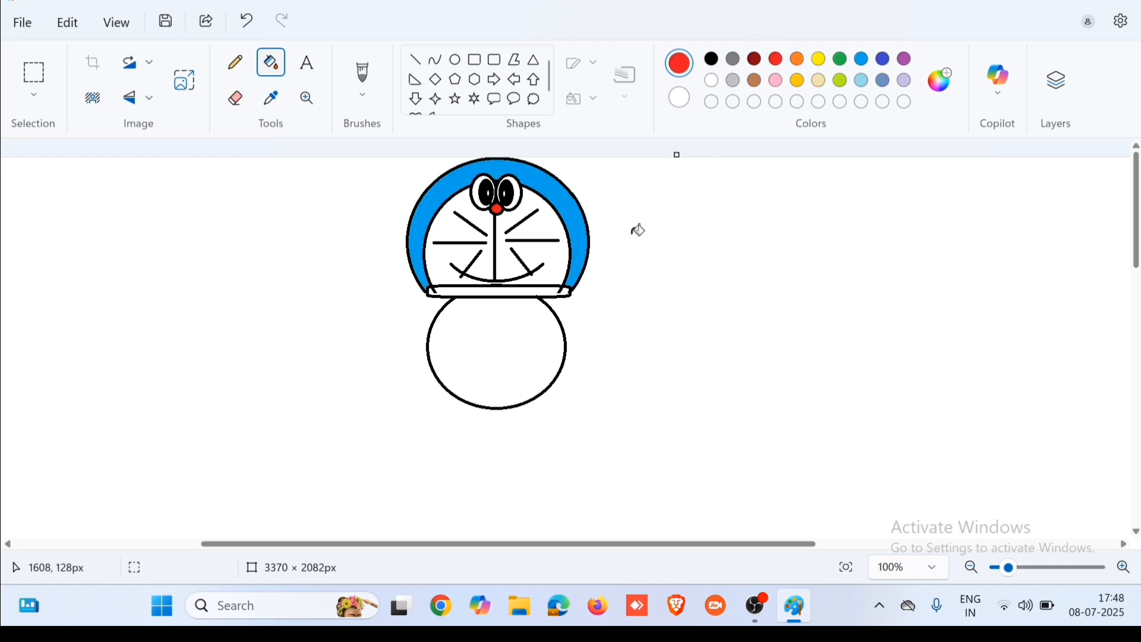
click(547, 290)
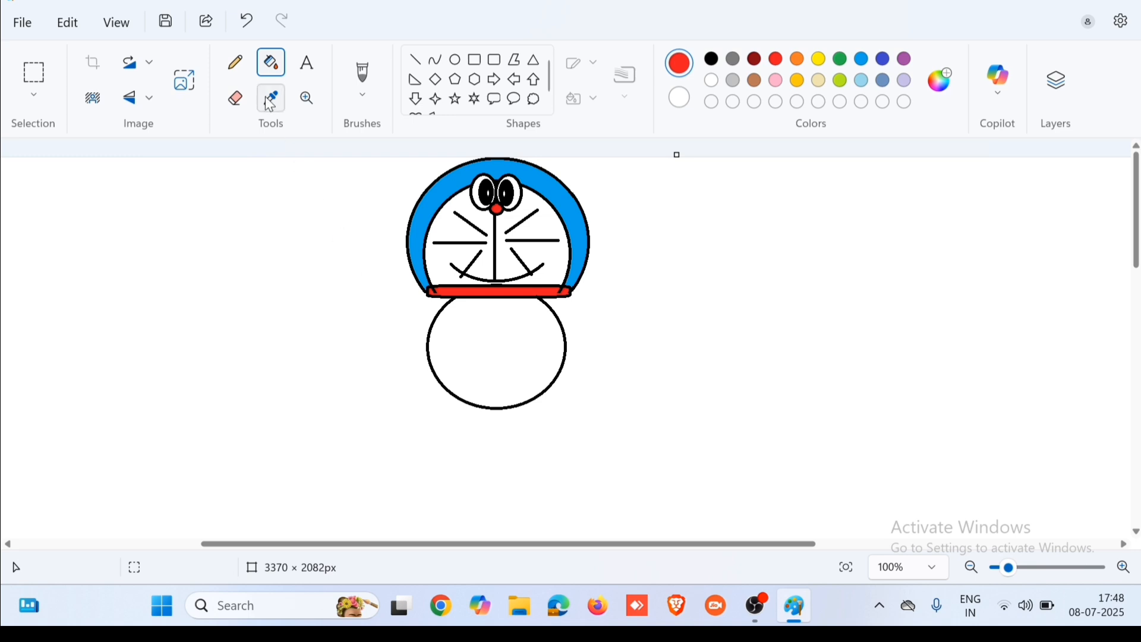
Step: Draw two black curves, about 137 × 93 px and 131 × 89 px, rising from the left end of the collar as the raised arm
click(443, 61)
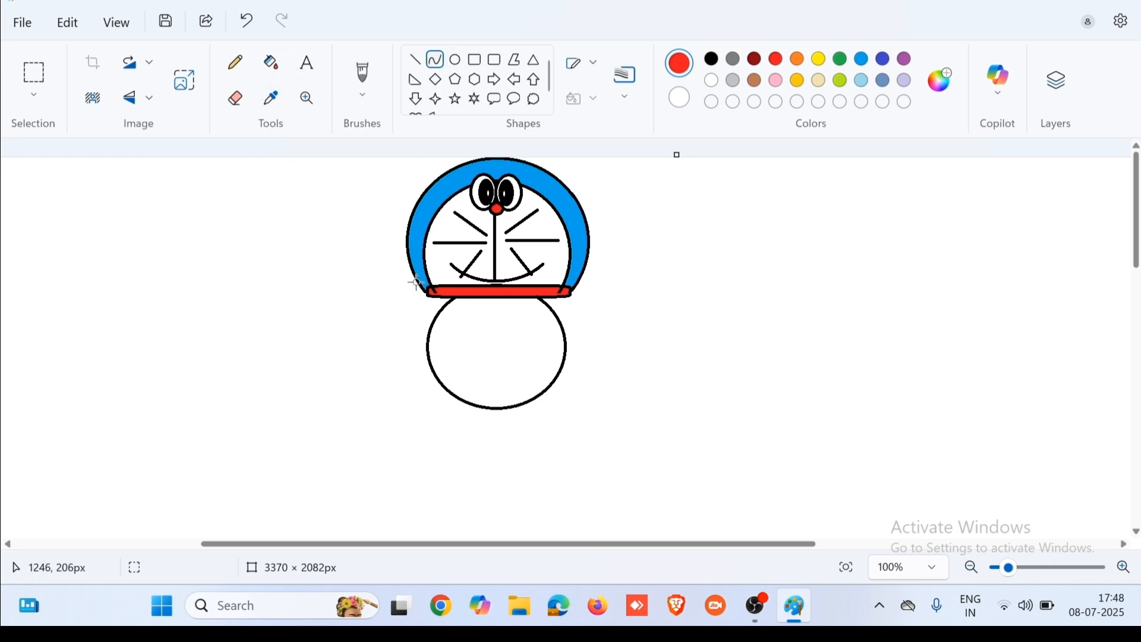
drag(434, 297, 353, 244)
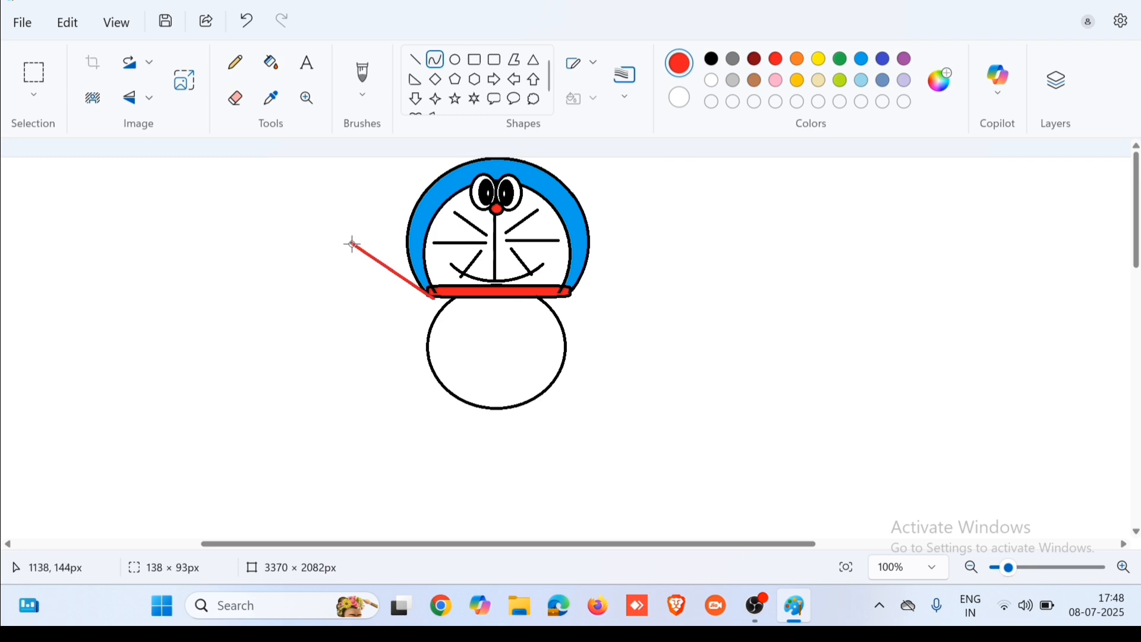
click(712, 59)
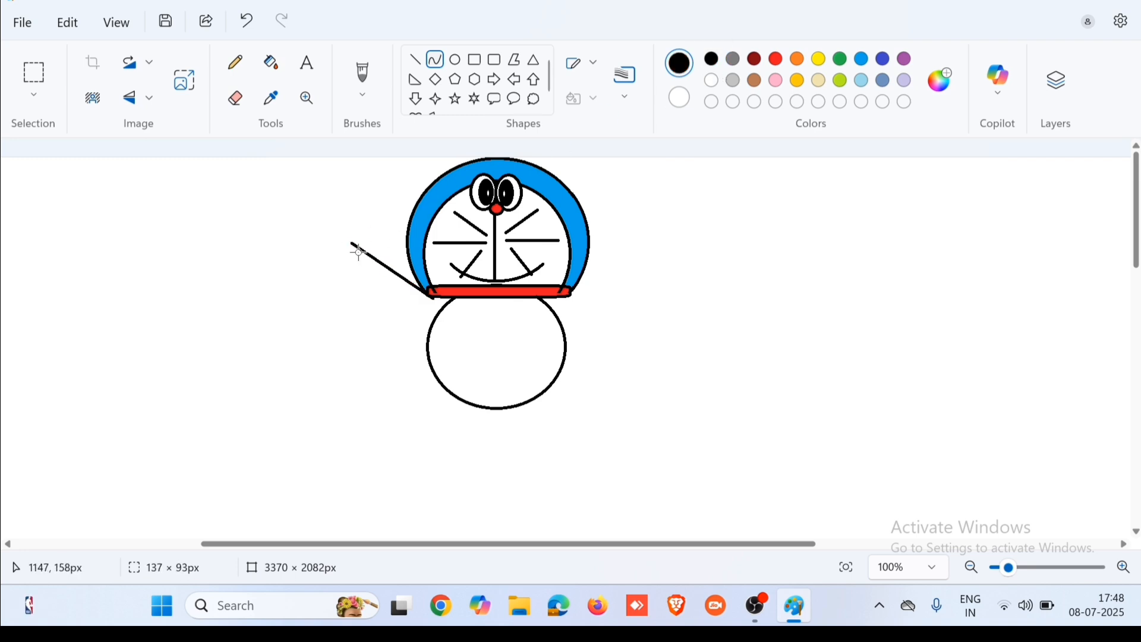
drag(371, 257, 382, 260)
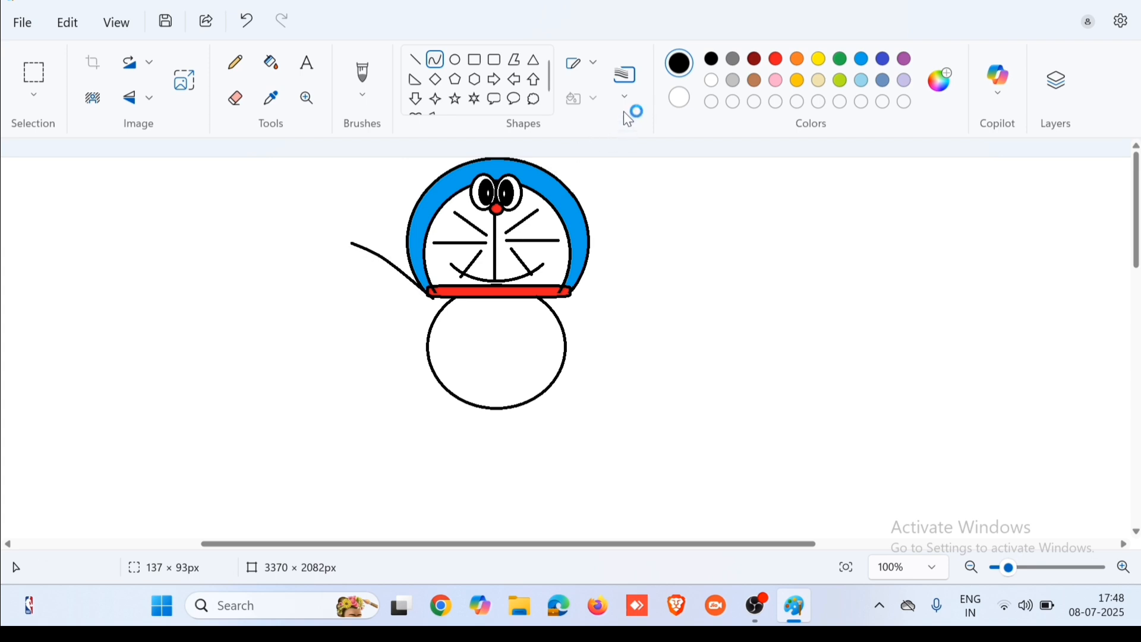
click(455, 80)
click(436, 58)
drag(419, 318, 365, 289)
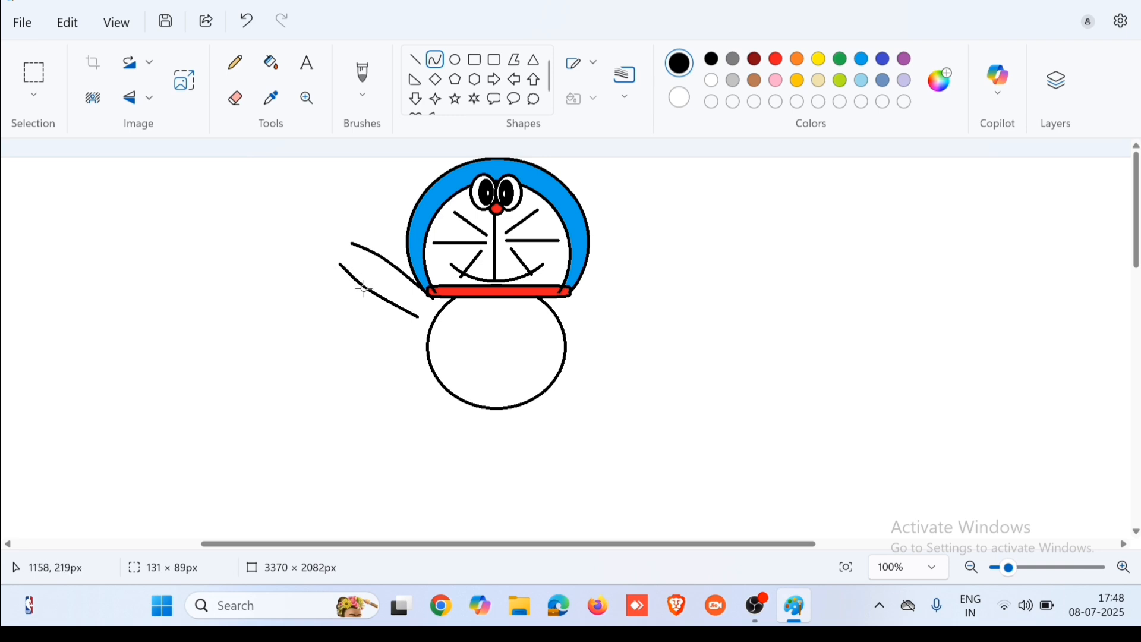
Step: Draw a small circle at the end of the raised arm as the hand and shrink it to fit between the arm curves
click(455, 59)
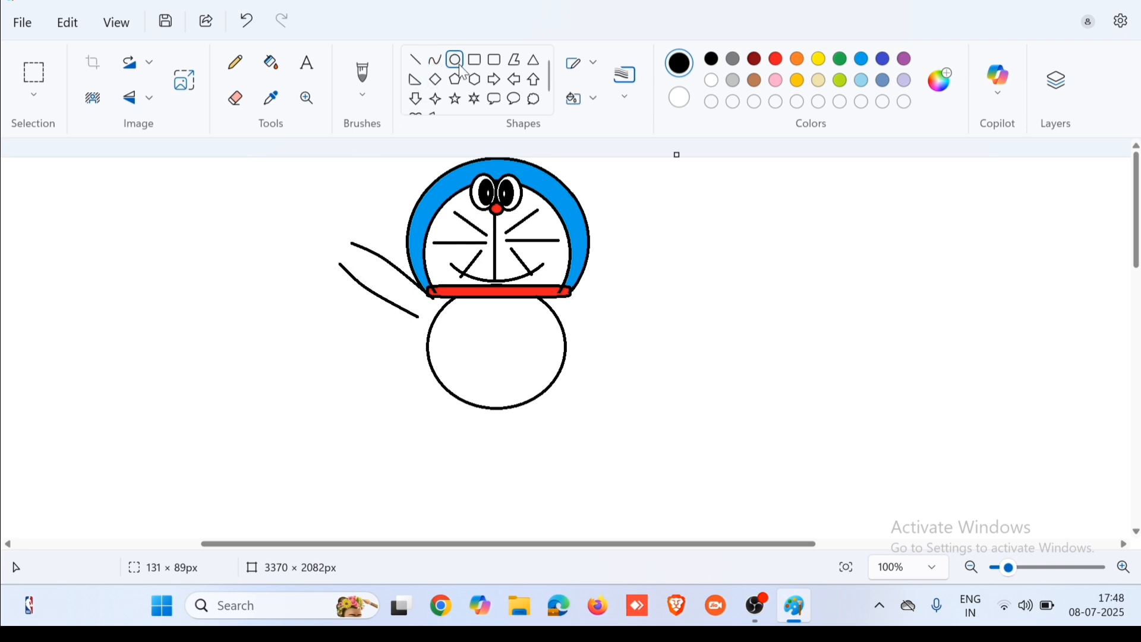
mouse_move(323, 242)
mouse_down()
mouse_move(362, 275)
mouse_move(345, 241)
mouse_up()
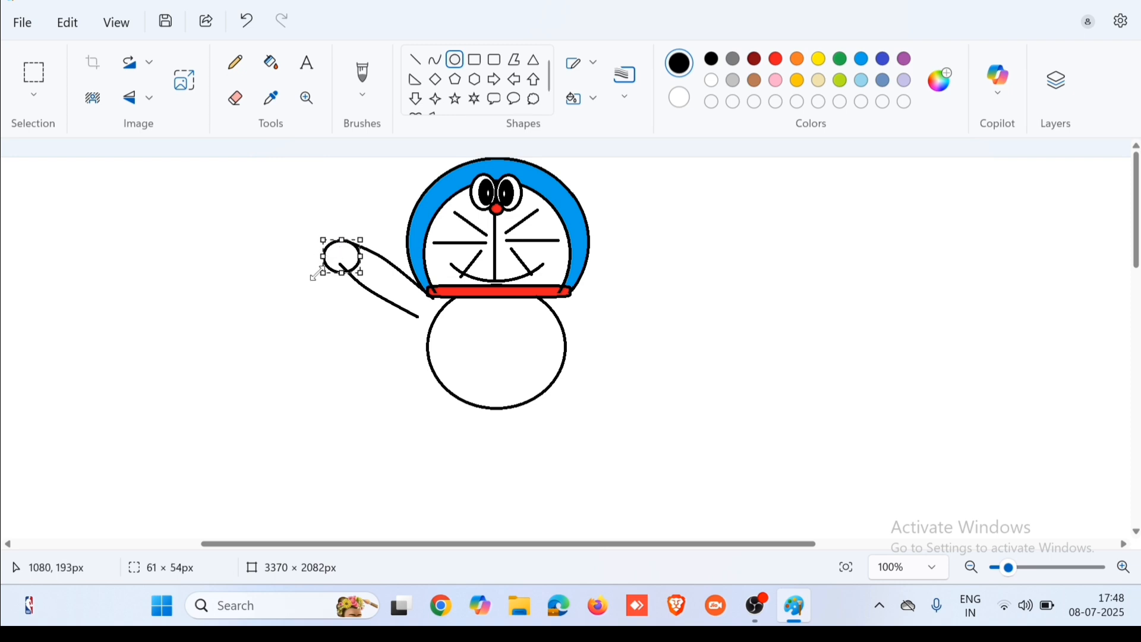
drag(316, 276, 331, 270)
click(314, 296)
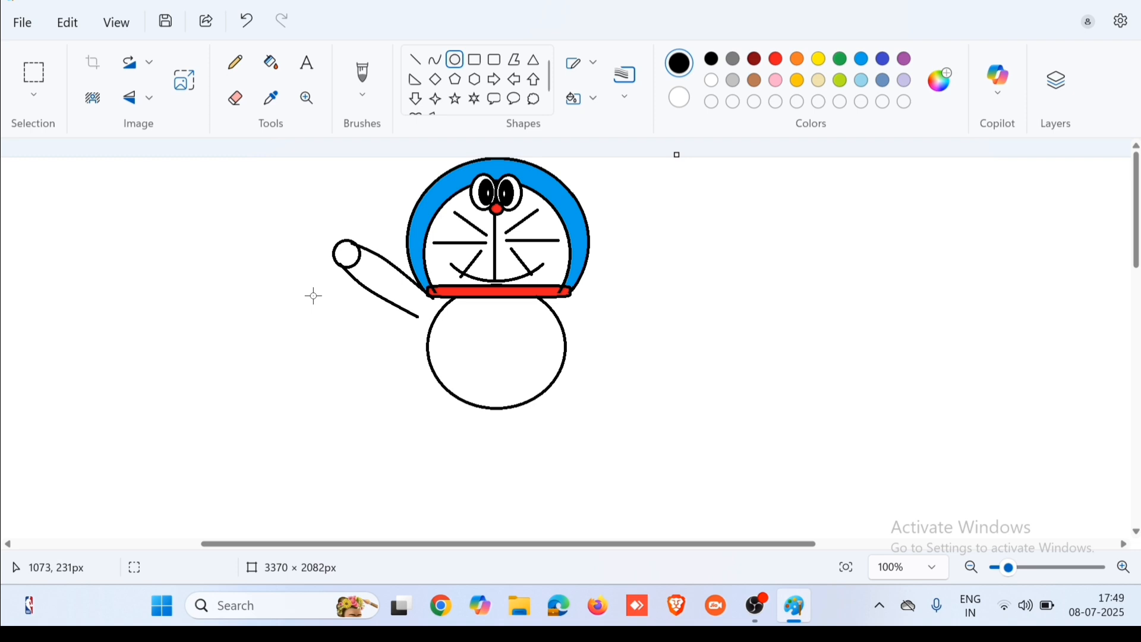
Step: Draw the lowered arm right of the body with two curves, about 77 × 64 px above and 54 × 40 px below
click(437, 60)
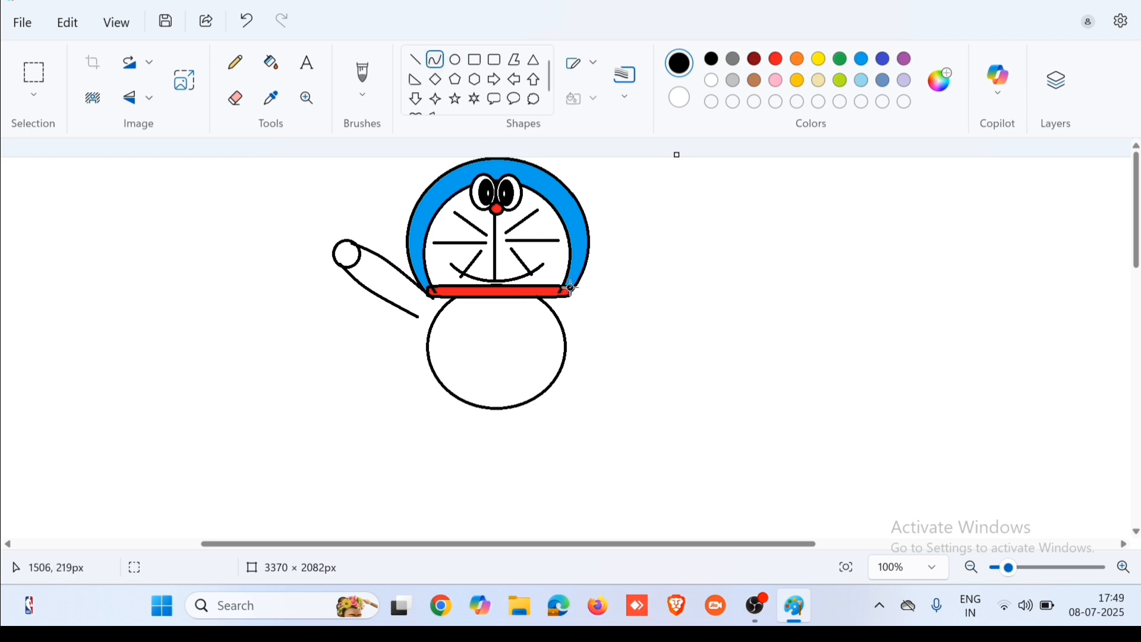
drag(570, 289, 619, 312)
key(Delete)
mouse_move(571, 289)
mouse_down()
mouse_move(615, 326)
mouse_move(601, 306)
mouse_up()
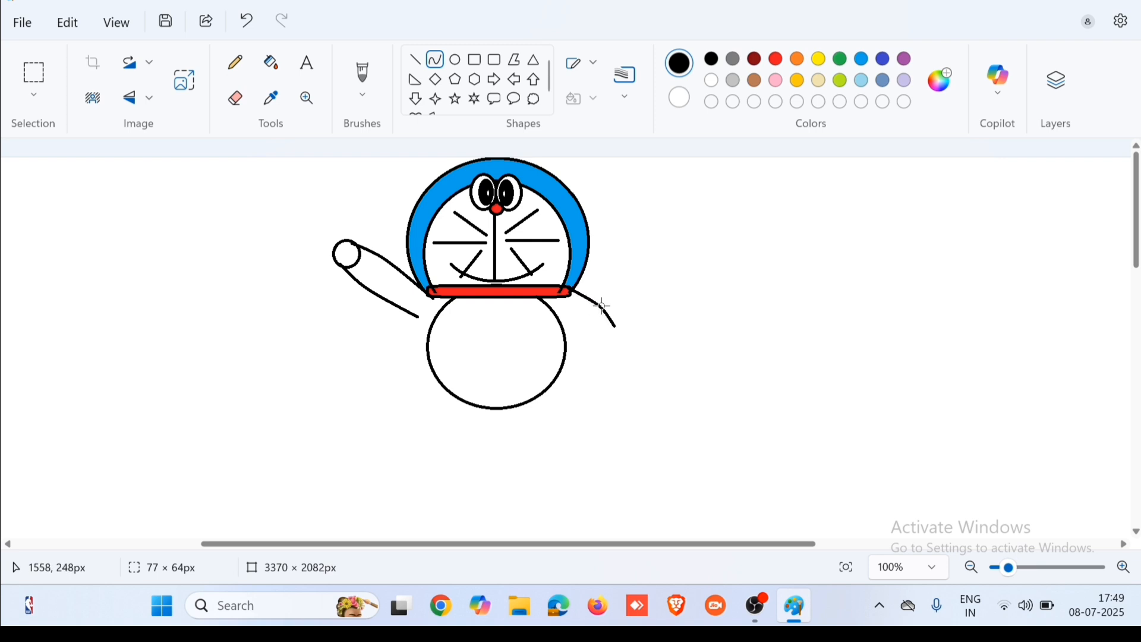
click(418, 59)
click(433, 60)
drag(567, 320, 584, 338)
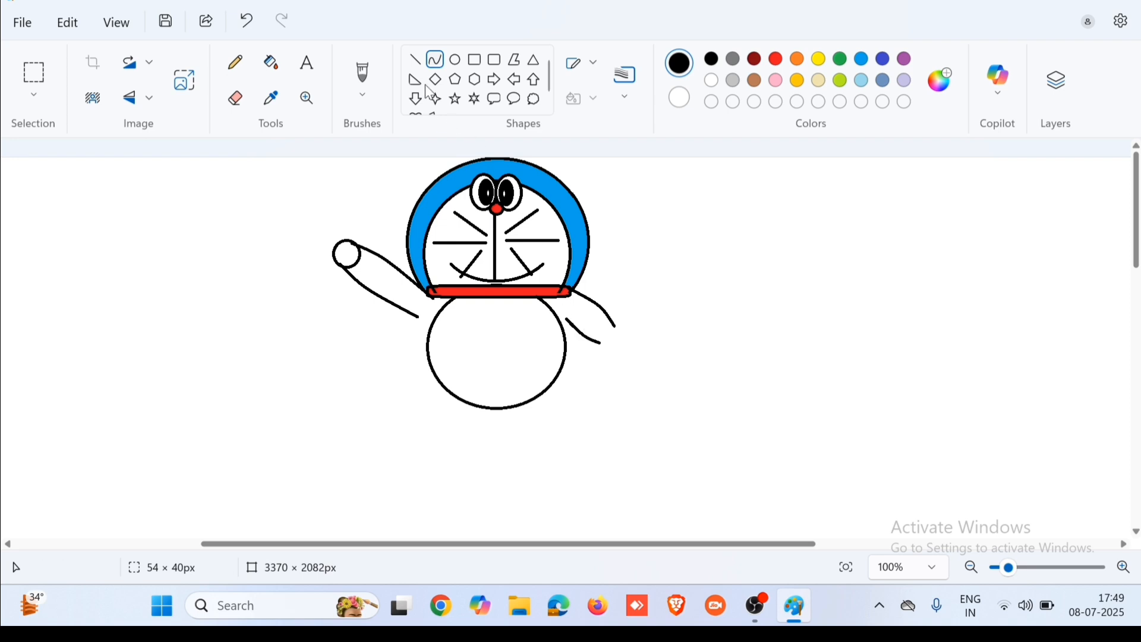
Step: Draw a circle at the end of the lowered arm as the hand, resized to about 51 × 51 px
click(456, 62)
mouse_move(599, 327)
mouse_down()
mouse_move(639, 361)
mouse_move(597, 322)
mouse_up()
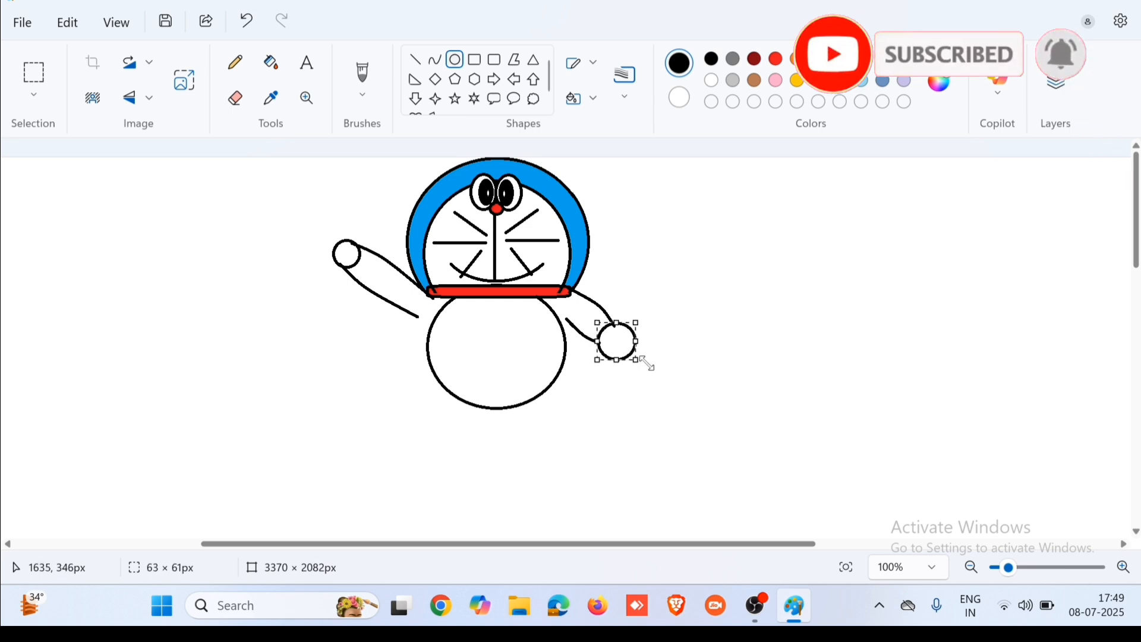
mouse_move(639, 362)
mouse_down()
mouse_move(648, 354)
mouse_move(632, 358)
mouse_up()
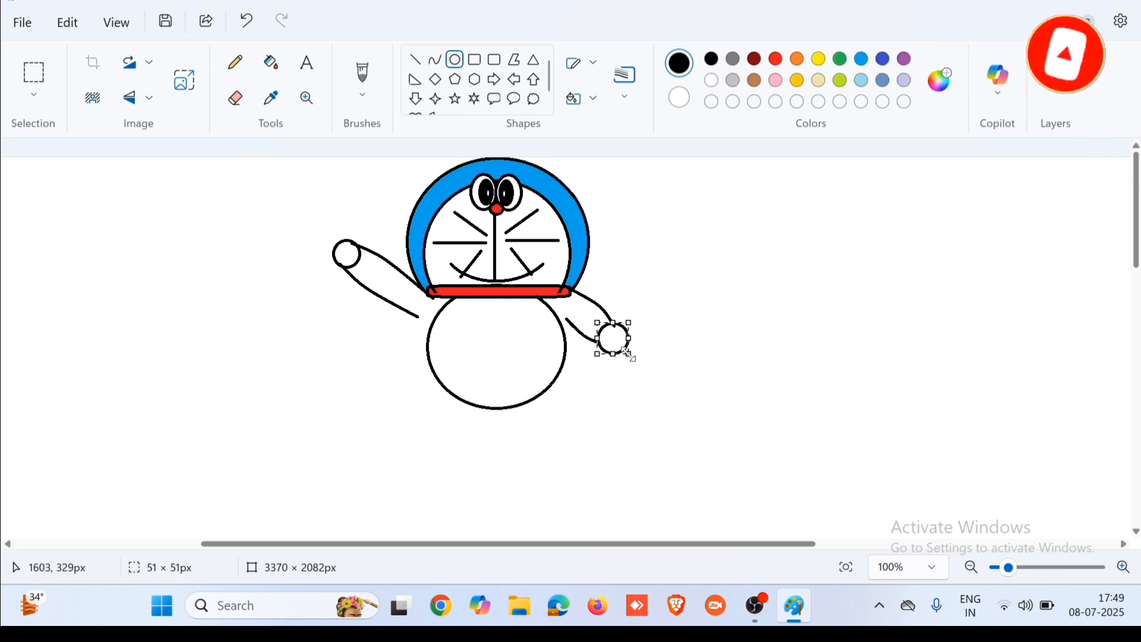
click(559, 435)
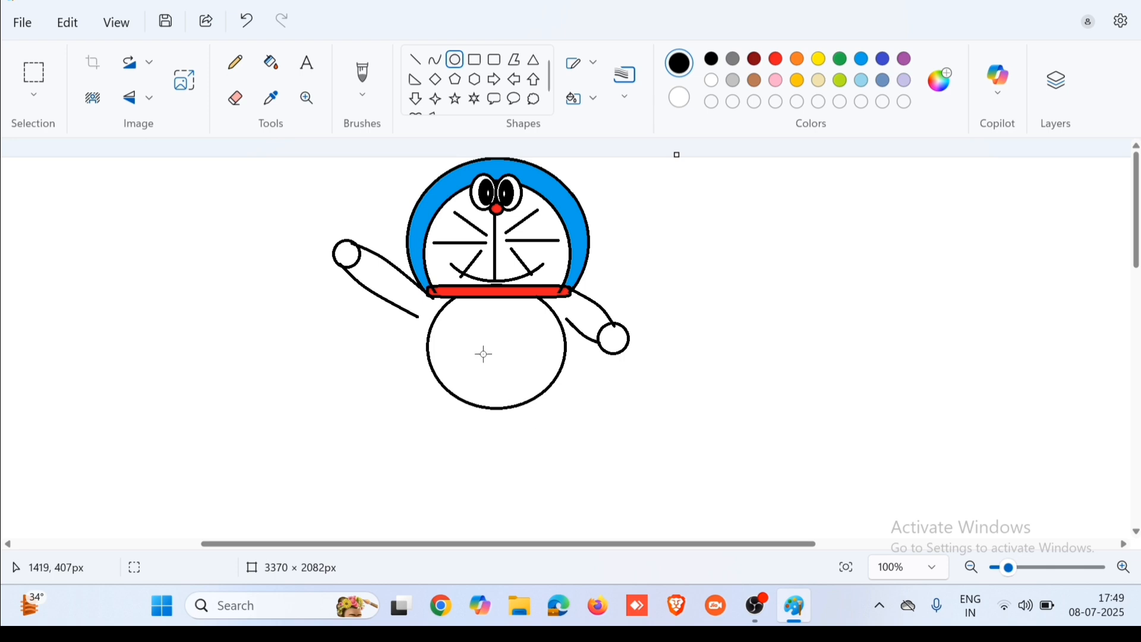
Step: Draw a slightly bent curve about 22 × 166 px down from the raised arm's lower line as the left side of the body
click(435, 59)
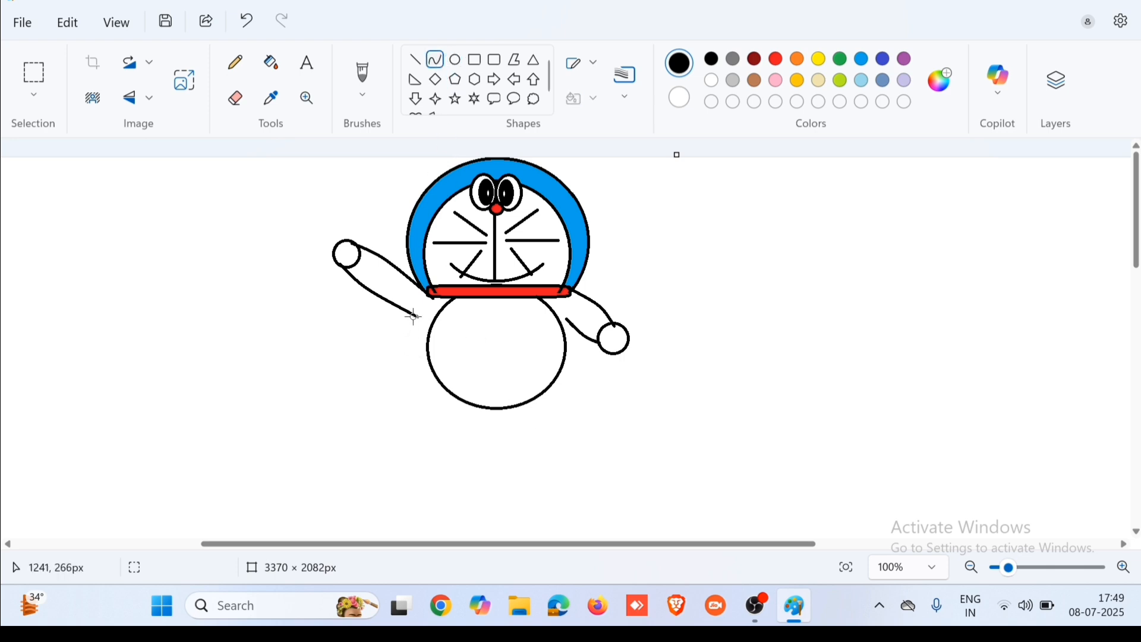
drag(415, 317, 387, 372)
key(ctrl+z)
mouse_move(419, 317)
mouse_down()
mouse_move(425, 416)
mouse_move(406, 395)
mouse_move(411, 358)
mouse_move(413, 372)
mouse_up()
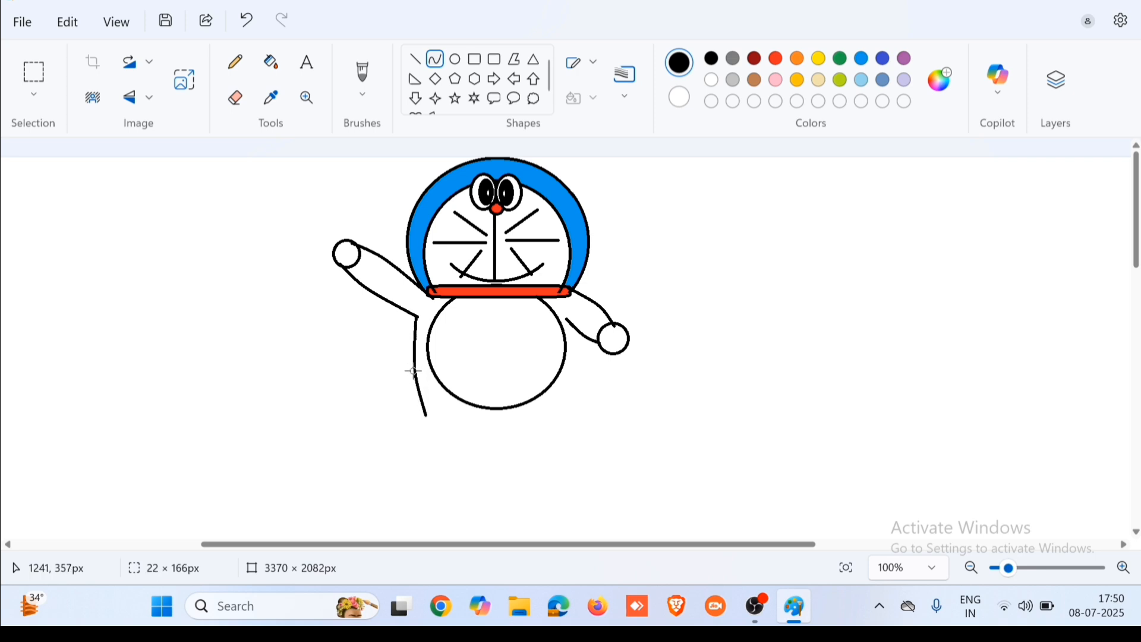
click(501, 97)
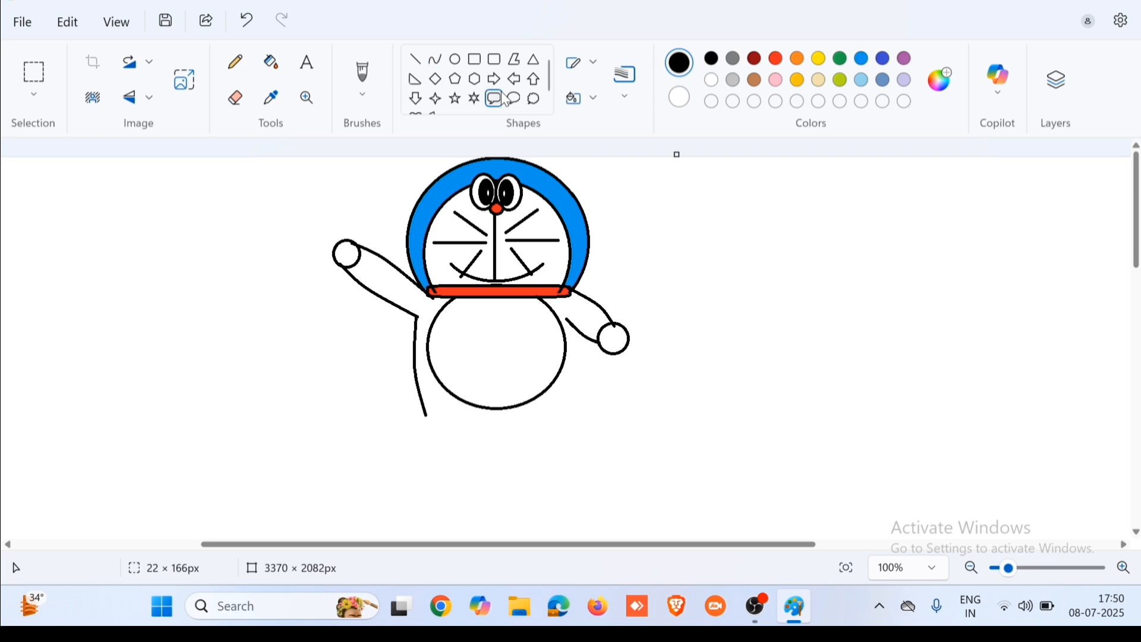
Step: Draw the body's right side as a curve about 20 × 145 px and a short arched curve about 92 × 12 px below the belly
click(435, 59)
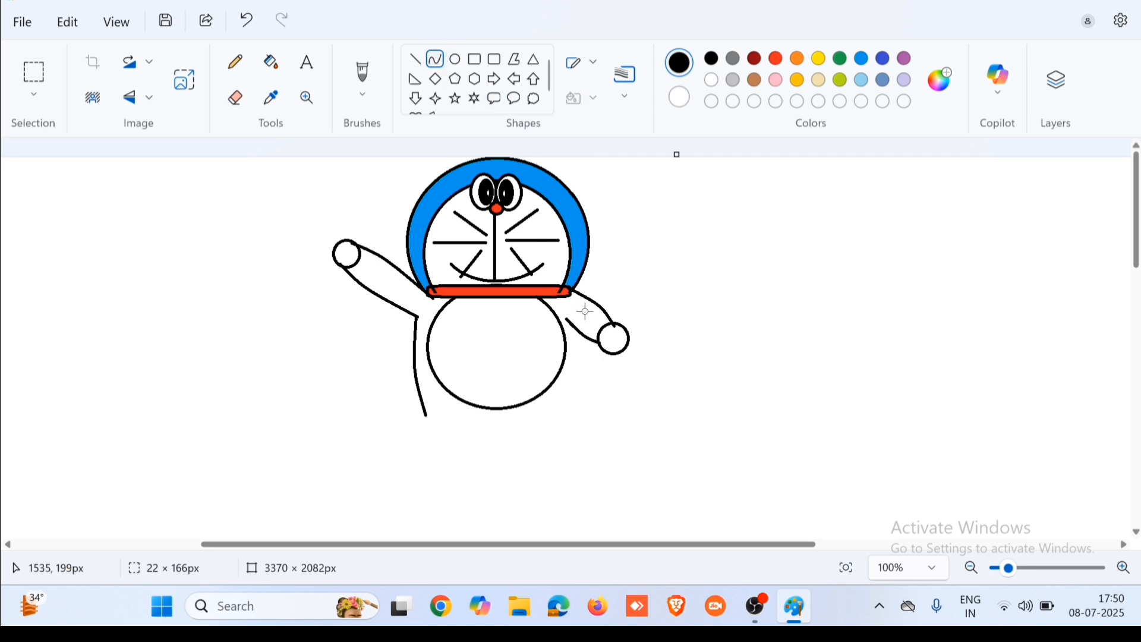
drag(570, 320, 581, 377)
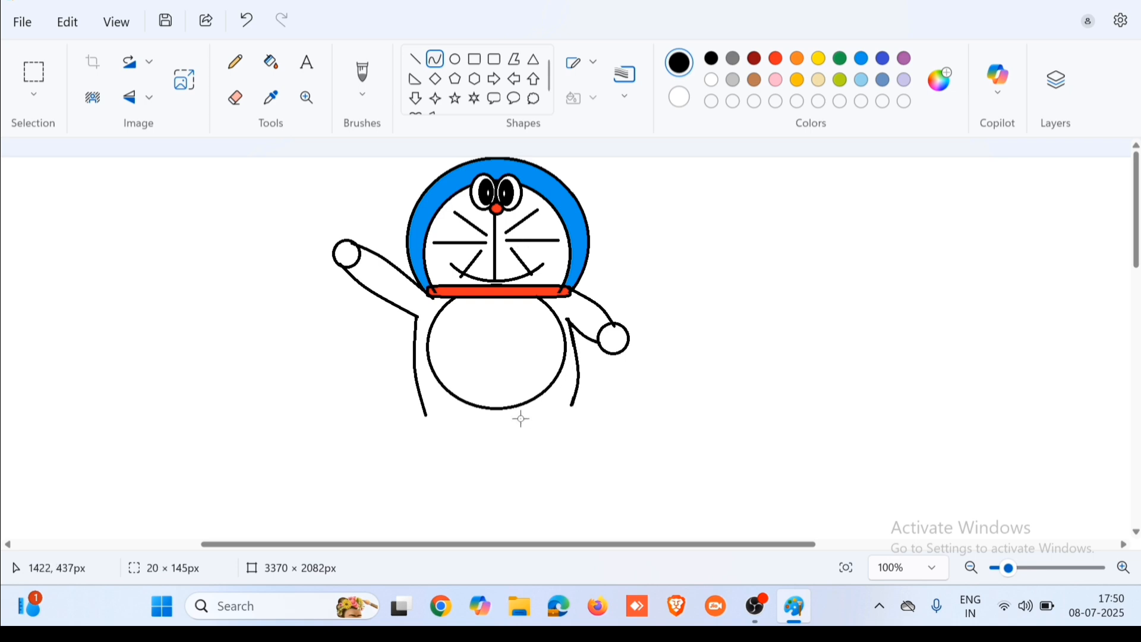
click(470, 83)
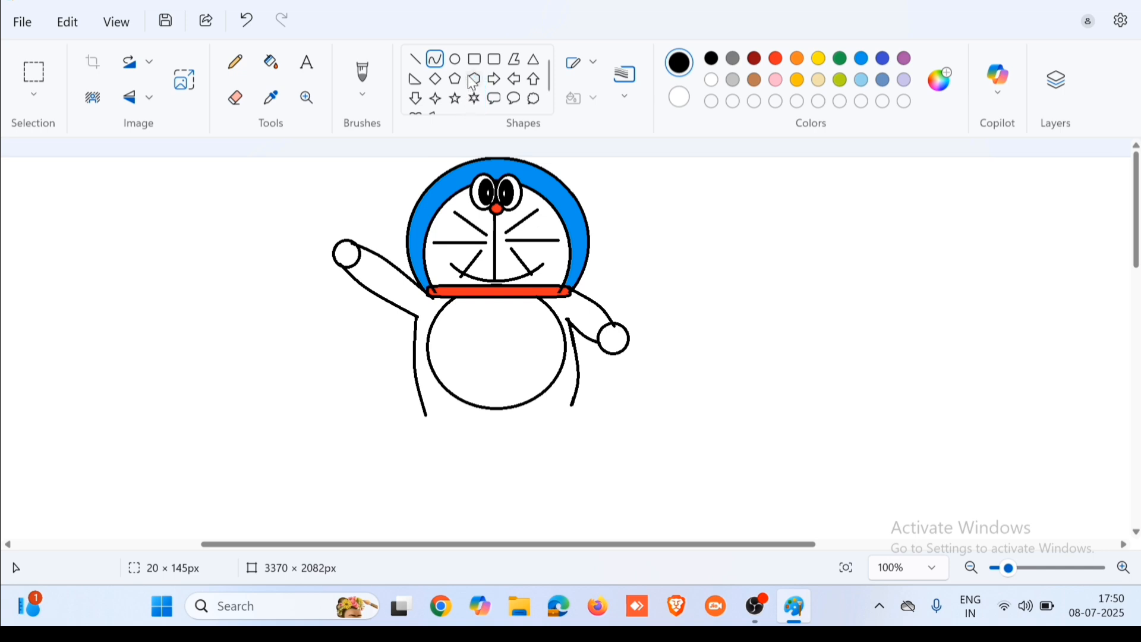
click(433, 60)
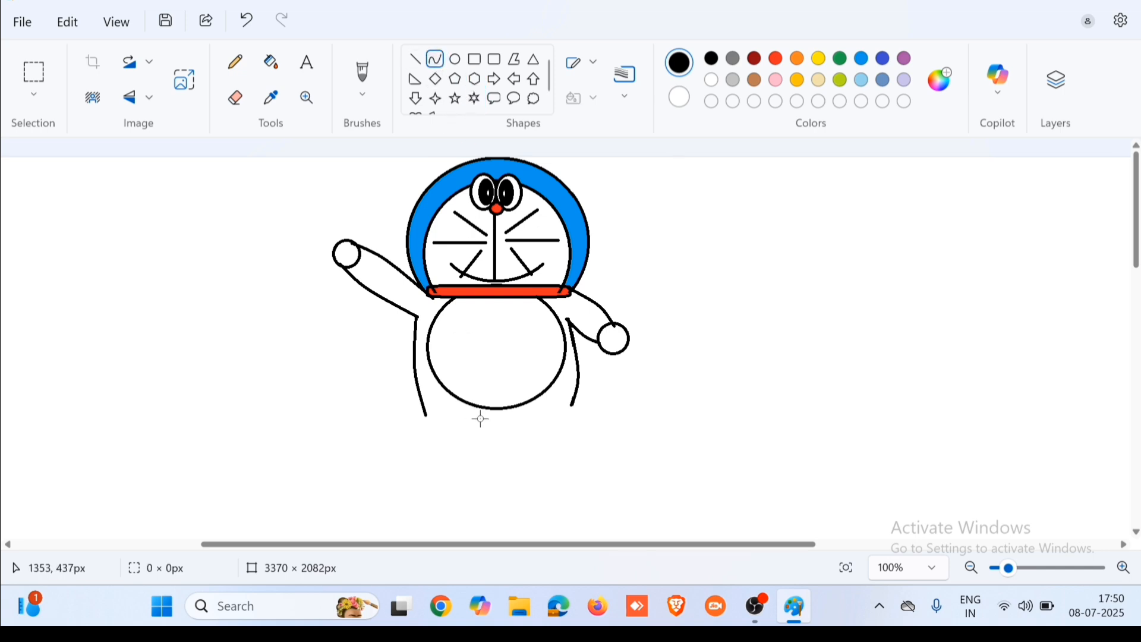
drag(481, 420, 521, 423)
key(Escape)
drag(472, 424, 501, 415)
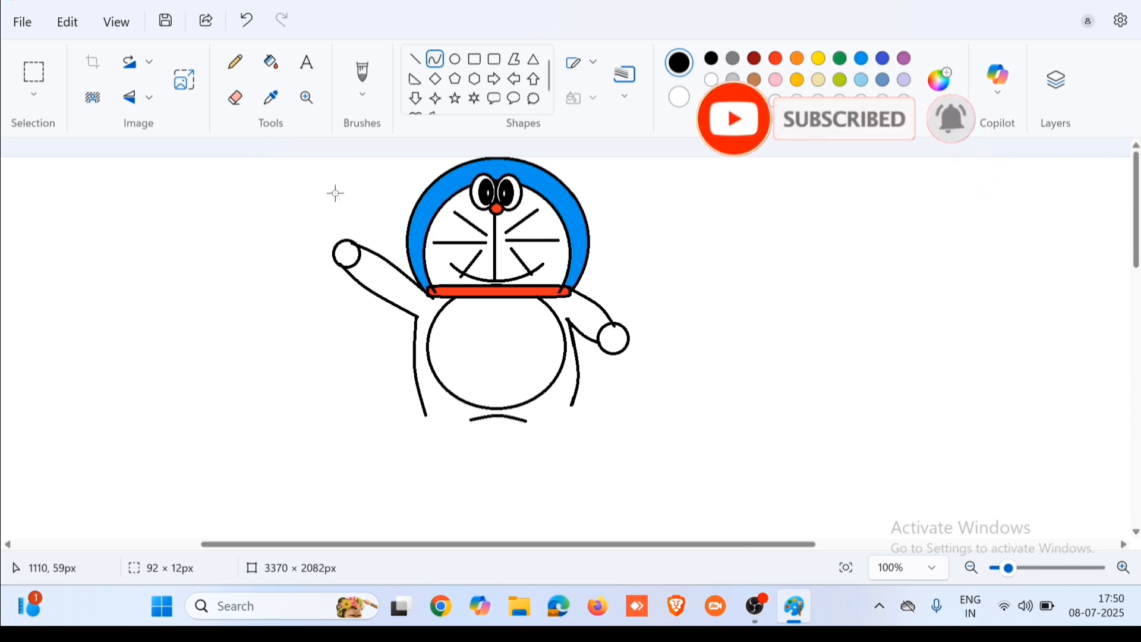
Step: Draw two flat ovals as feet, the right one about 97 × 39 px, and join it to the body side with a short line
click(459, 60)
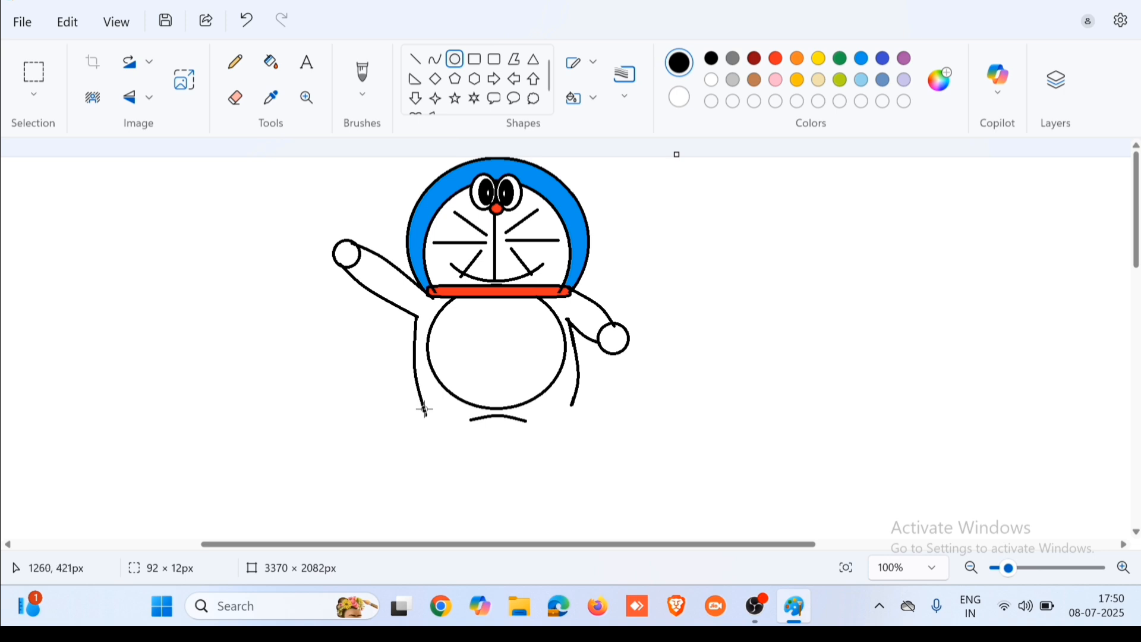
drag(425, 410, 559, 413)
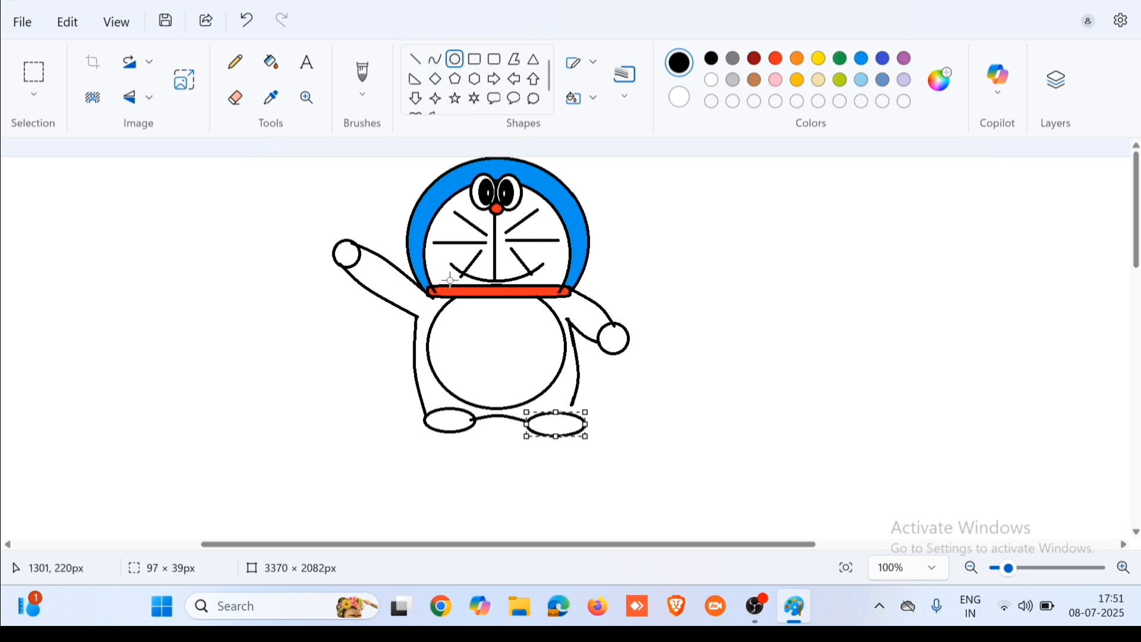
click(417, 61)
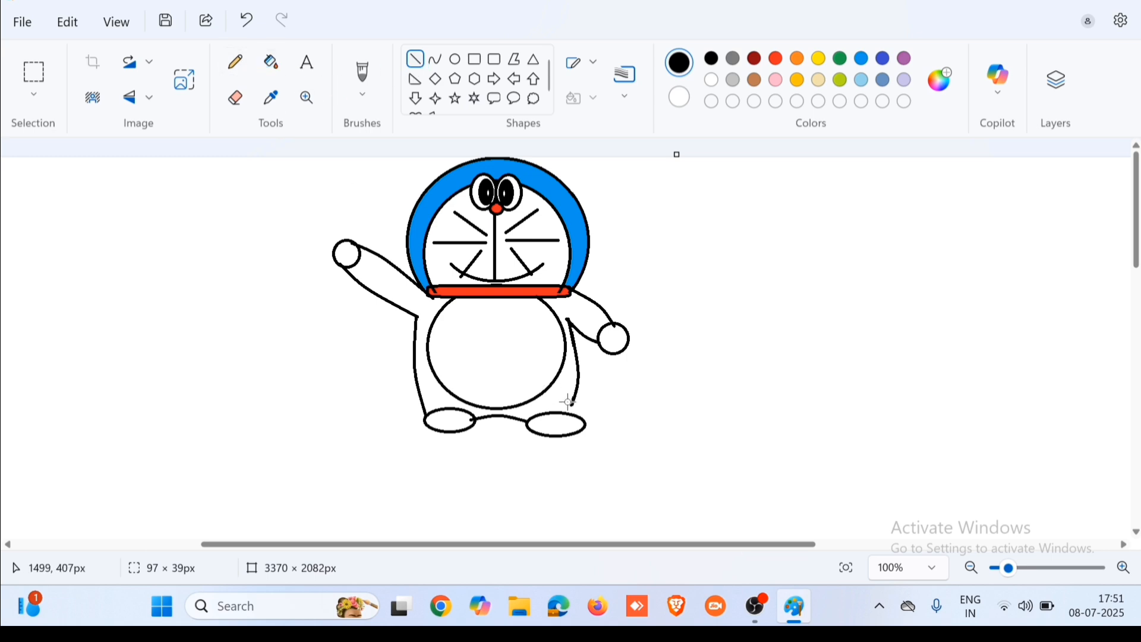
drag(571, 410, 576, 397)
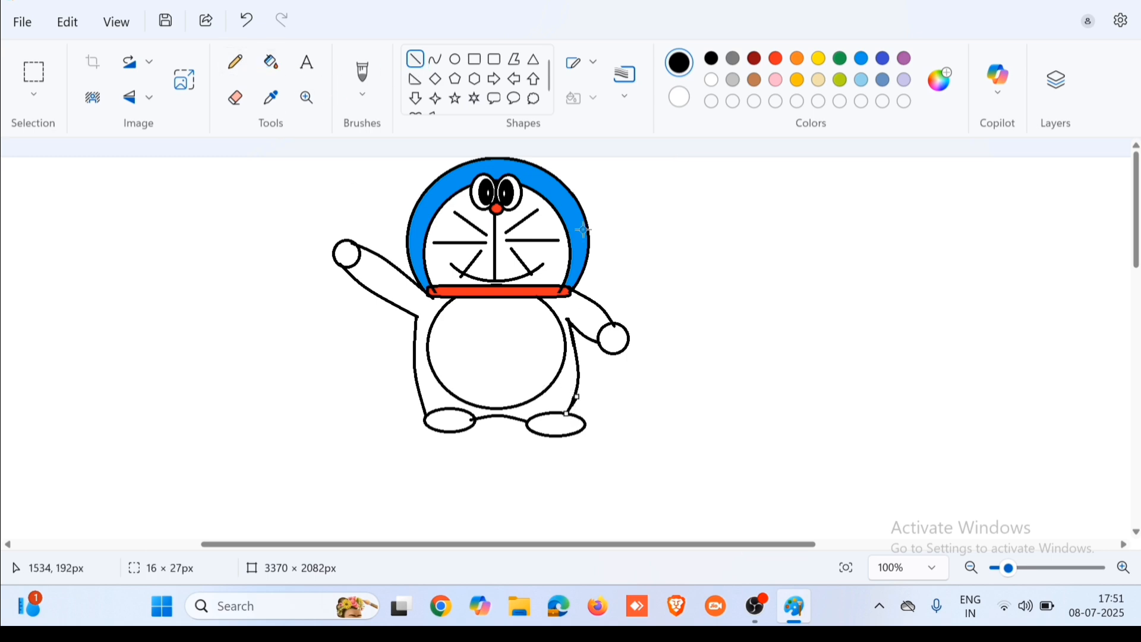
Step: Draw an oval about 156 × 97 px inside the belly circle and delete its upper half to form the pocket
click(462, 61)
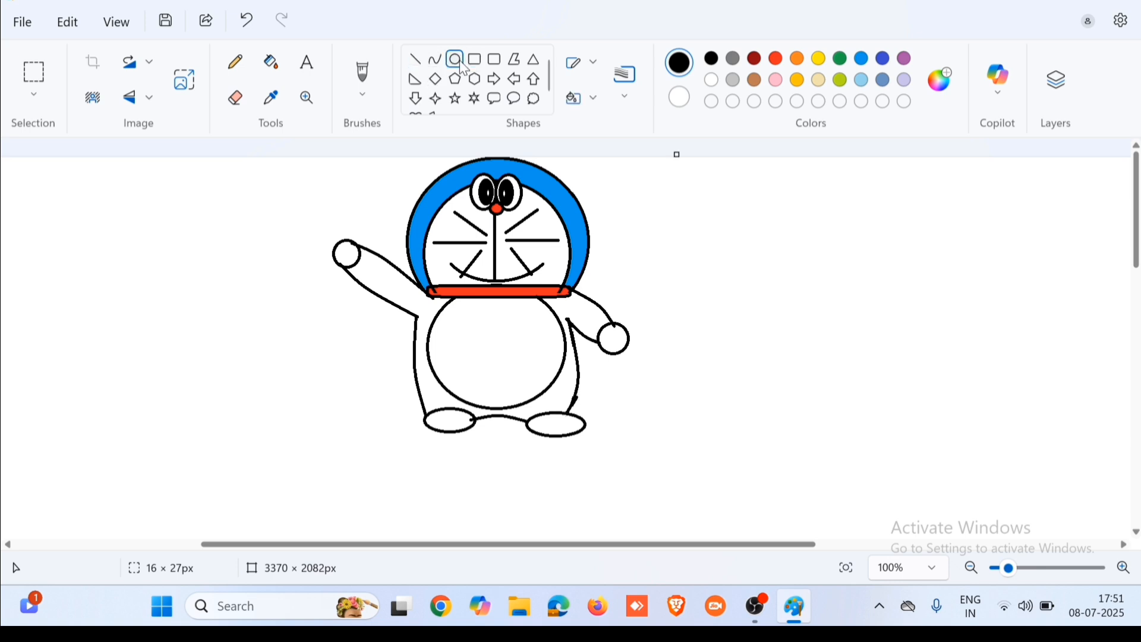
drag(454, 330, 547, 387)
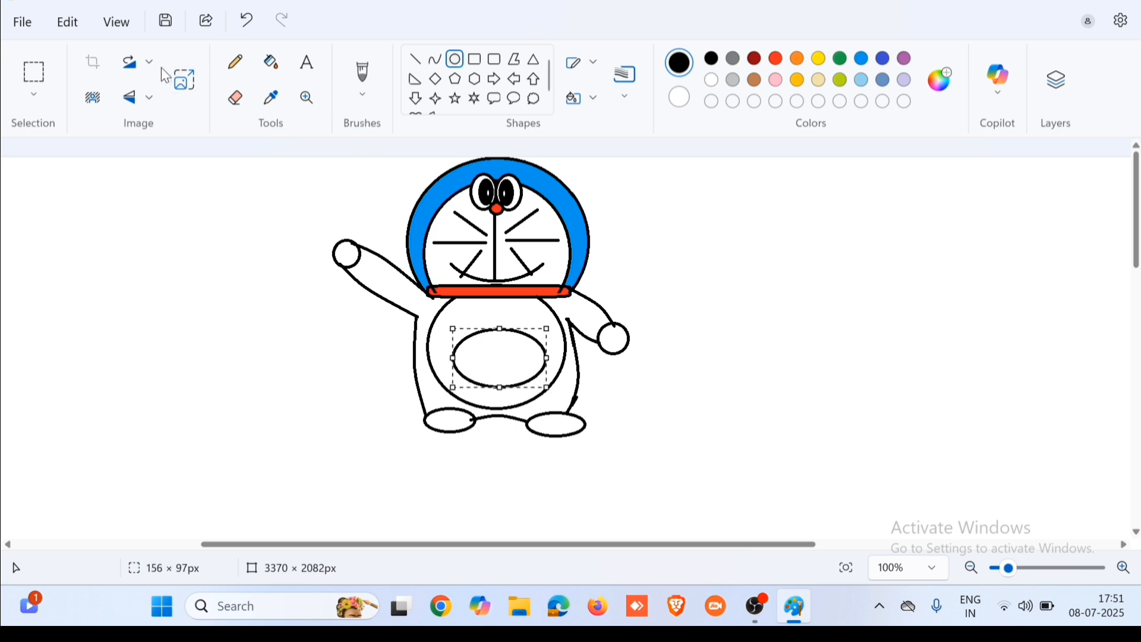
click(39, 86)
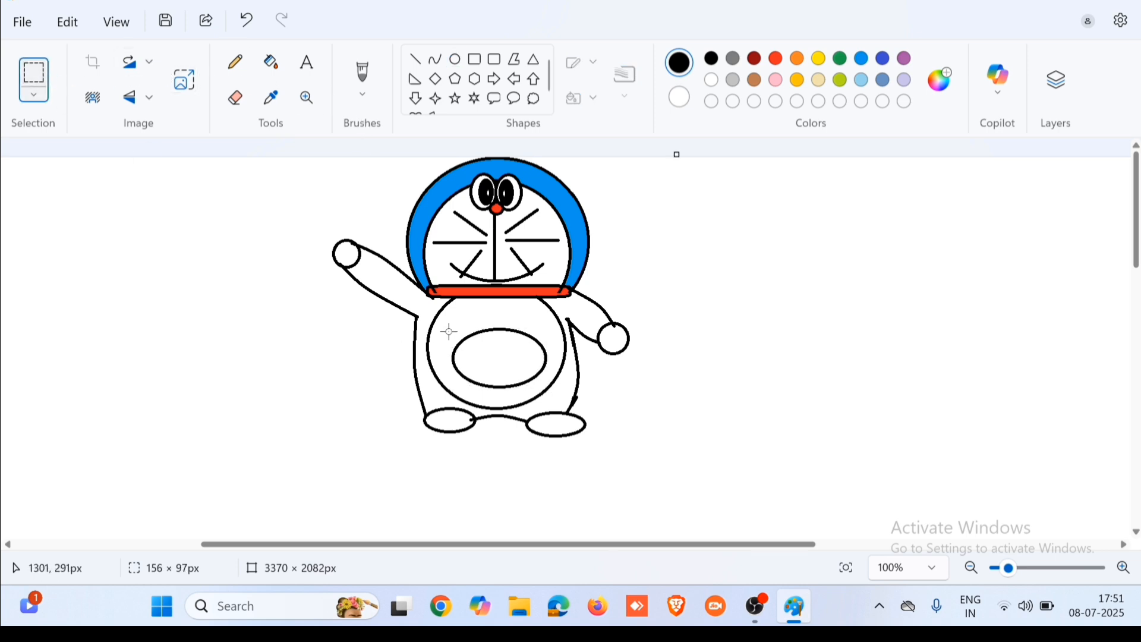
drag(450, 331, 556, 357)
key(Delete)
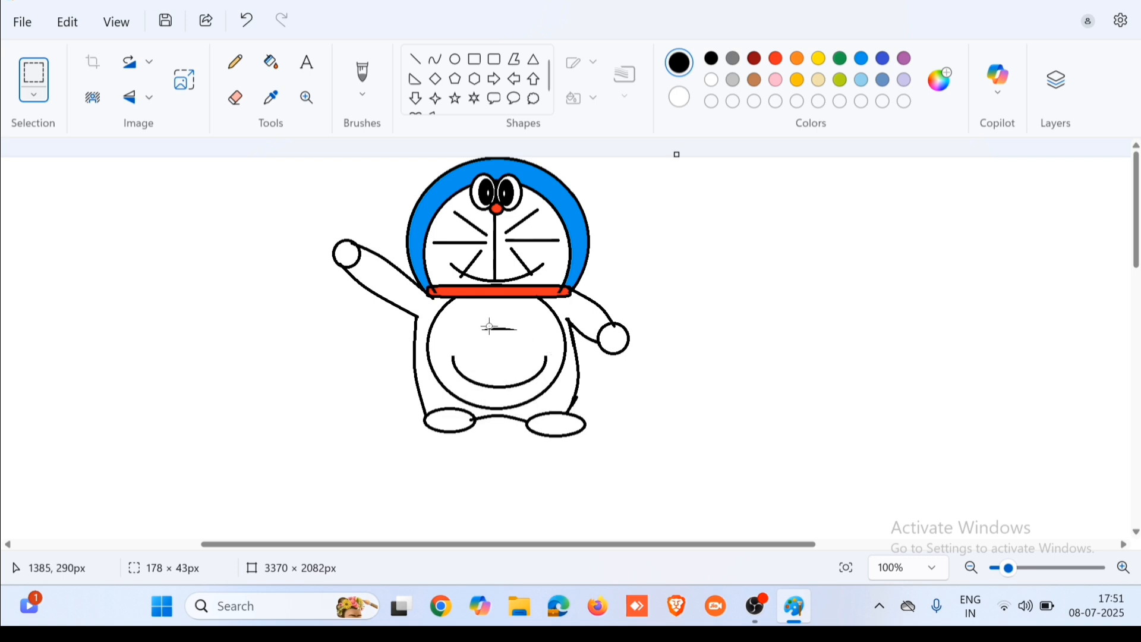
drag(477, 315, 529, 336)
key(Delete)
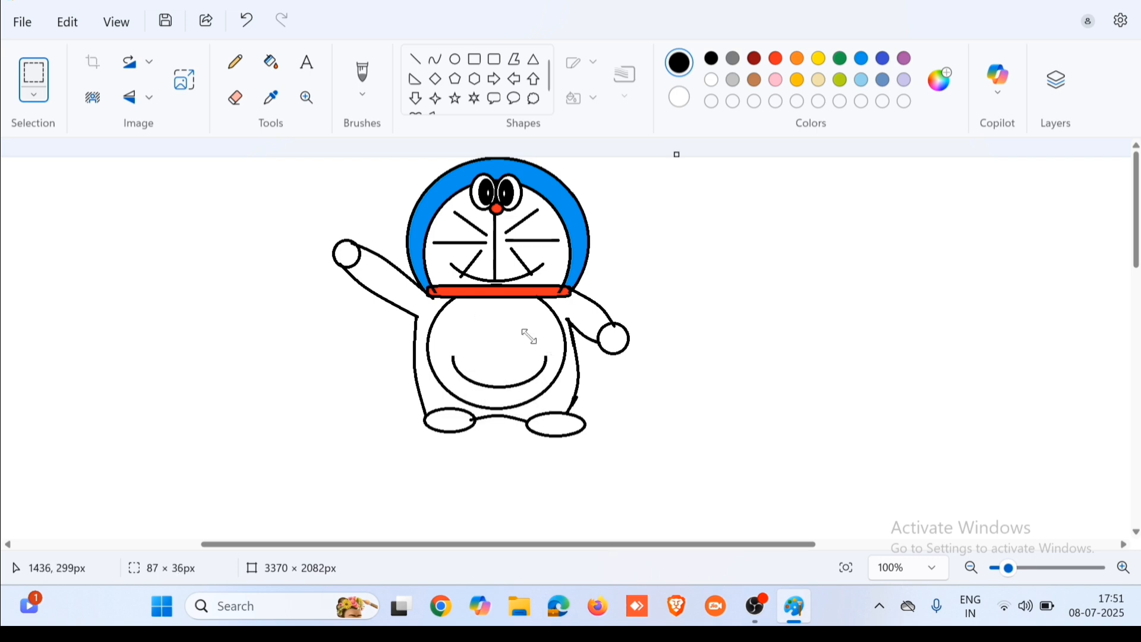
Step: Close the pocket with a straight horizontal line joining the two upper ends of the half oval
click(419, 61)
mouse_move(455, 356)
mouse_down()
mouse_move(538, 349)
mouse_move(549, 358)
mouse_up()
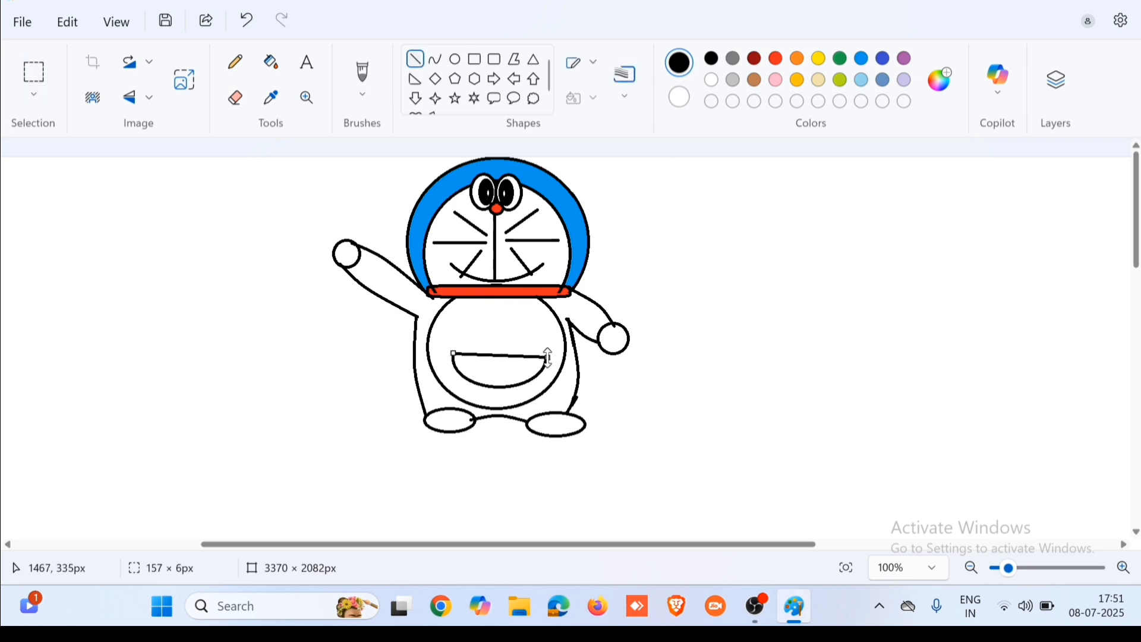
drag(455, 354, 456, 358)
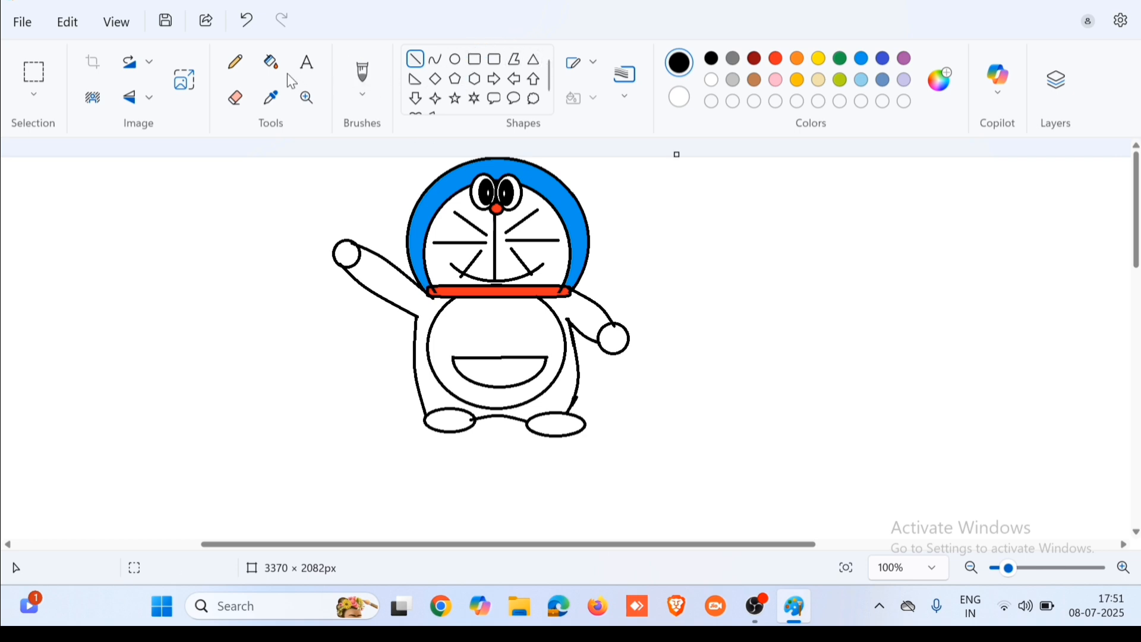
Step: Fill both arms and the body area around the belly with the same blue as the head
click(271, 62)
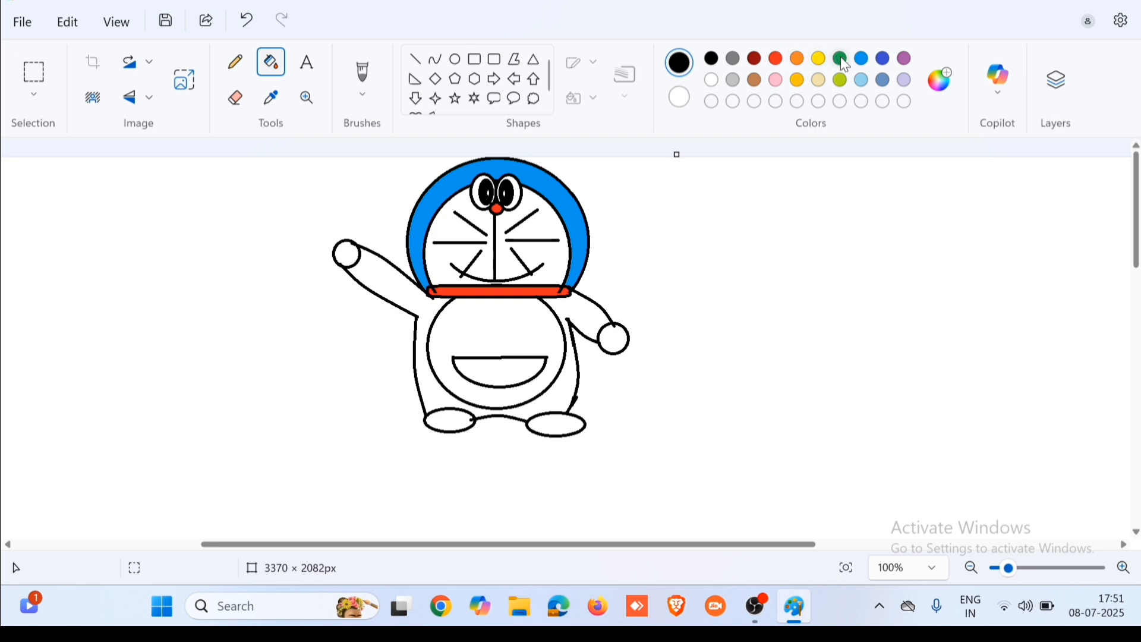
click(863, 60)
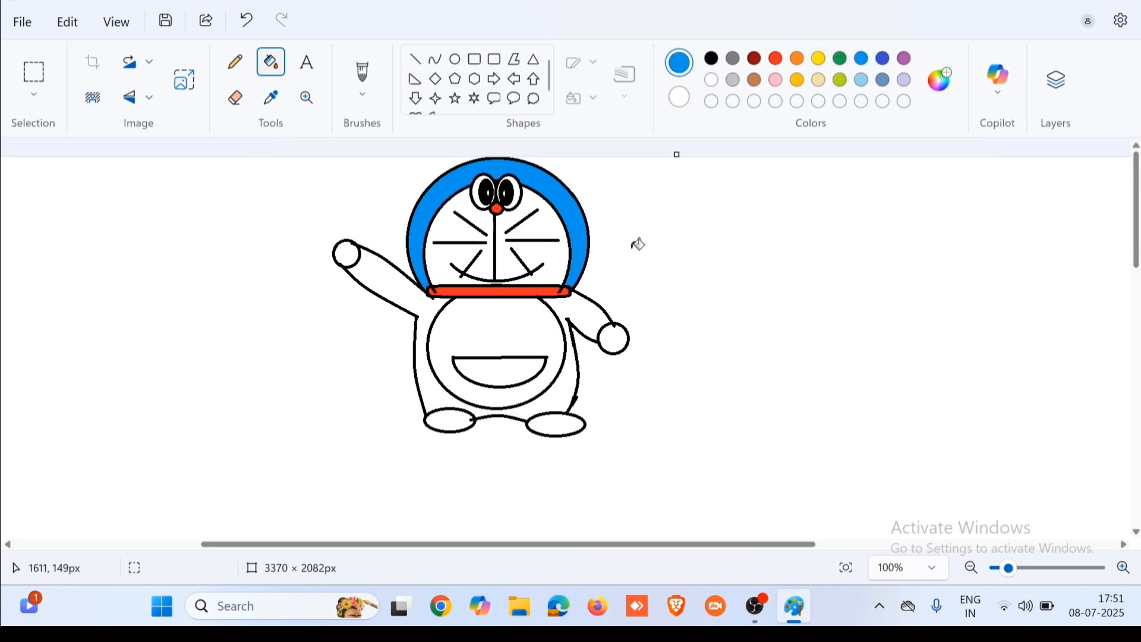
click(580, 317)
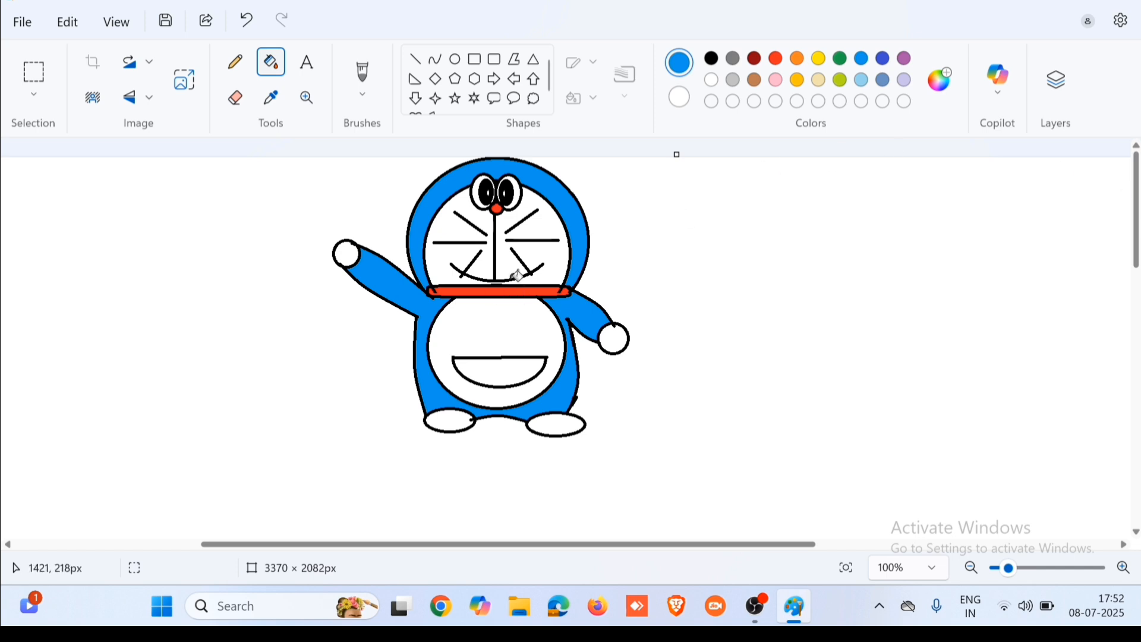
Step: Draw a circle about 37 × 34 px in the blank area left of the figure as the bell and pencil a band across it
click(458, 65)
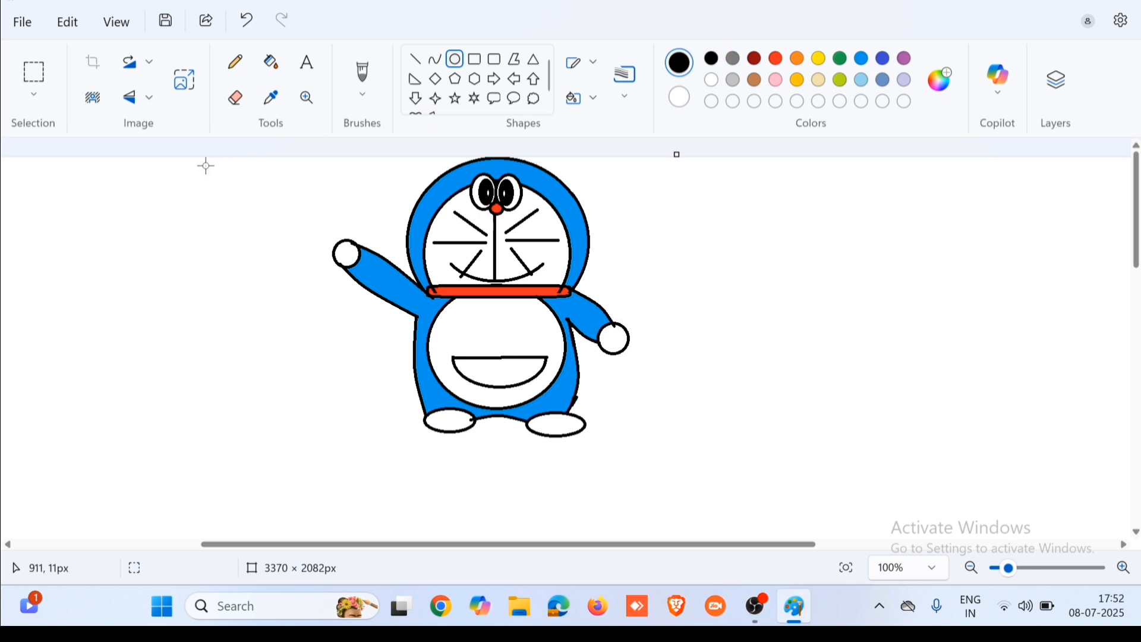
drag(152, 203, 175, 224)
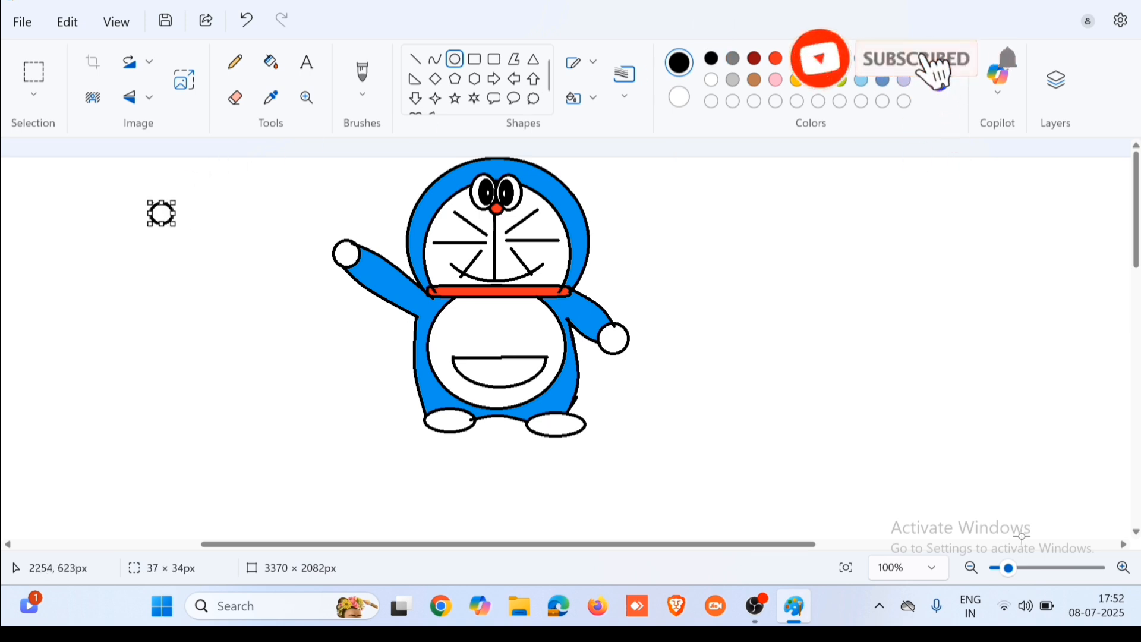
click(1124, 568)
click(1124, 568)
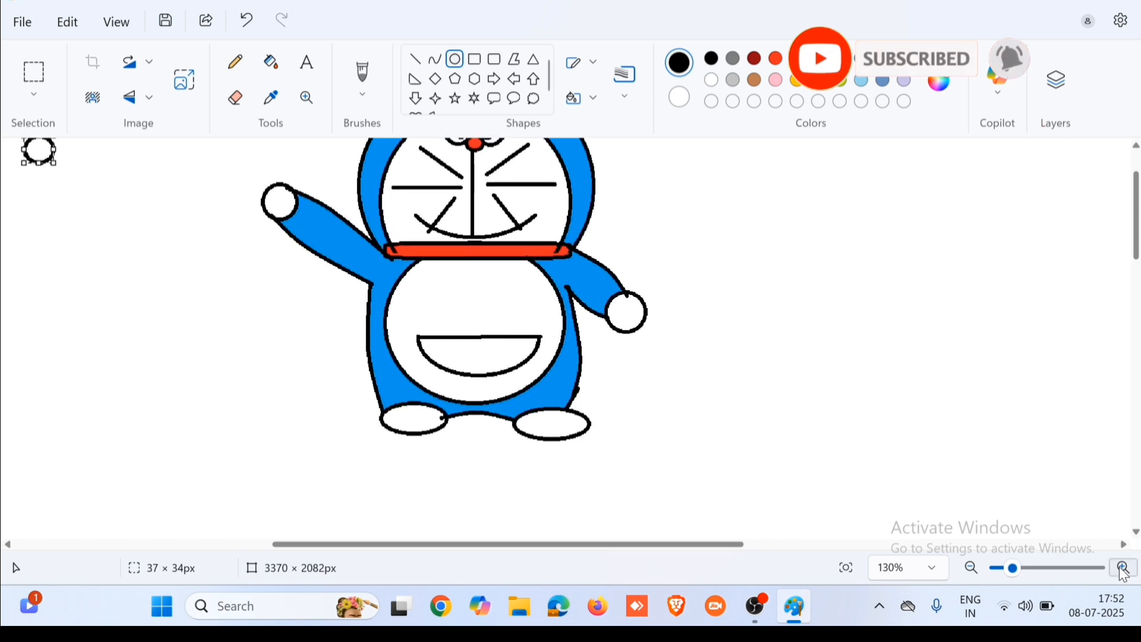
drag(1136, 241, 1136, 221)
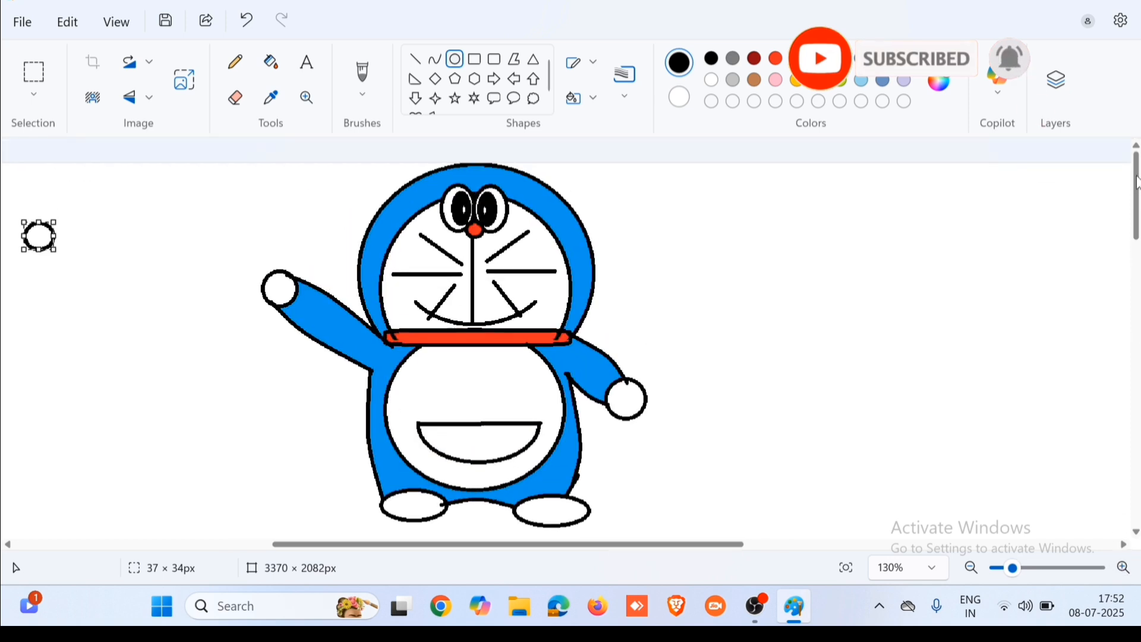
drag(654, 549, 574, 543)
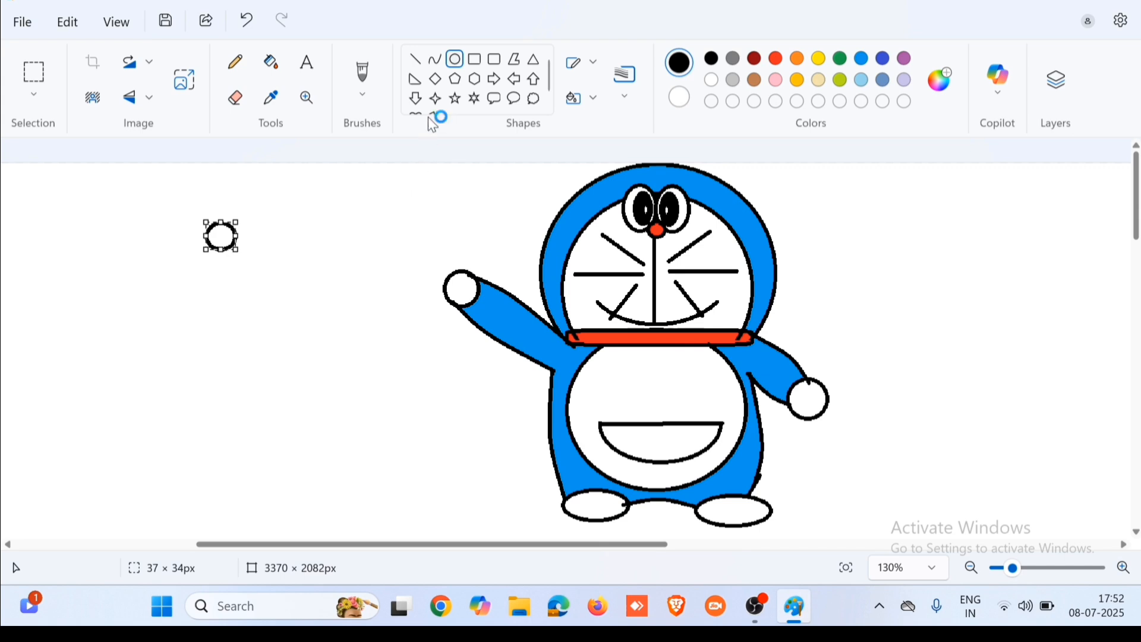
click(238, 65)
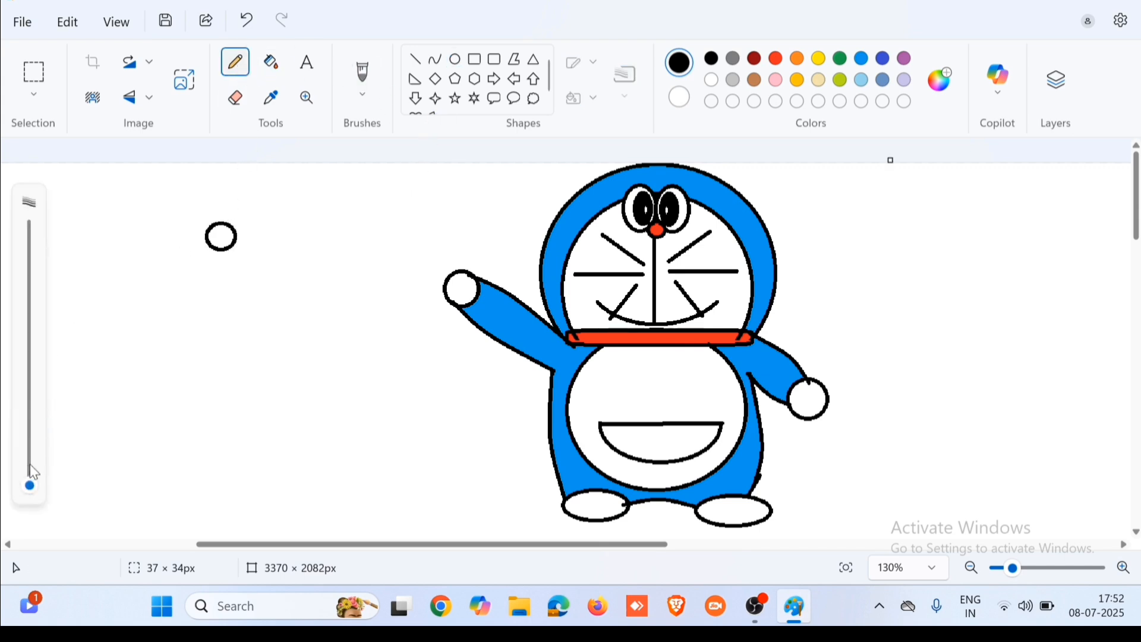
drag(30, 465, 30, 457)
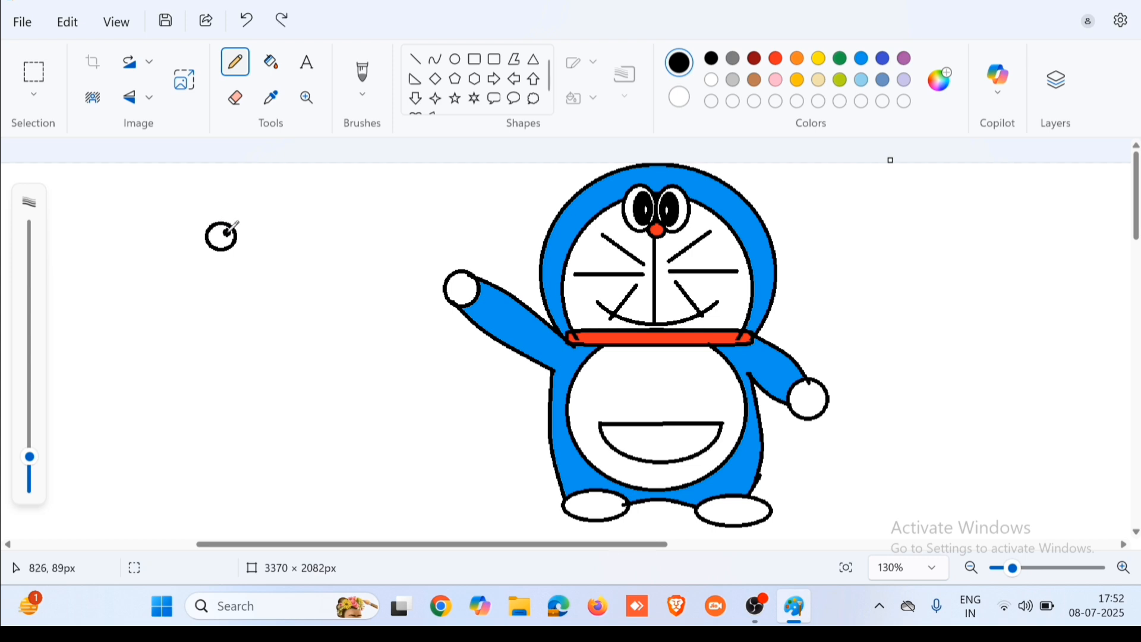
drag(29, 456, 27, 480)
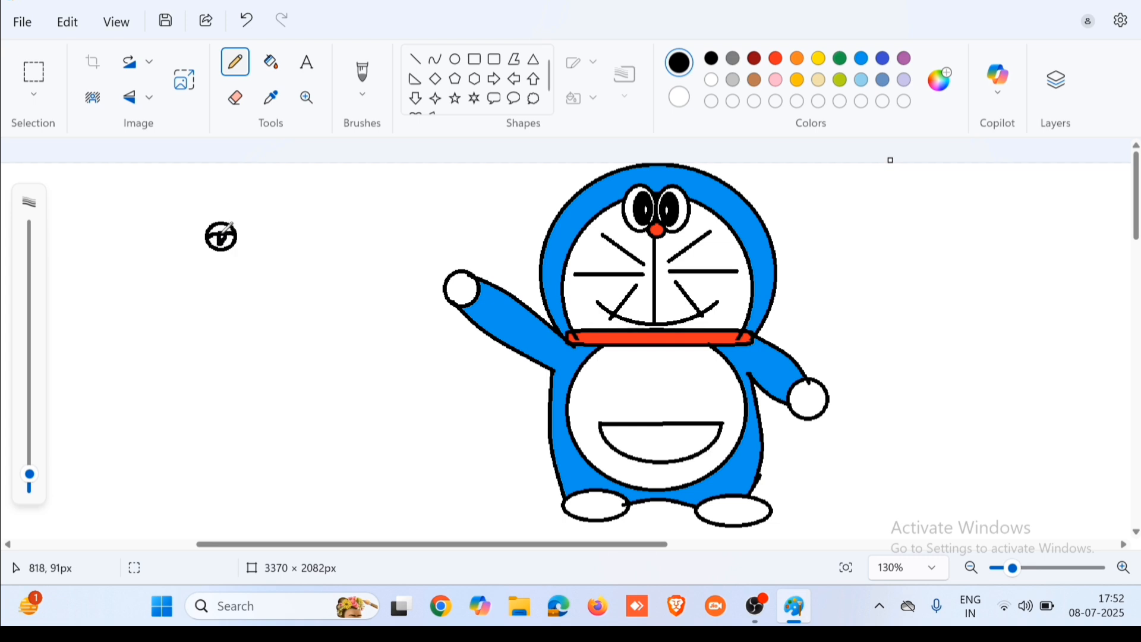
Step: Add a tiny circle below the bell's band and a short vertical line from it down to the bell's edge
click(455, 59)
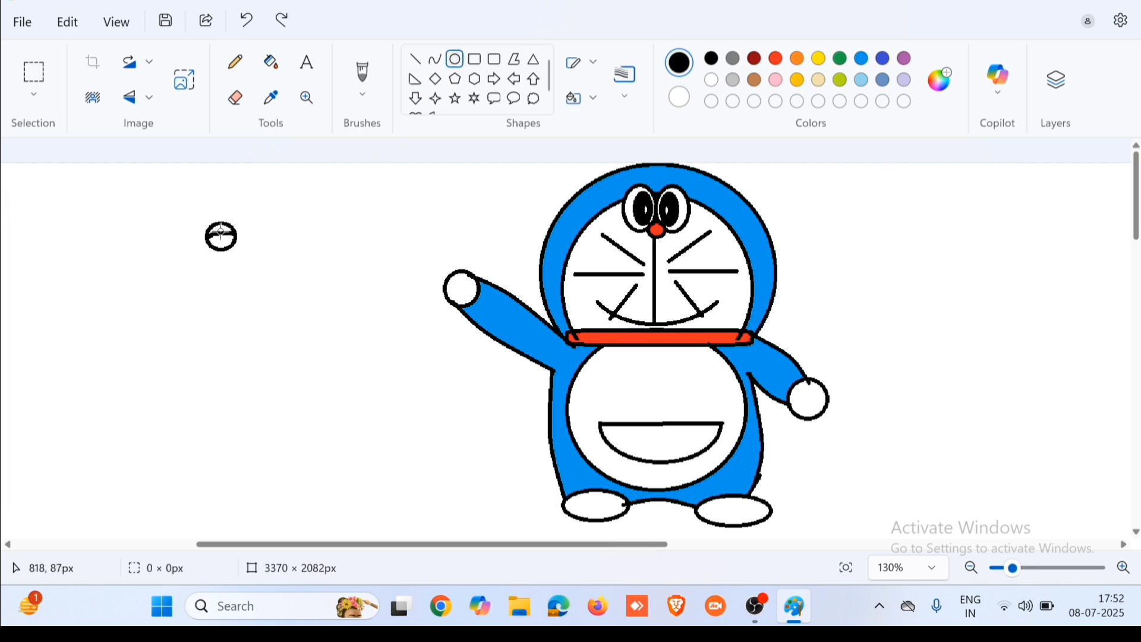
drag(221, 232, 228, 239)
click(252, 291)
click(418, 58)
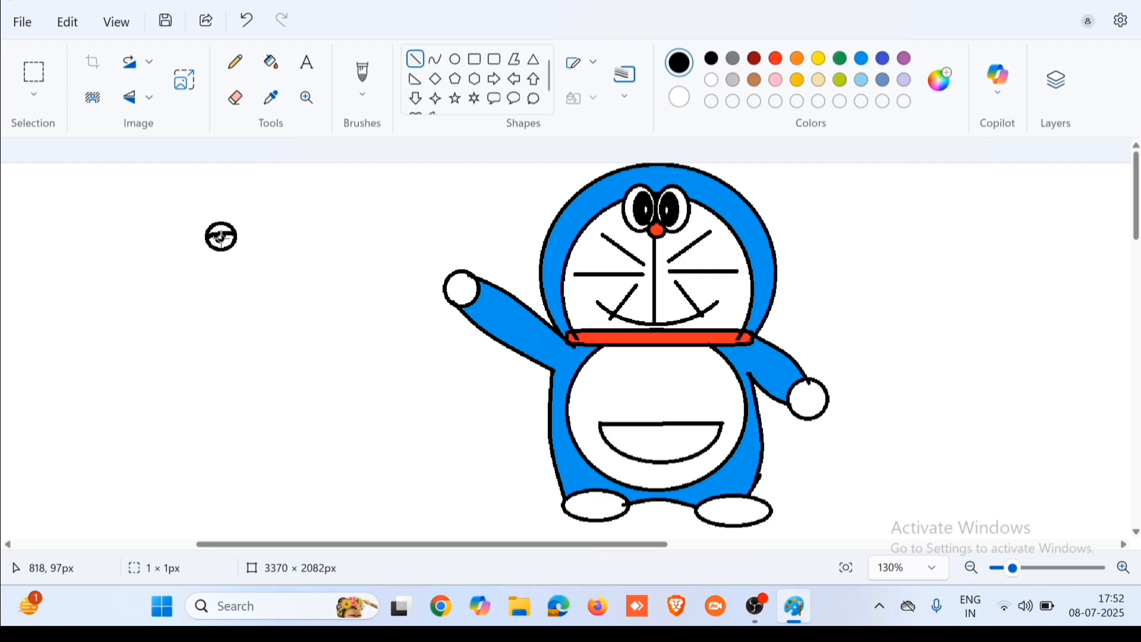
drag(222, 237, 221, 245)
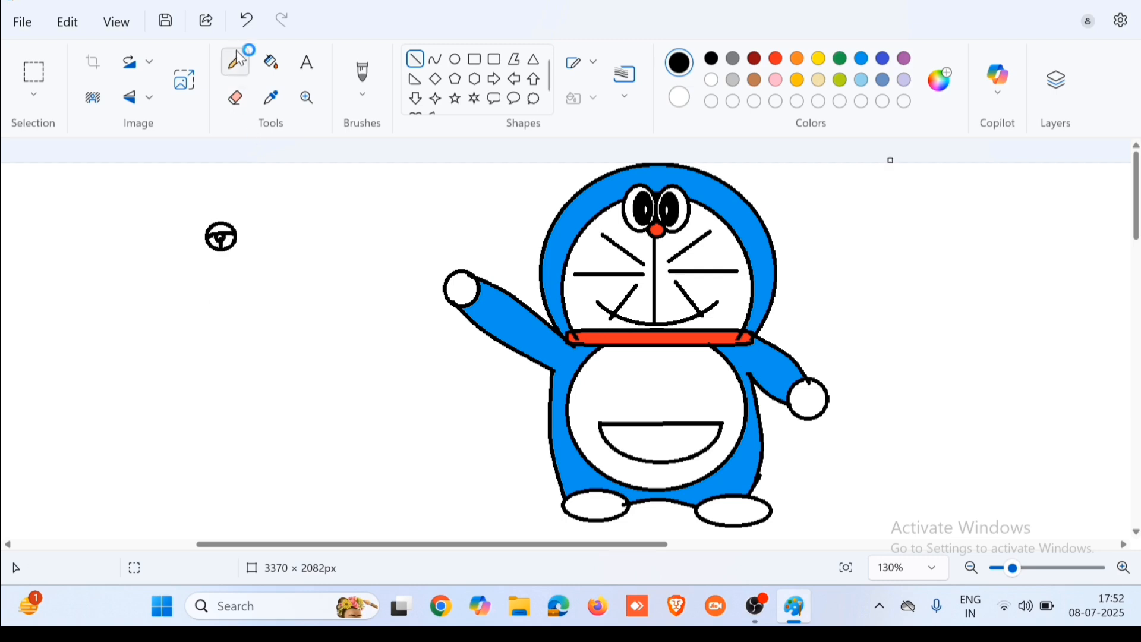
Step: Fill the bell's sections with yellow, undoing the misplaced fill at its centre
click(270, 63)
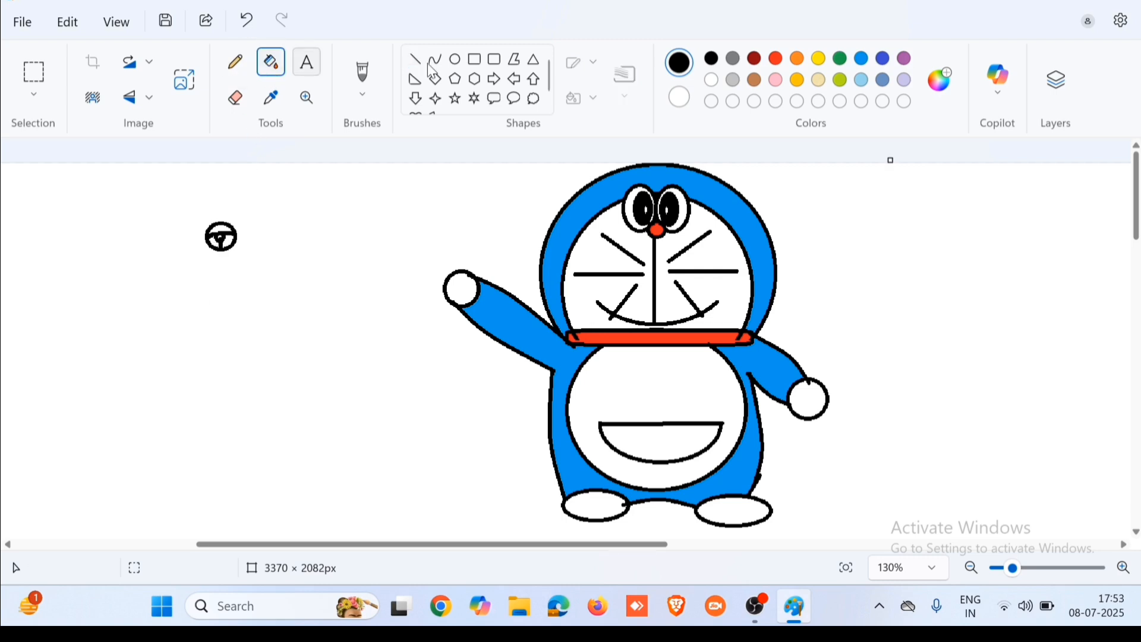
click(820, 58)
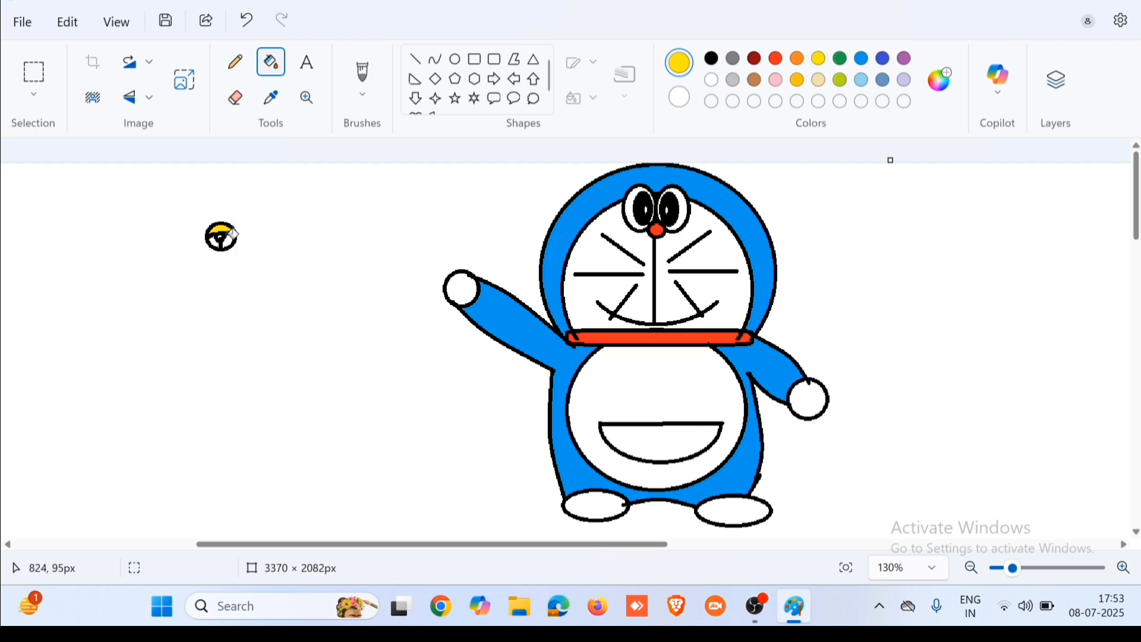
click(232, 239)
click(218, 238)
key(ctrl+z)
Step: Try to select and move the yellow bell from the blank area beside the figure
click(35, 73)
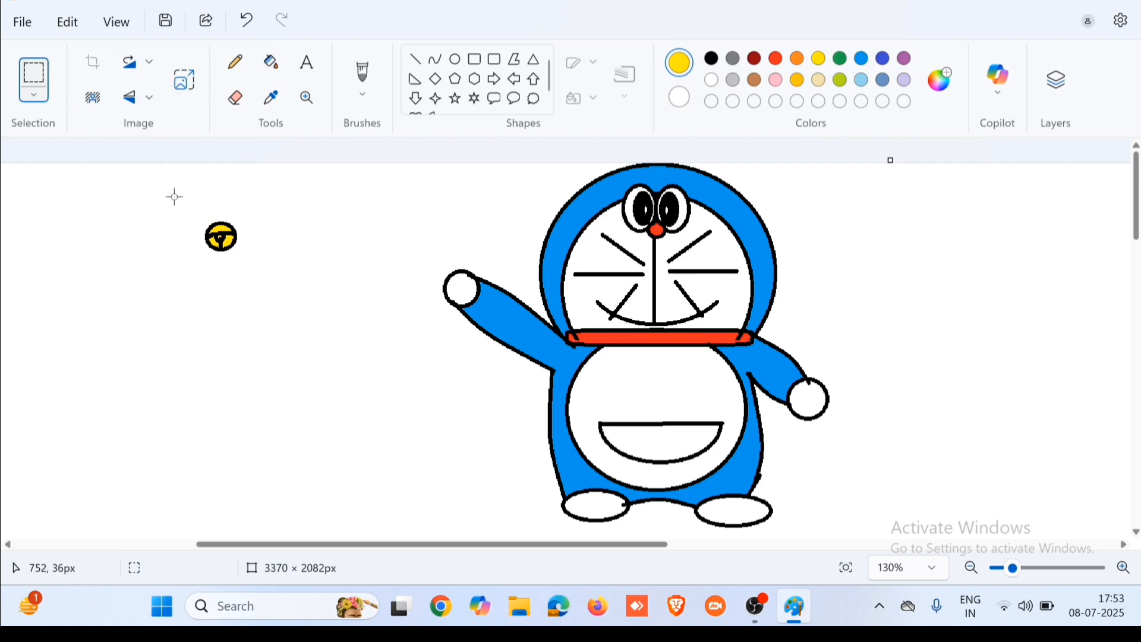
drag(187, 218, 262, 255)
drag(185, 235, 262, 238)
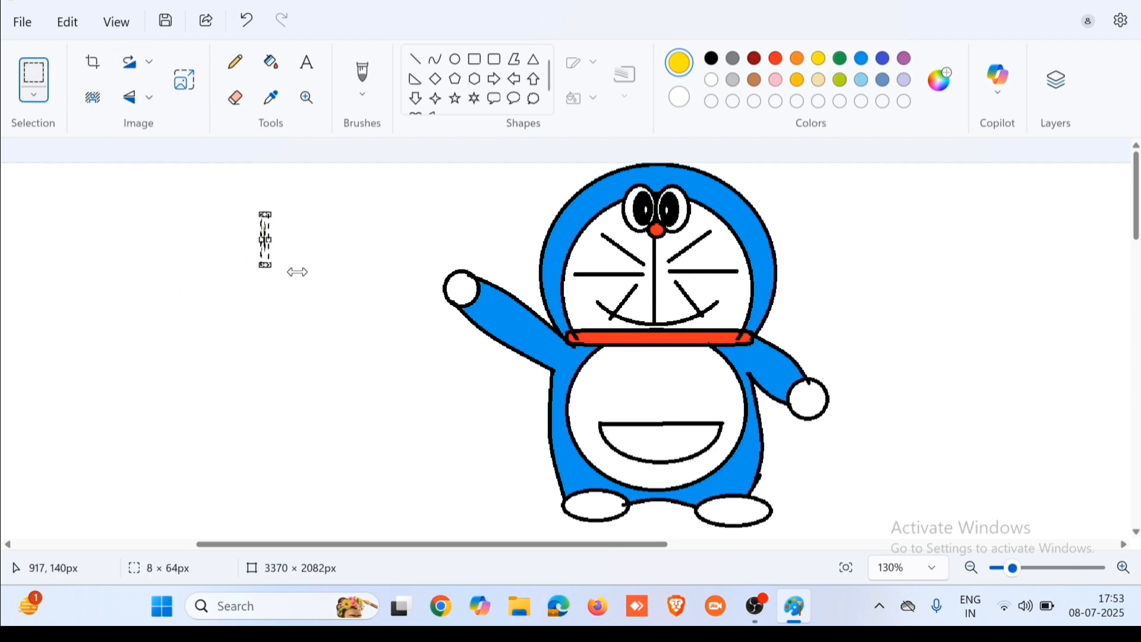
drag(446, 342, 280, 294)
key(ctrl+z)
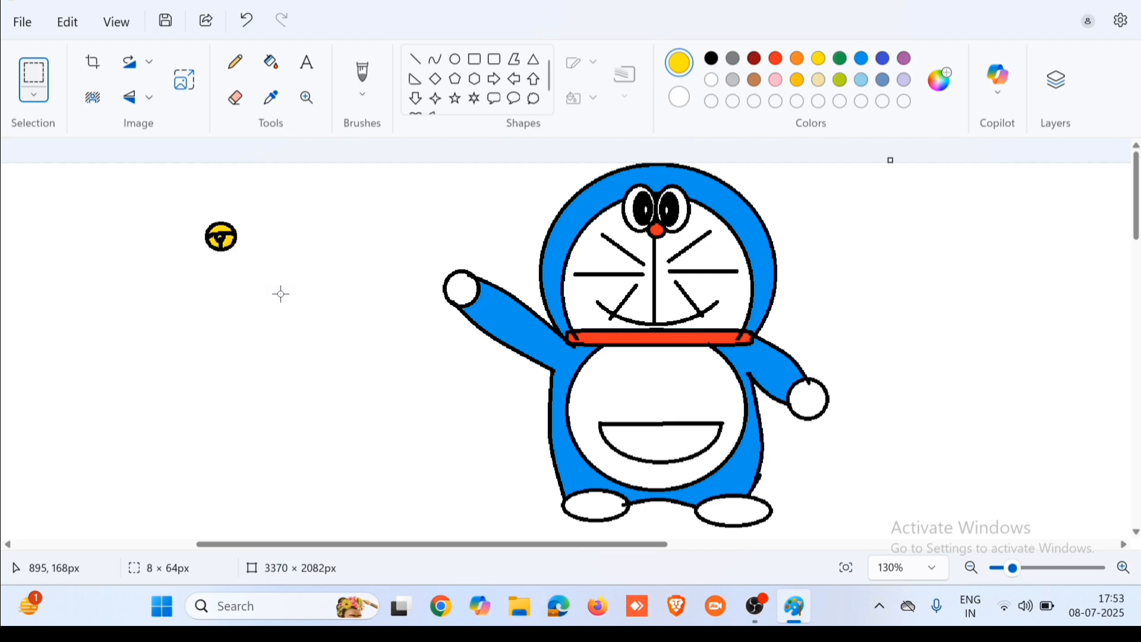
Step: Select the yellow bell with a rectangular selection and move it onto the middle of the red collar
drag(201, 200, 258, 268)
drag(234, 217, 669, 330)
click(941, 420)
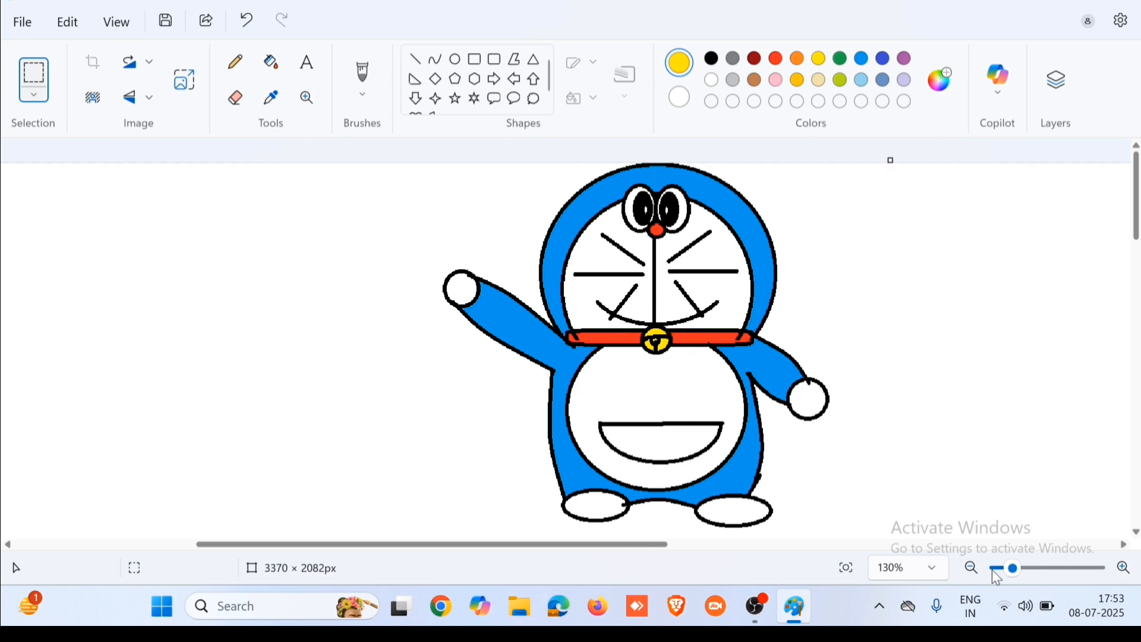
Step: Duplicate the complete Doremon figure with a selection of about 566 × 508 px and place the copy to the right of the original
click(973, 568)
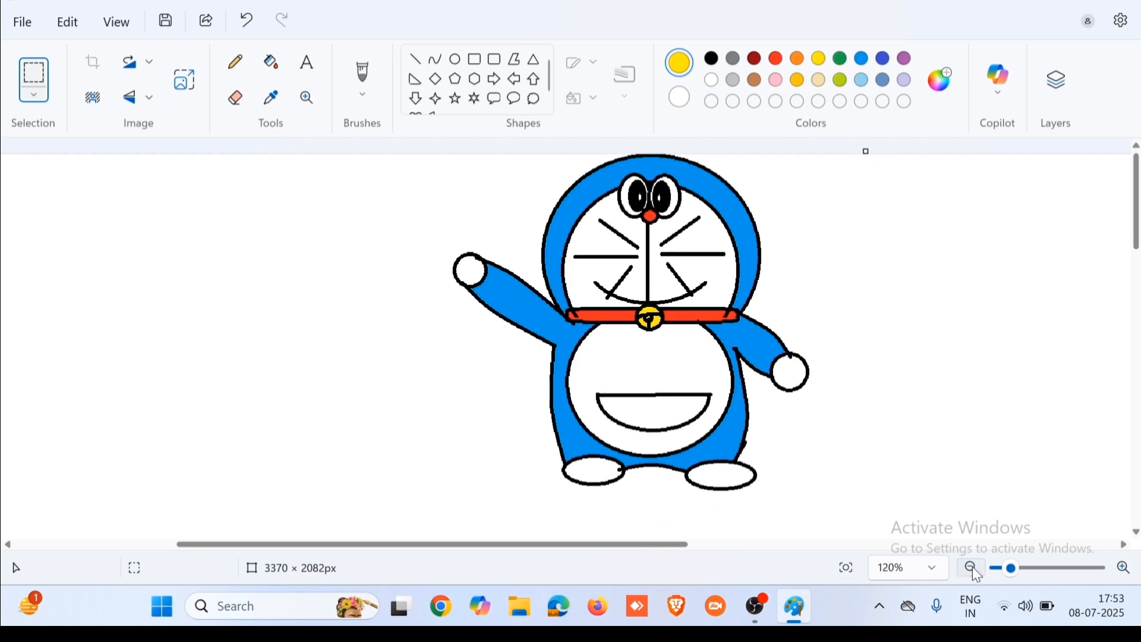
click(972, 568)
click(973, 570)
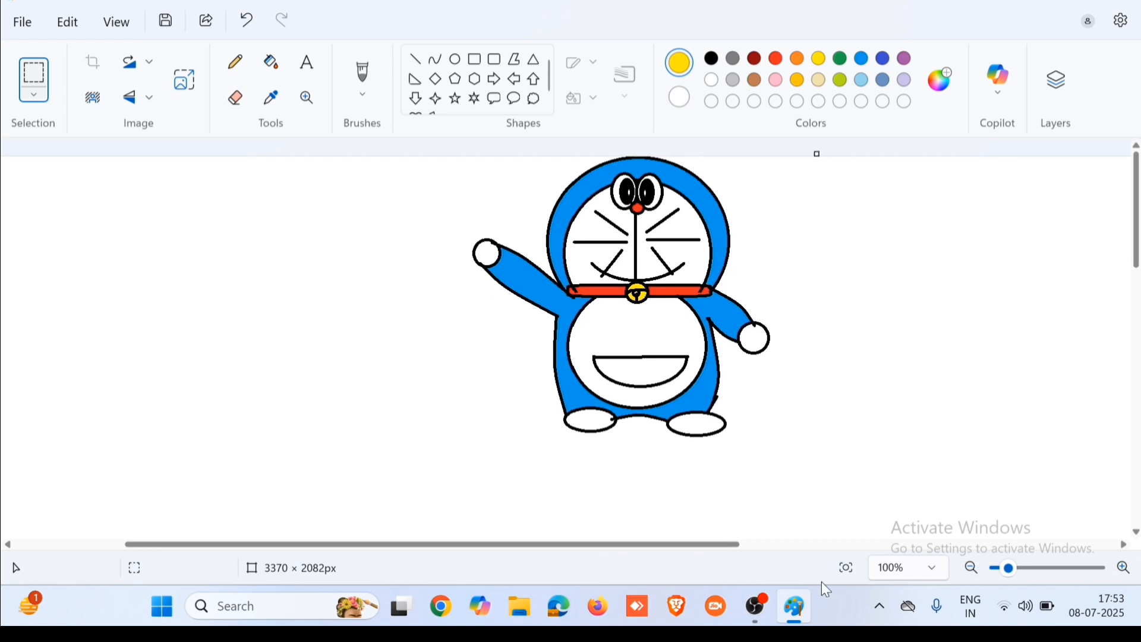
drag(681, 541, 808, 544)
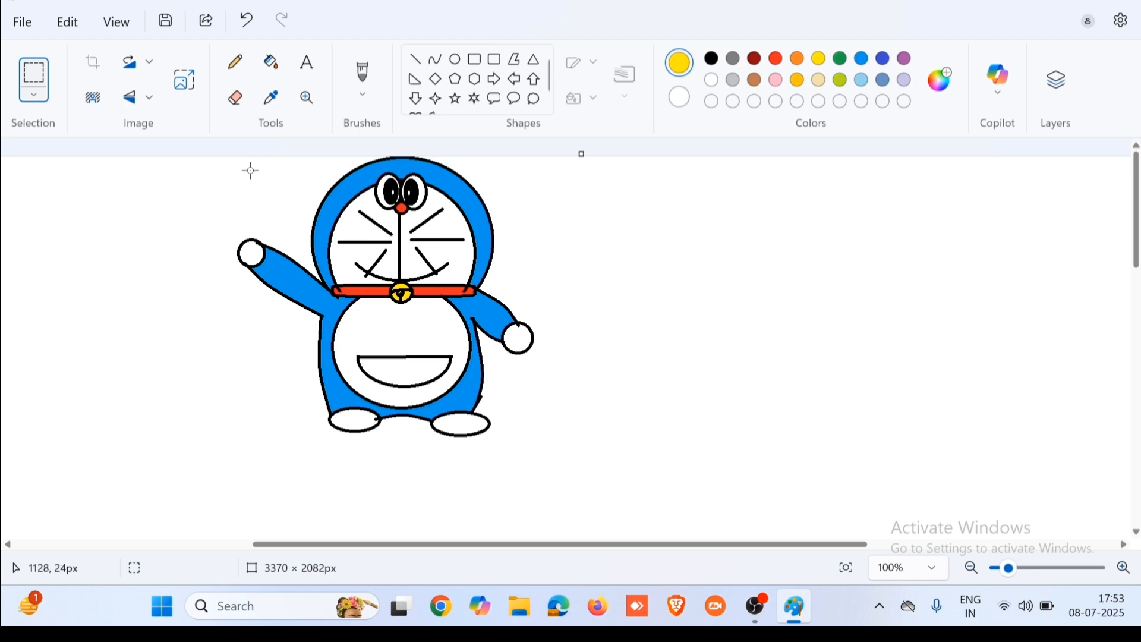
drag(228, 159, 566, 462)
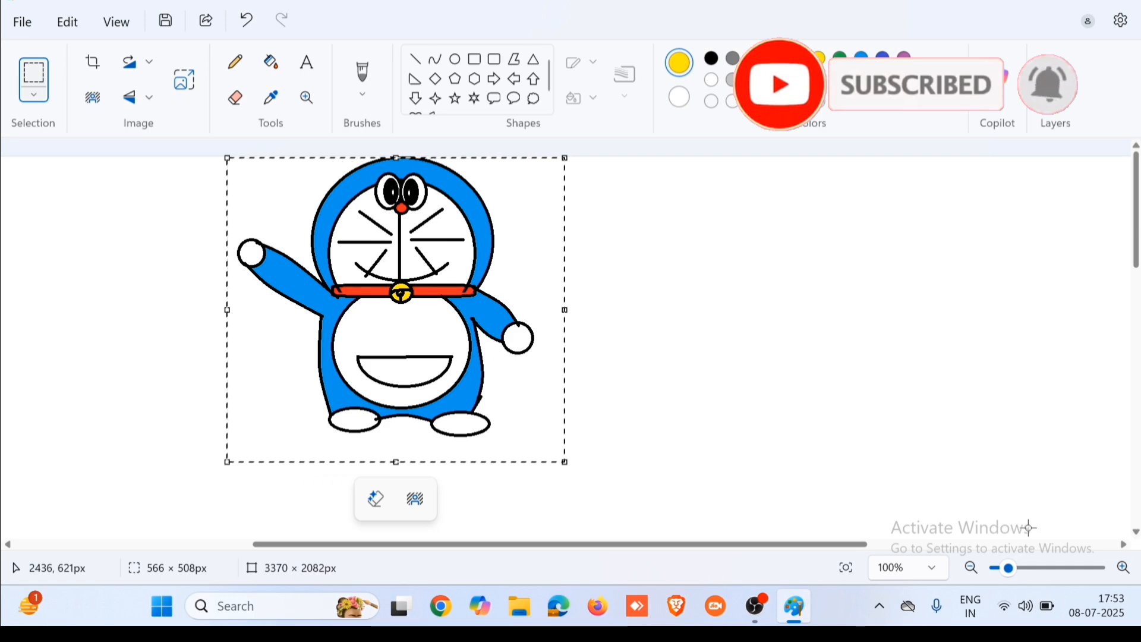
key(ctrl+c)
key(ctrl+v)
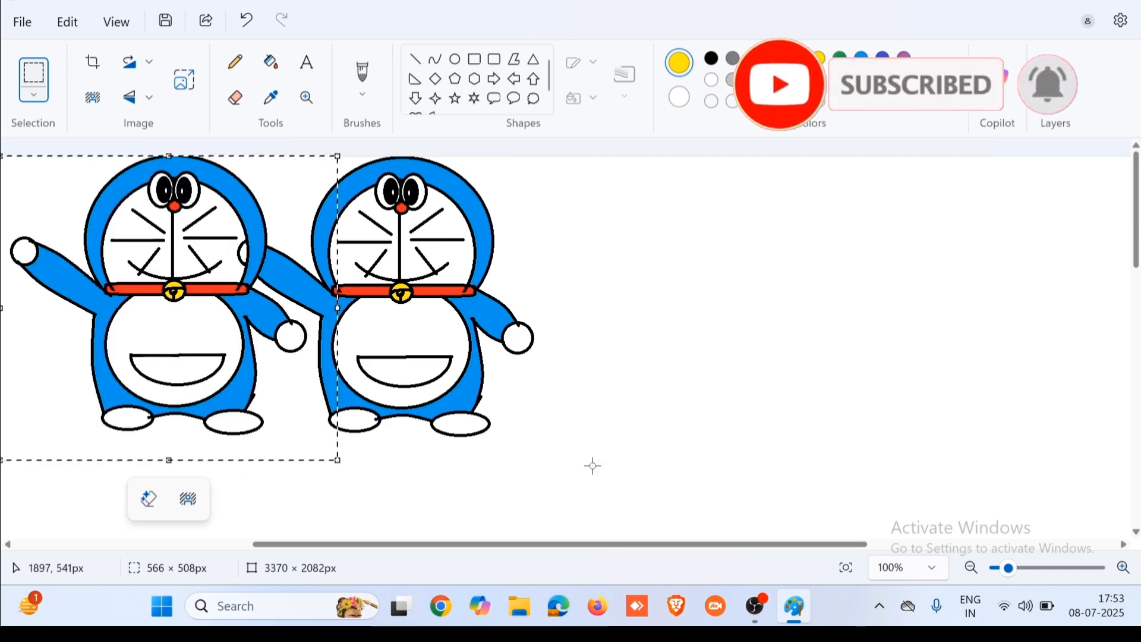
drag(209, 293, 737, 291)
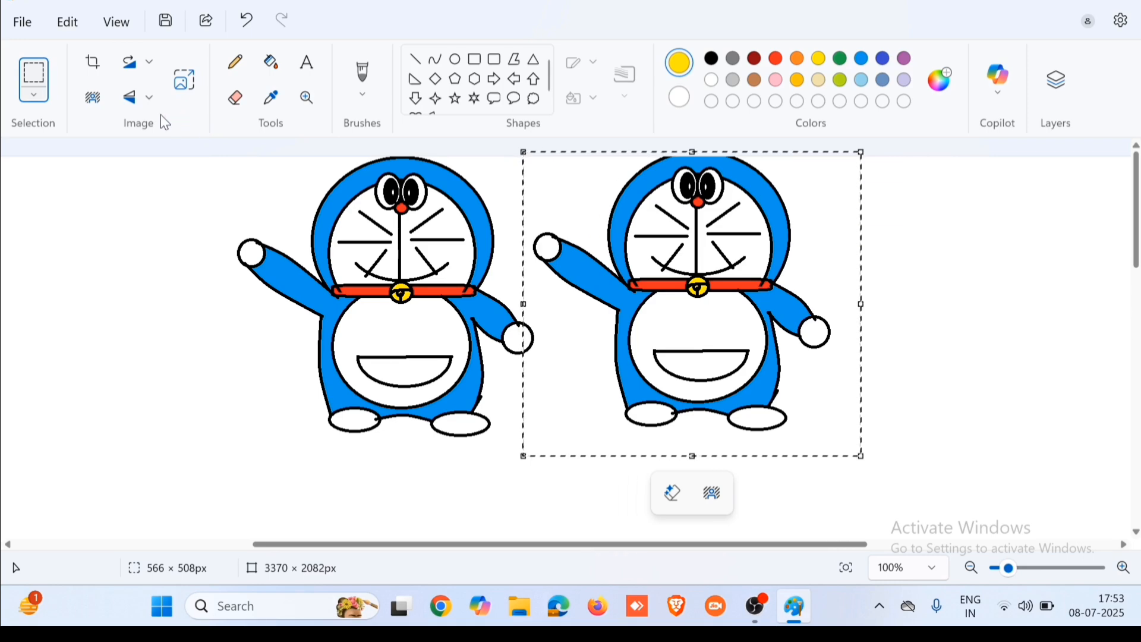
Step: Flip the copied figure horizontally and move it farther right, leaving a wide gap beside the original
click(151, 98)
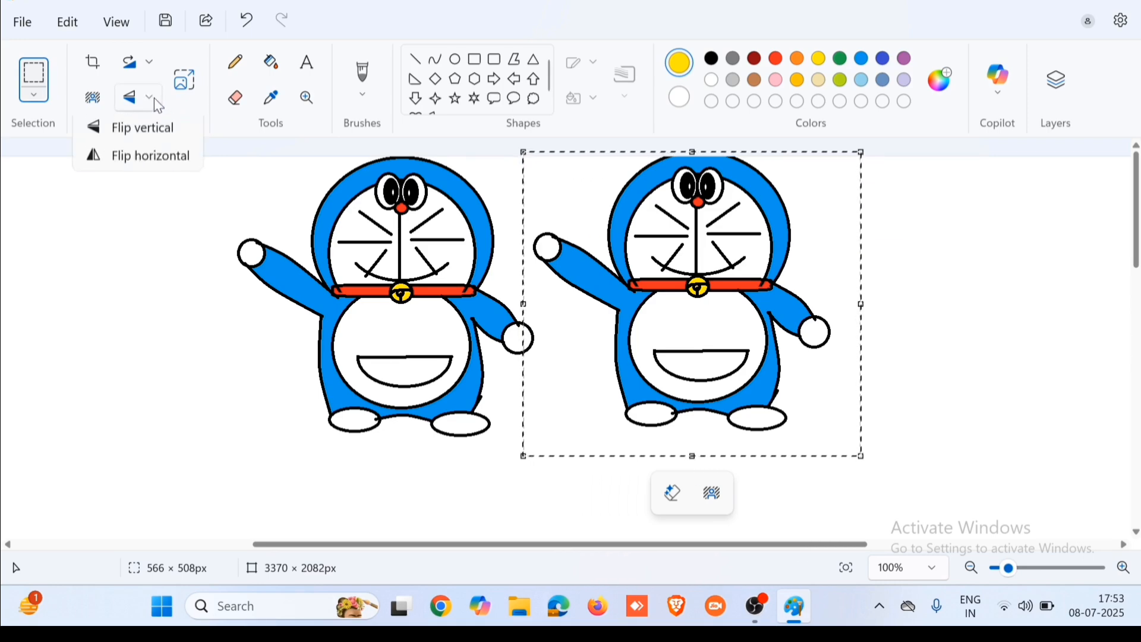
click(149, 162)
drag(690, 215, 963, 229)
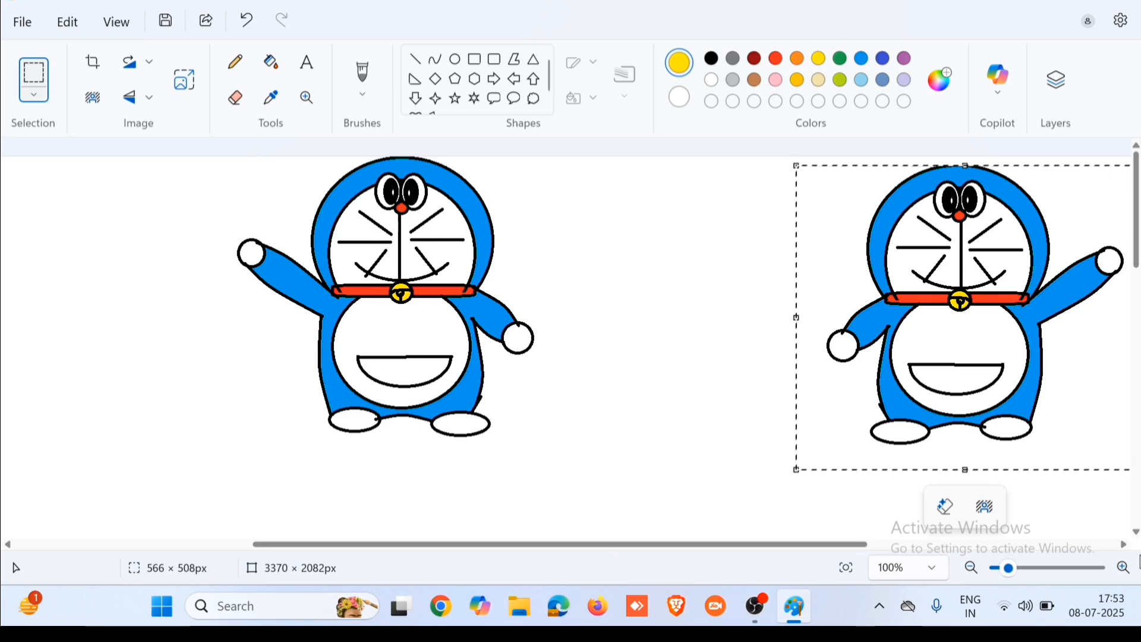
click(1121, 546)
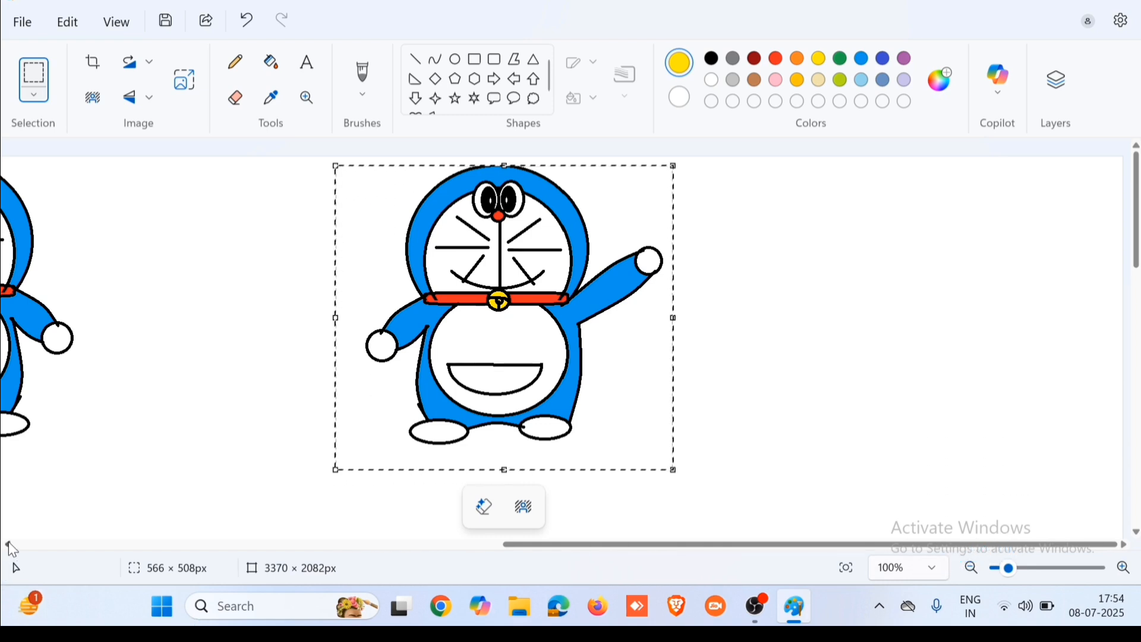
click(9, 544)
click(8, 544)
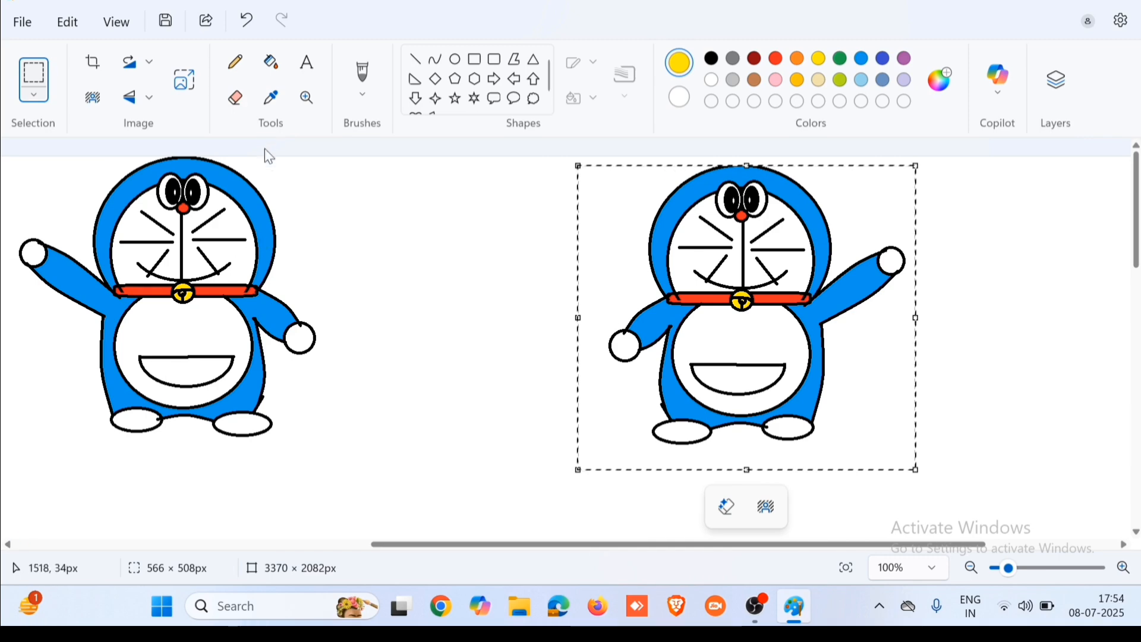
click(337, 233)
drag(338, 234, 405, 299)
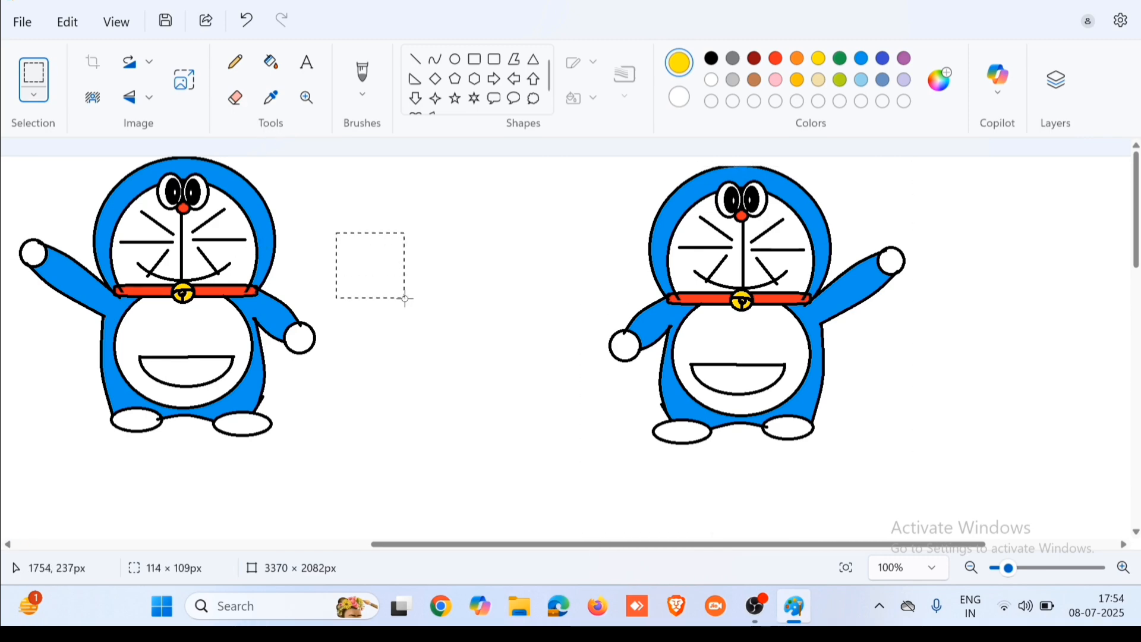
click(479, 331)
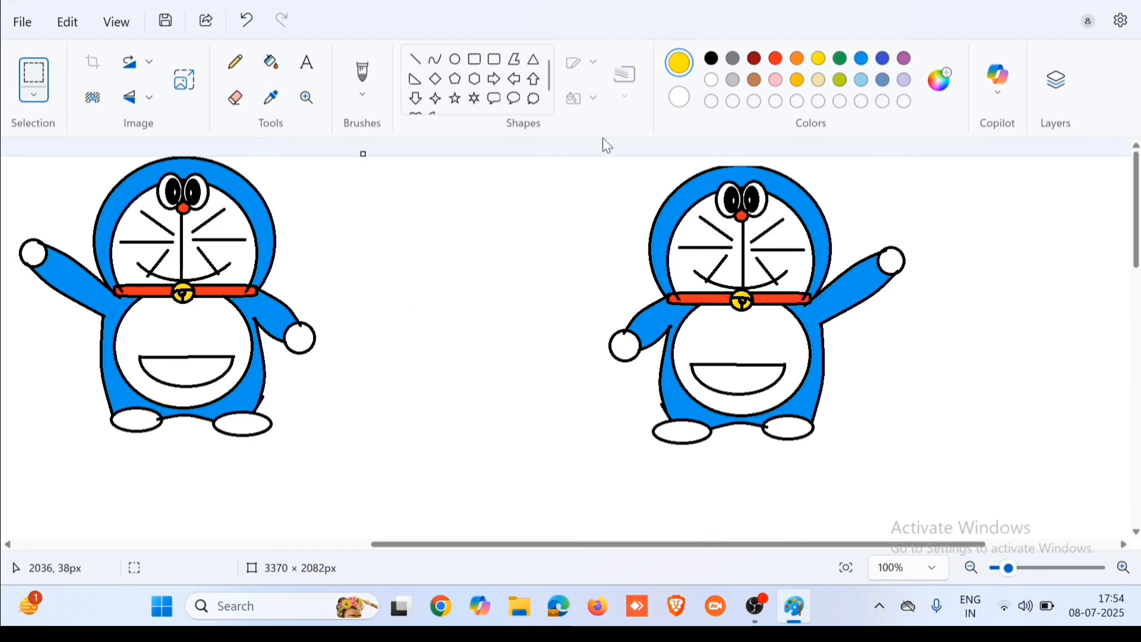
click(605, 171)
drag(605, 171, 900, 367)
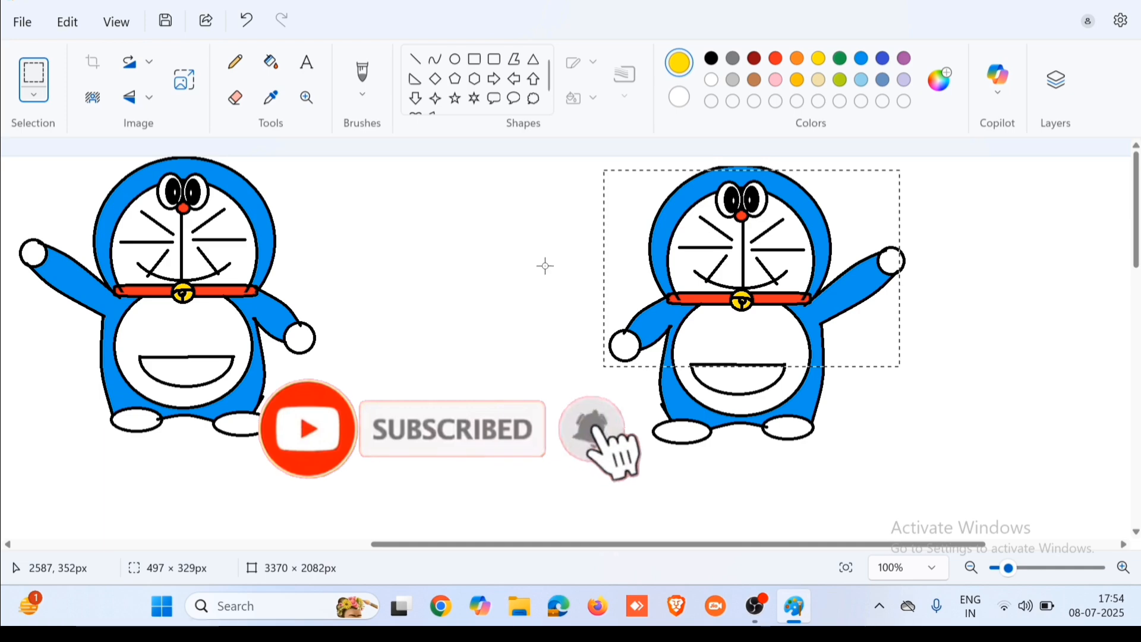
key(Escape)
Step: Duplicate the mirrored figure, shrink the copy to about 317 × 307 px and place it in the gap between the two large figures
drag(574, 158, 915, 497)
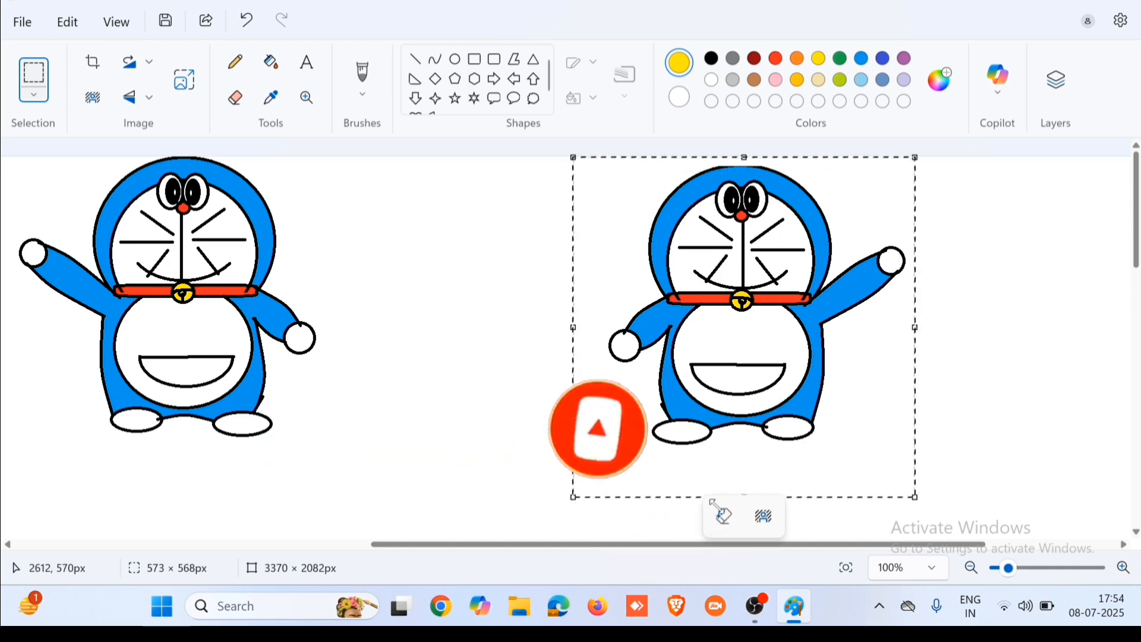
key(ctrl+c)
key(ctrl+v)
drag(229, 334, 508, 352)
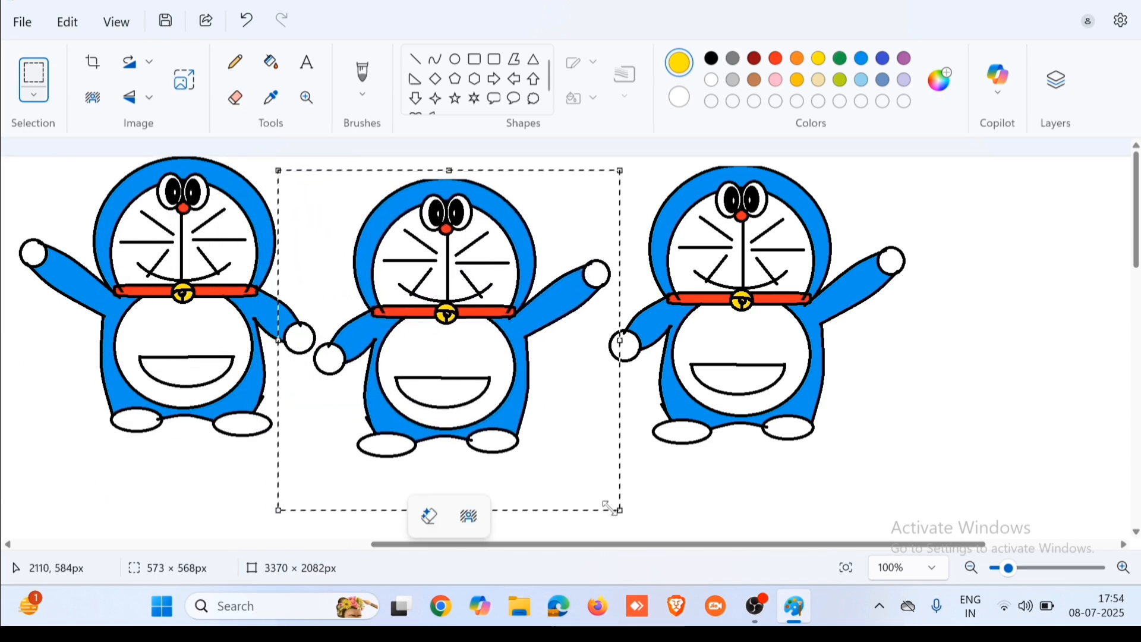
drag(612, 506, 469, 357)
drag(392, 259, 390, 365)
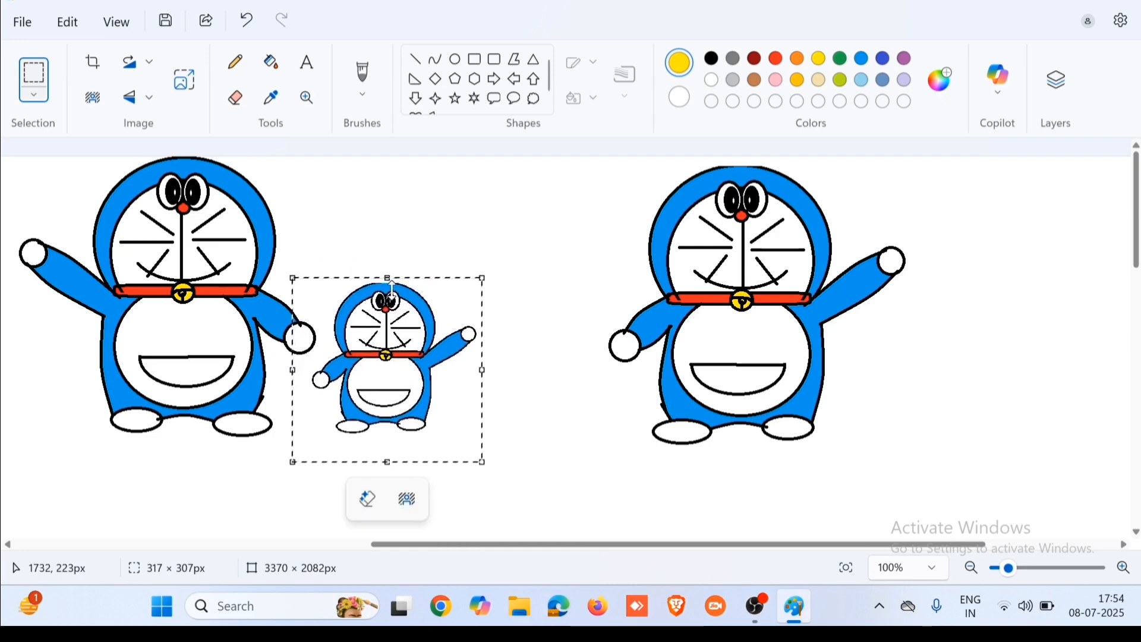